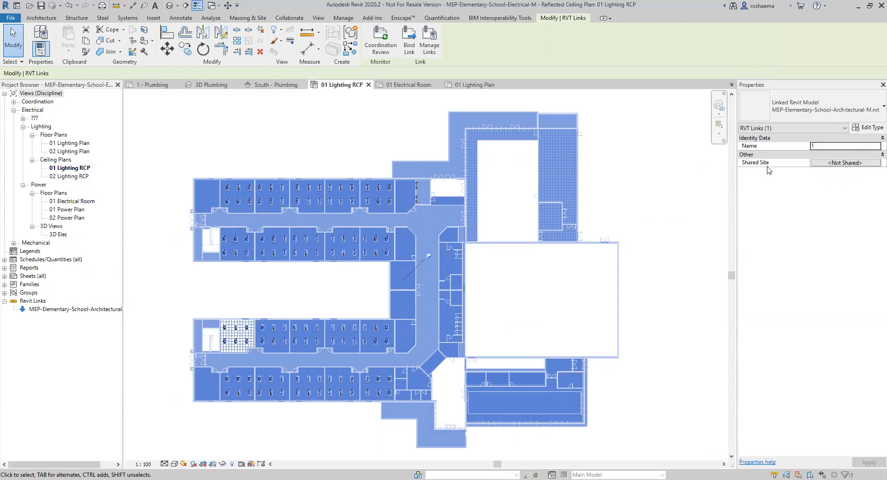
Deselect the RVT link and zoom into one classroom's ceiling lights on the 01 Lighting RCP.
left_click(662, 208)
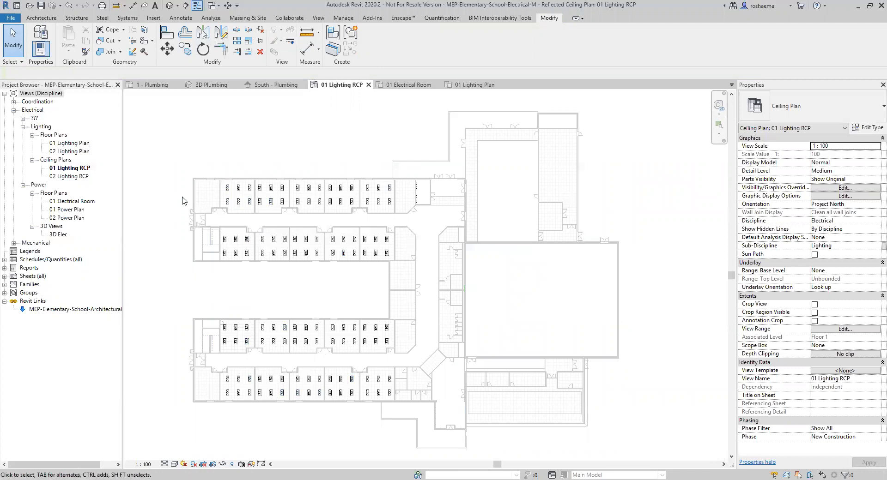
scroll(187, 193, "up", 6)
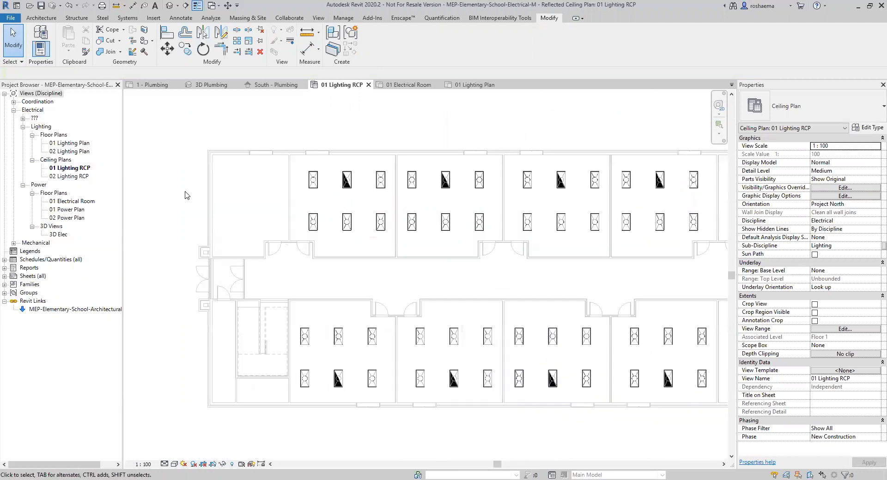
scroll(205, 230, "up", 3)
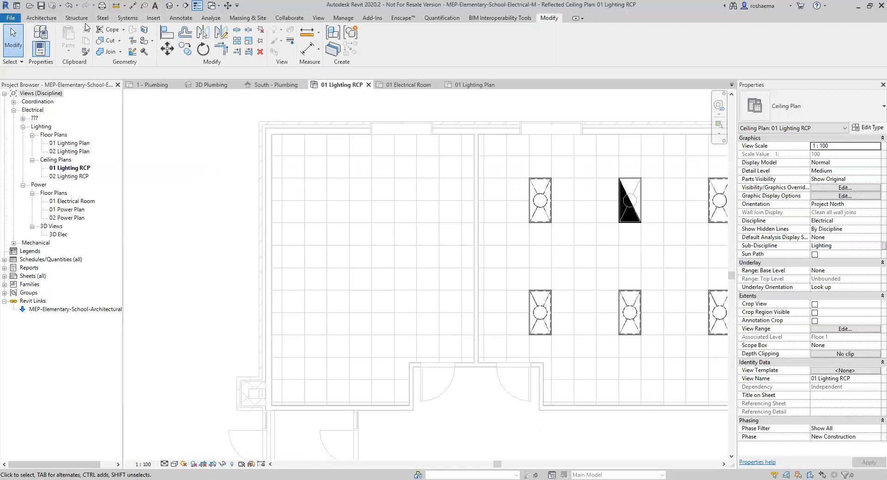
Browse the Architecture, Structure and Steel tools, land on Systems, and nudge the classroom view.
left_click(40, 18)
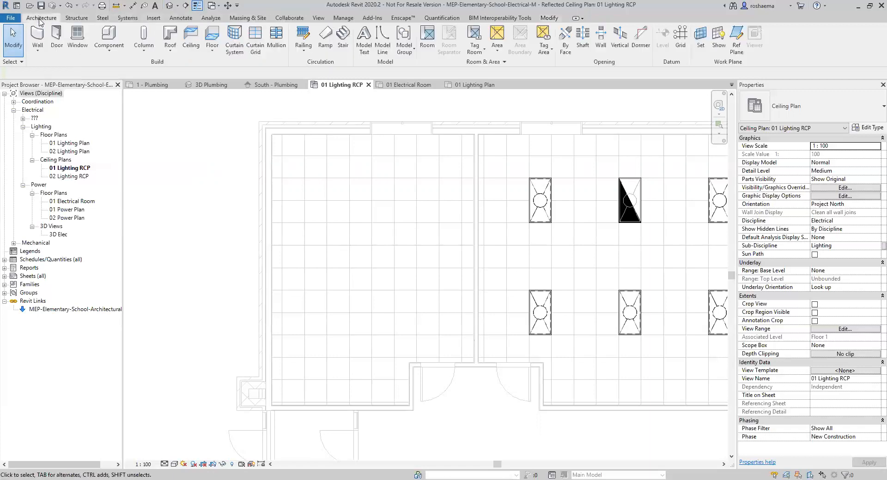
left_click(76, 18)
left_click(102, 18)
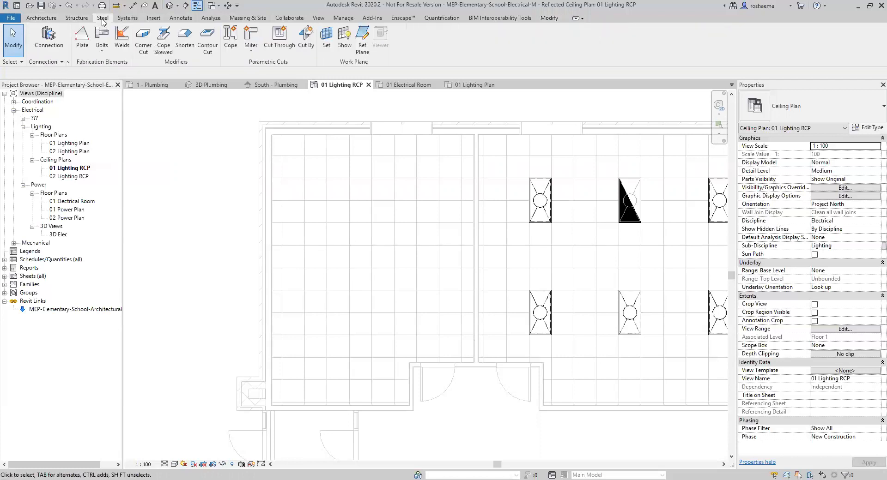
left_click(118, 18)
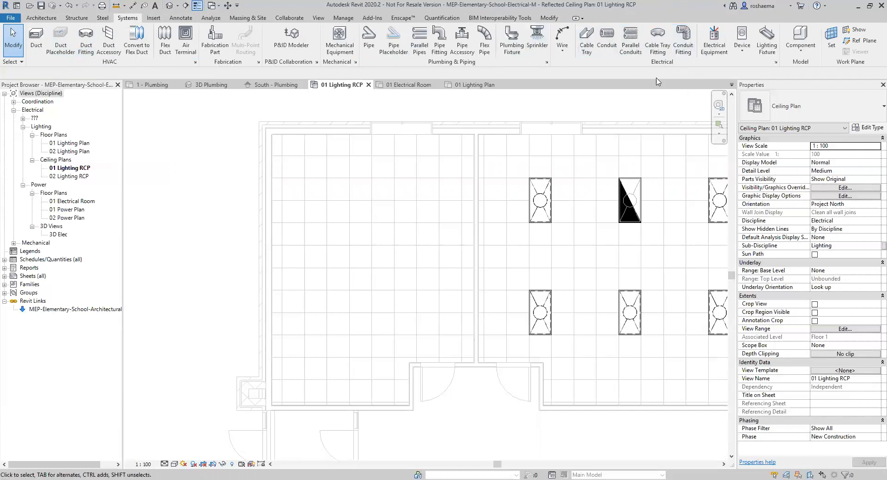
middle_click_drag(373, 249, 376, 262)
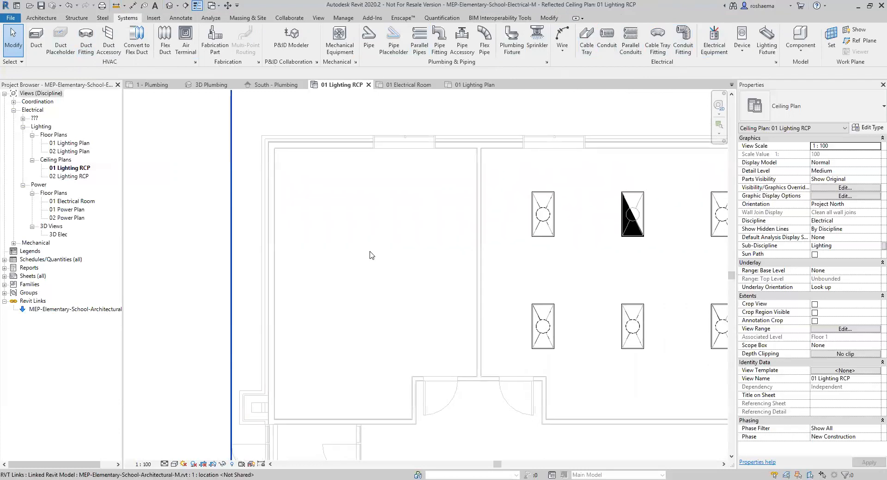
scroll(365, 267, "up", 1)
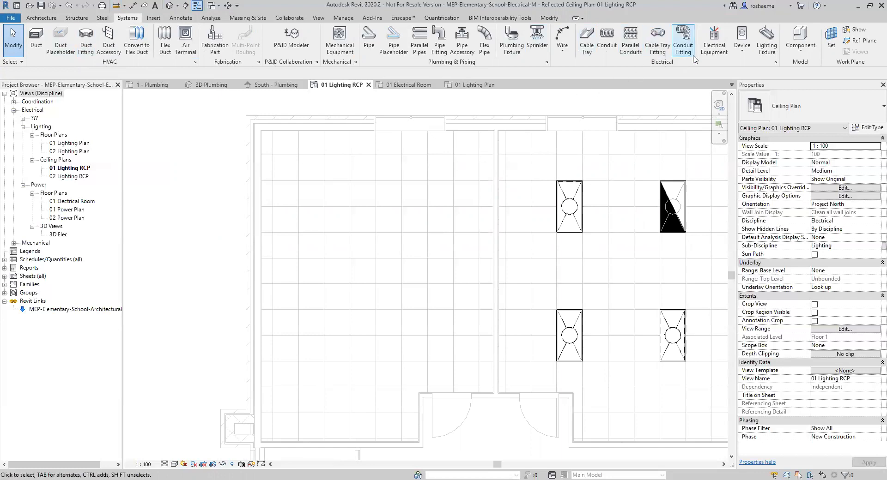
Ready the M_Troffer 0600x1200mm(2 Lamp) - 277V lighting fixture for Place on Face.
left_click(757, 56)
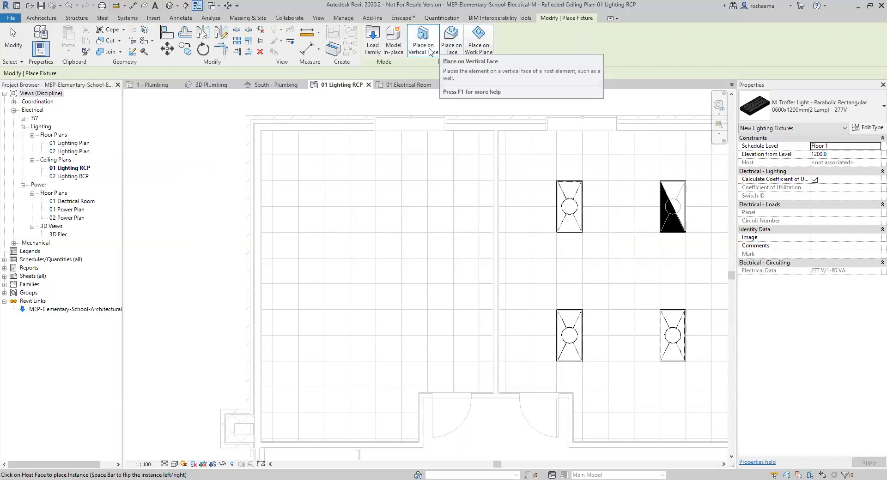
left_click(434, 54)
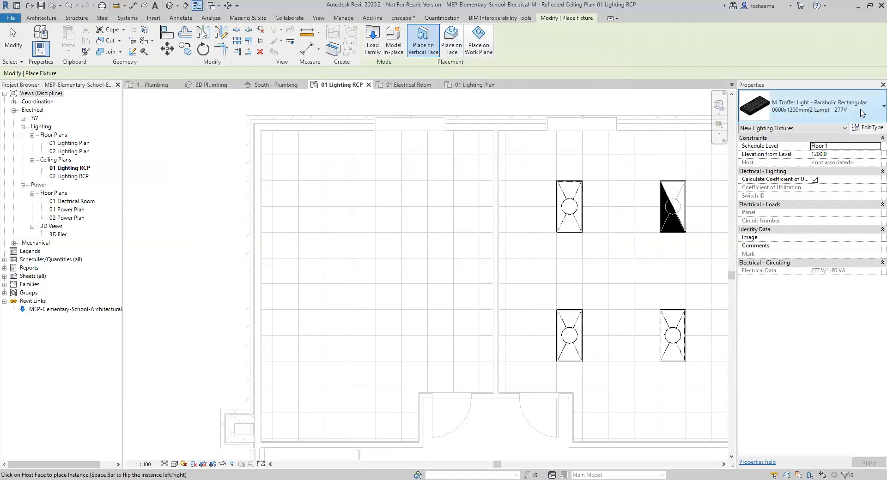
left_click(872, 106)
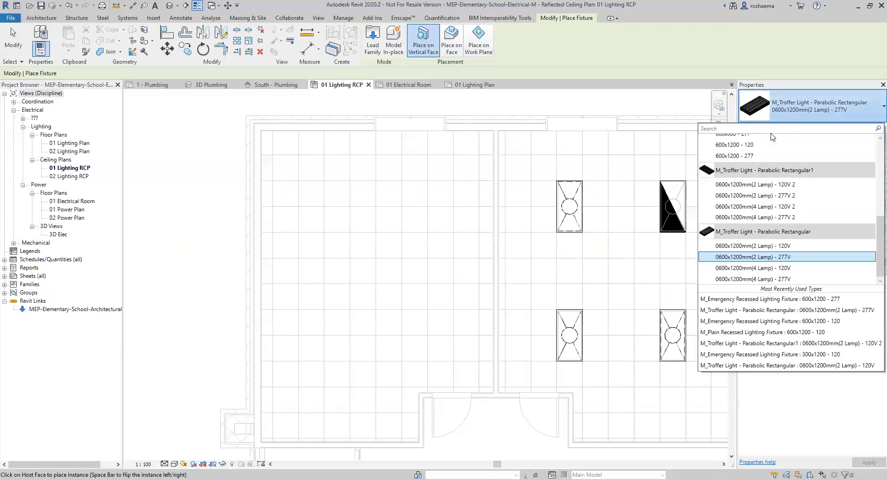
left_click(752, 257)
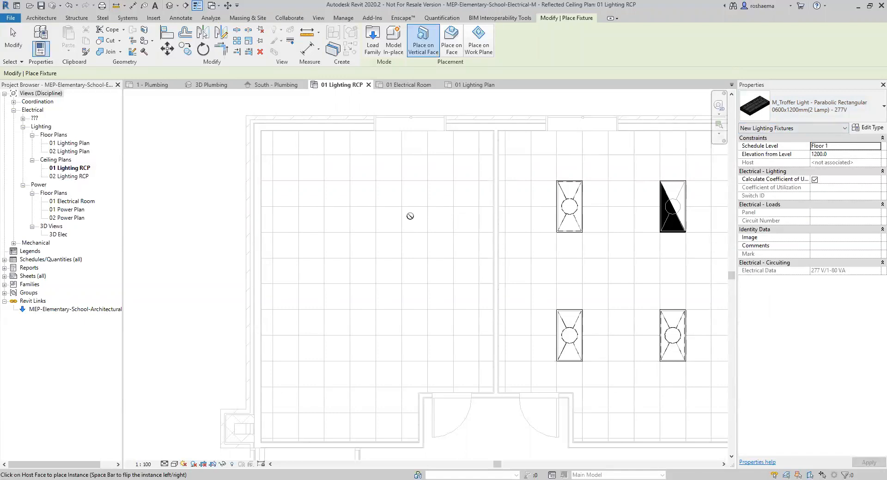
left_click(451, 47)
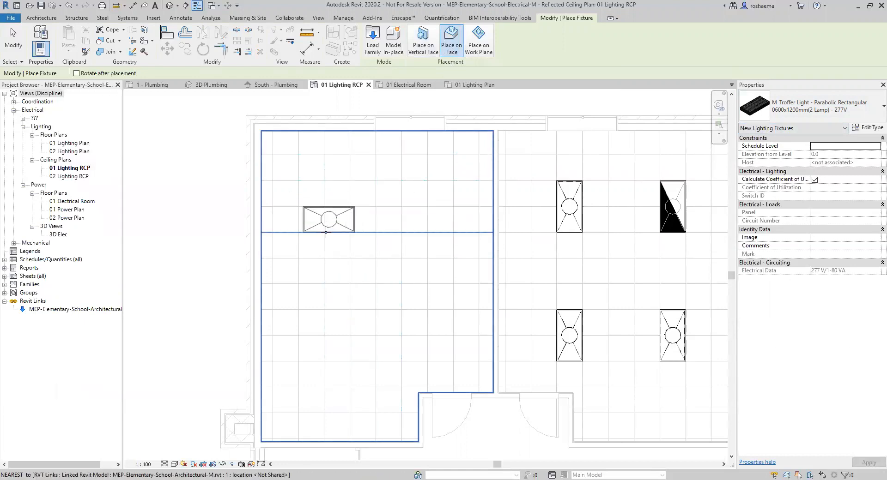
Place four rotated troffers in a two-by-two grid on the empty room's ceiling.
left_click(360, 240)
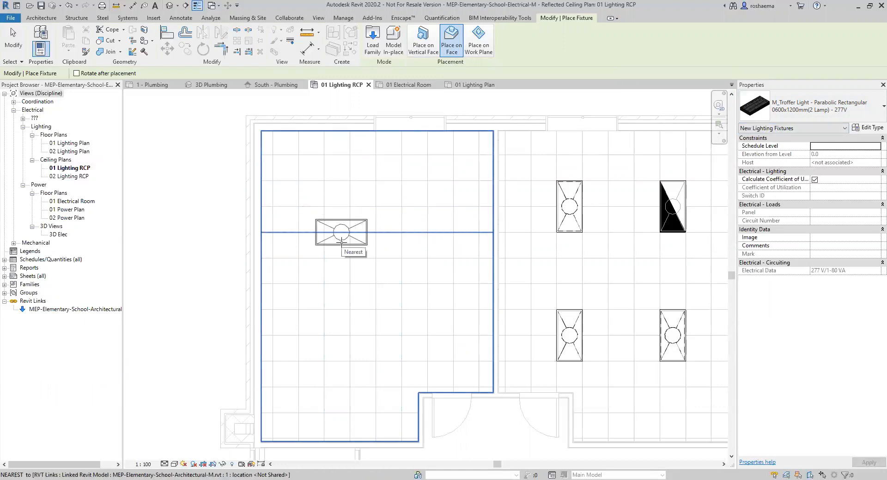
key("space")
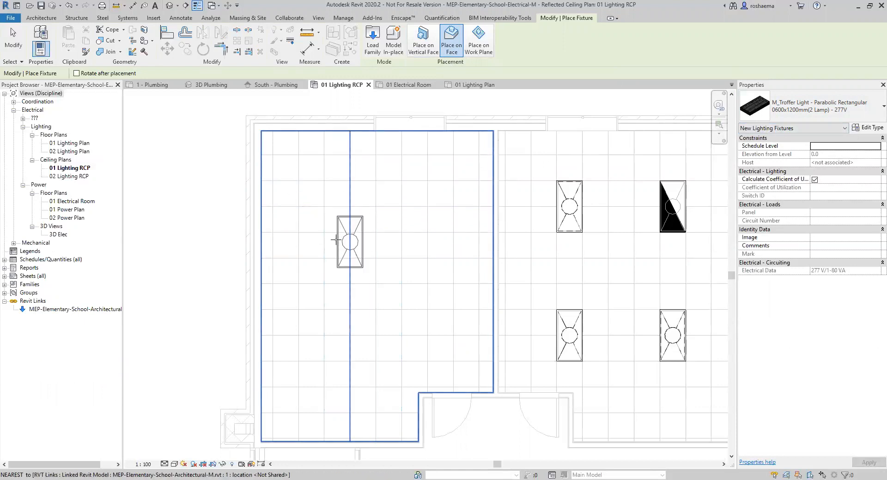
left_click(298, 211)
left_click(302, 337)
left_click(403, 337)
left_click(402, 208)
key("Escape")
key("Escape")
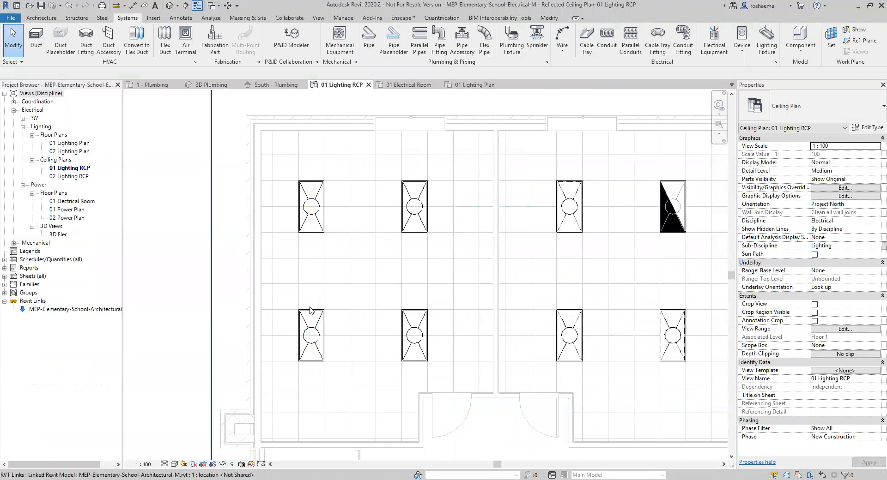
Swap the upper-middle troffer to M_Emergency Recessed Lighting Fixture : 600x1200 - 277.
left_click(308, 221)
left_click(311, 336)
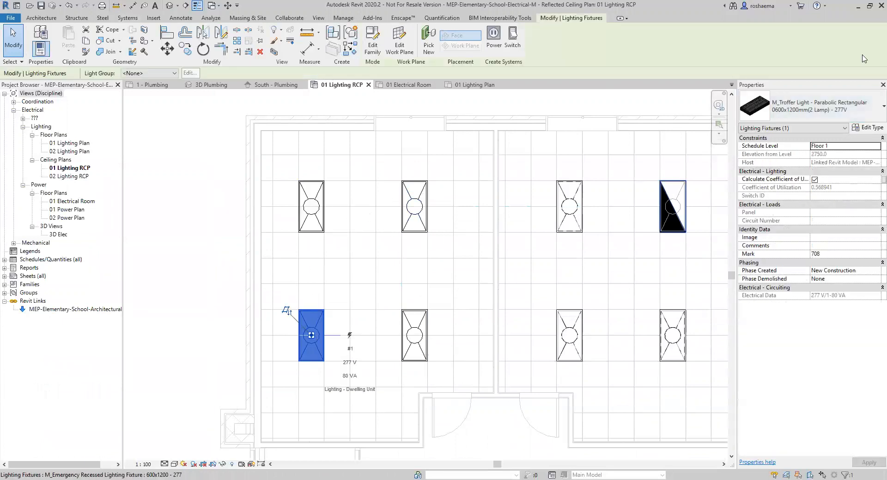
left_click(431, 344)
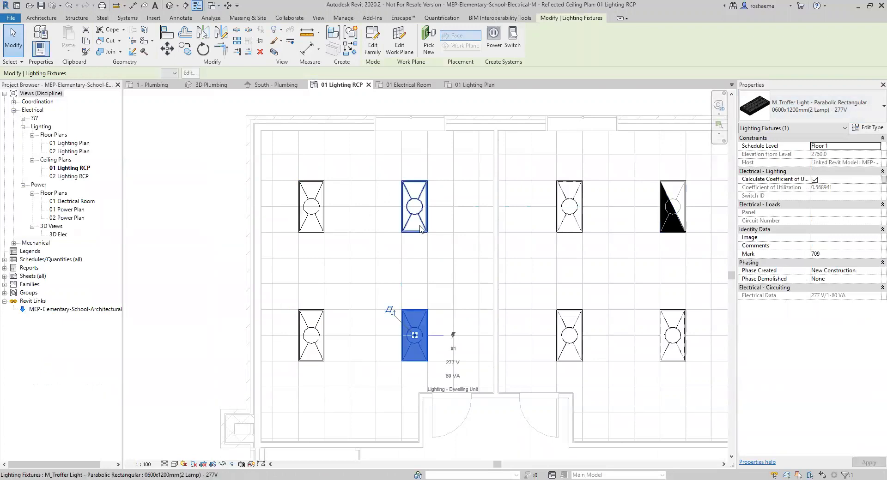
left_click(438, 211)
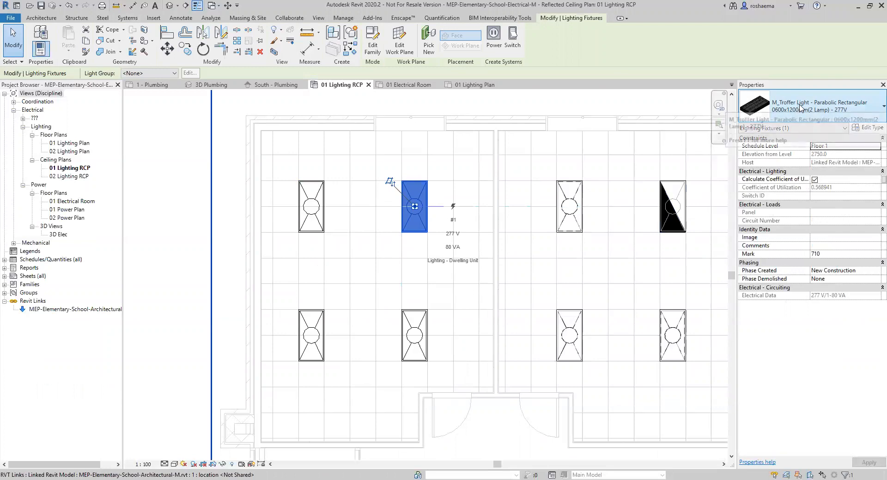
left_click(874, 112)
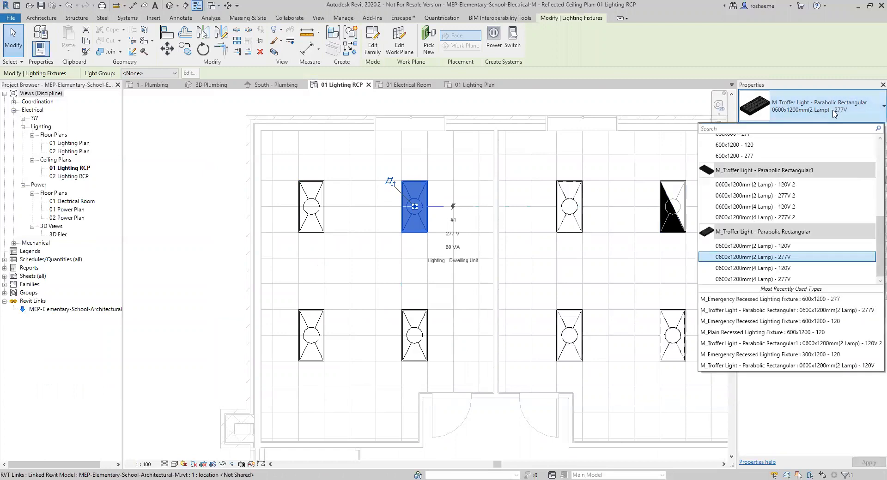
left_click(740, 300)
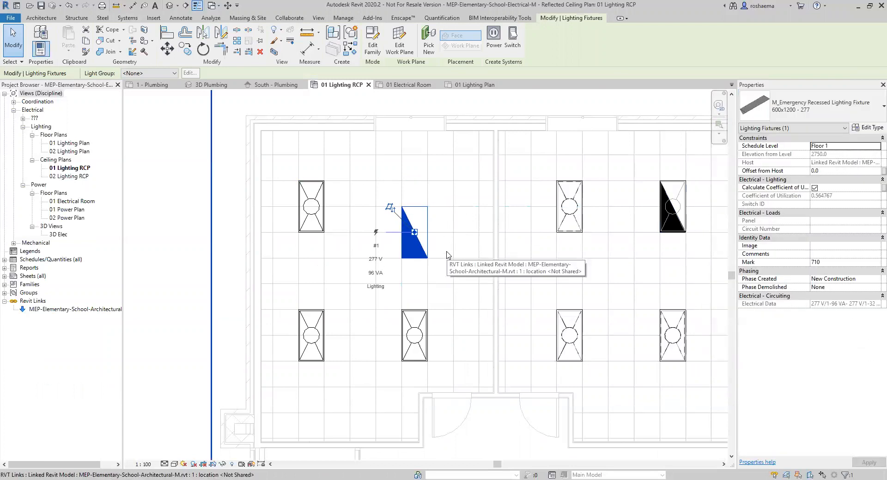
left_click(459, 185)
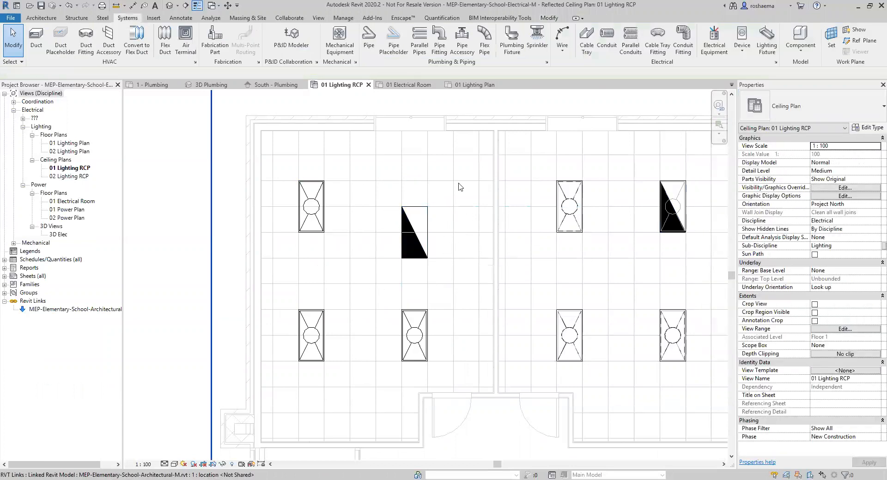
Align the emergency fixture's top edge with the upper troffers, then open 01 Electrical Room.
left_click(549, 17)
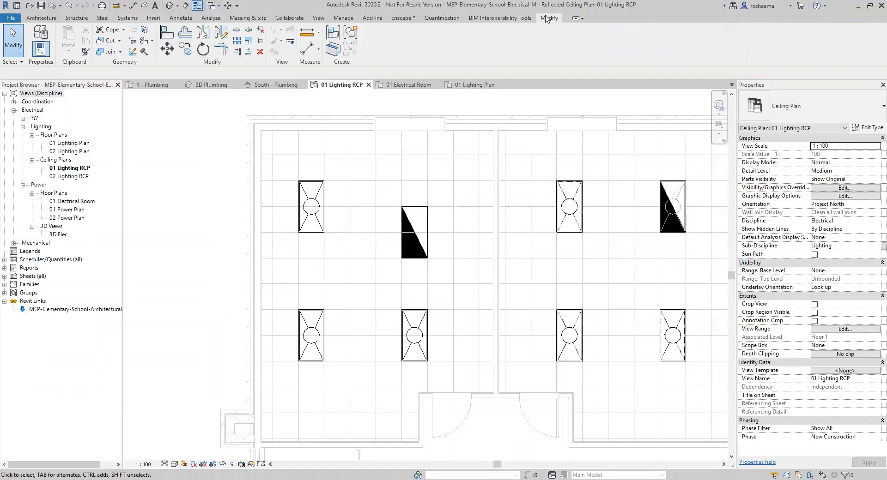
left_click(166, 32)
left_click(414, 182)
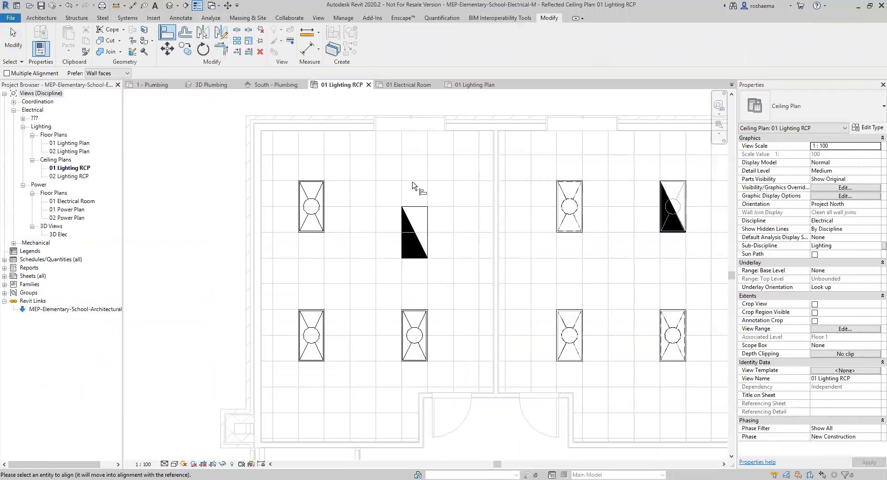
left_click(414, 207)
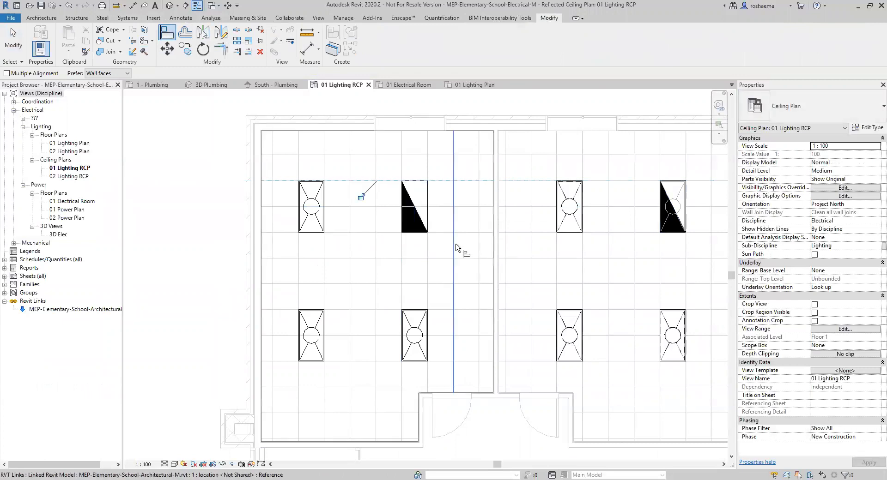
key("Escape")
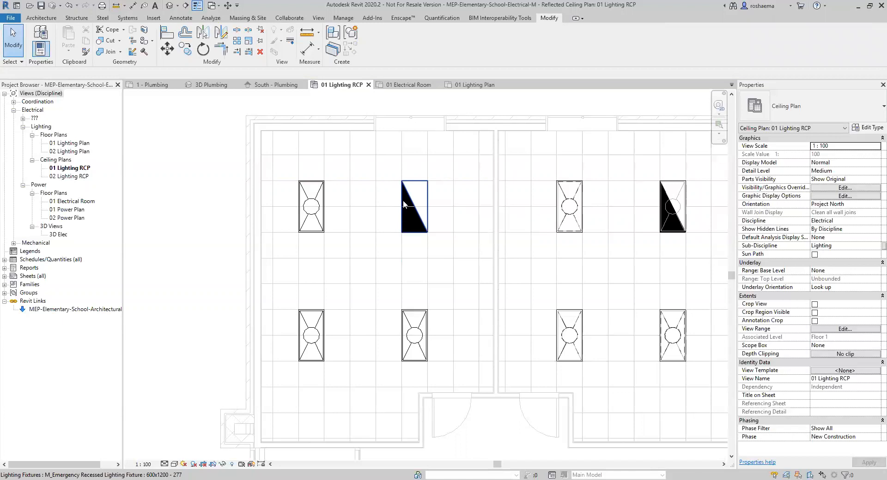
left_click(400, 87)
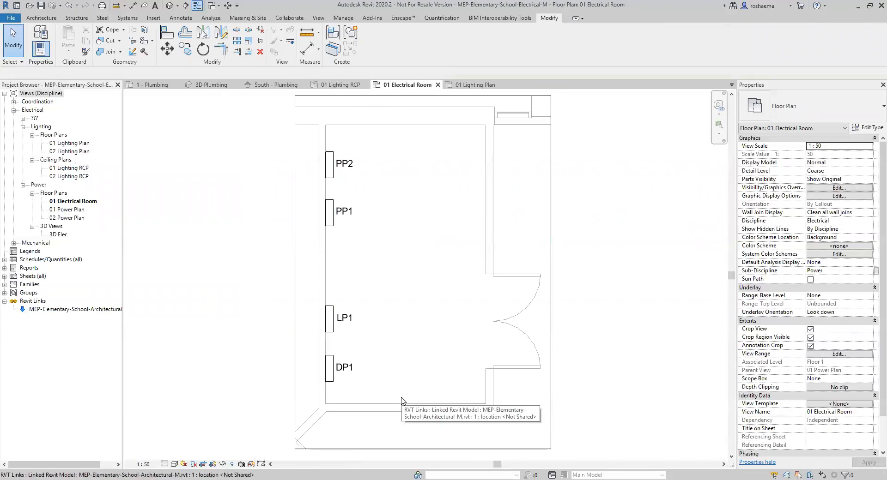
left_click(345, 85)
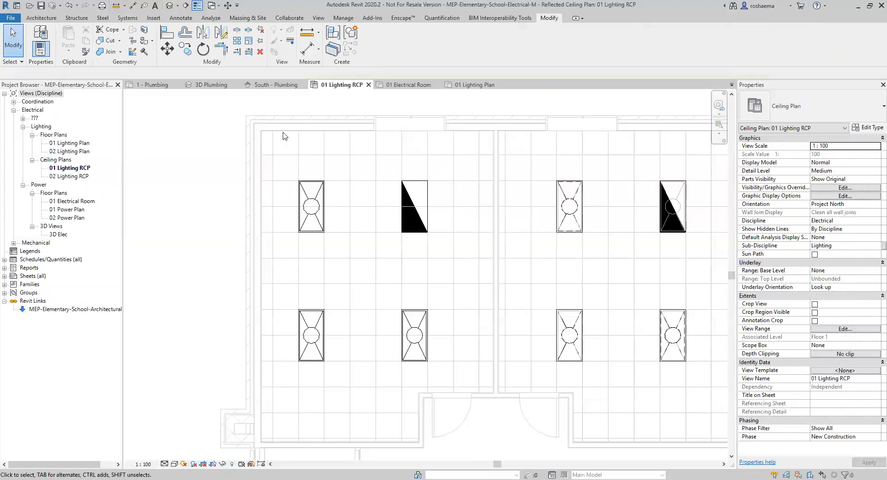
scroll(405, 315, "down", 4)
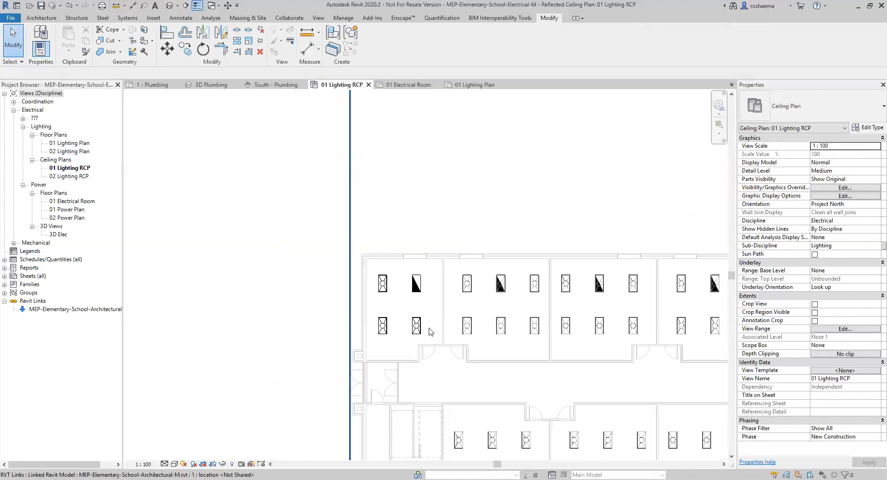
middle_click_drag(605, 322, 279, 311)
mouse_move(486, 309)
middle_mouse_down()
mouse_move(340, 299)
mouse_move(647, 298)
middle_mouse_up()
scroll(521, 243, "up", 1)
middle_click_drag(194, 285, 450, 295)
scroll(376, 296, "up", 6)
scroll(330, 274, "up", 1)
middle_click_drag(330, 274, 416, 305)
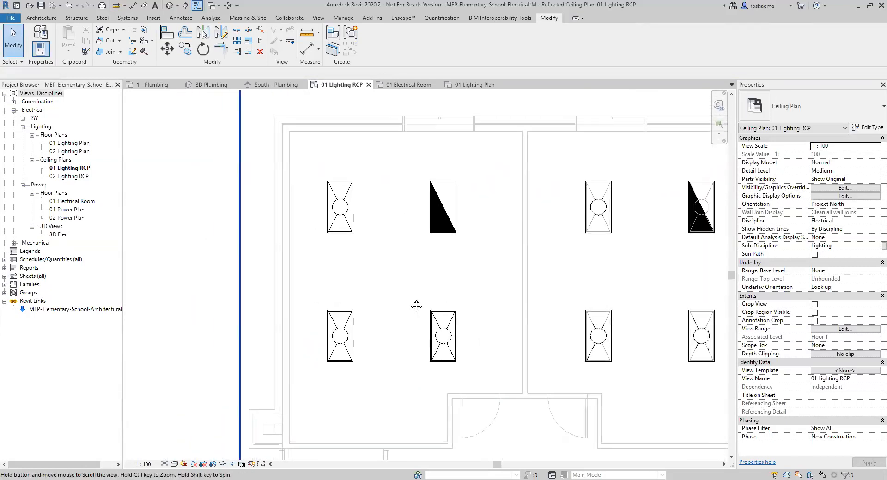
left_click(410, 88)
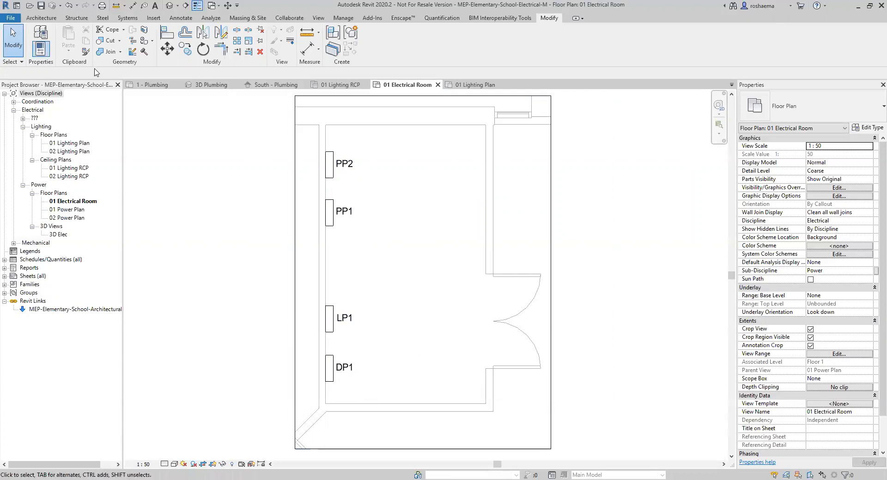
Place a 480V MLO - Surface 125 A panelboard on the room's bottom wall below DP1.
left_click(120, 18)
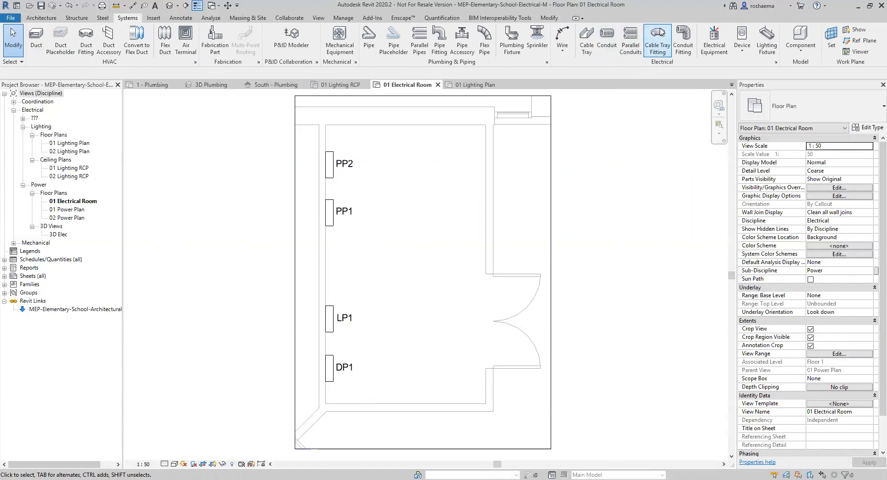
left_click(716, 50)
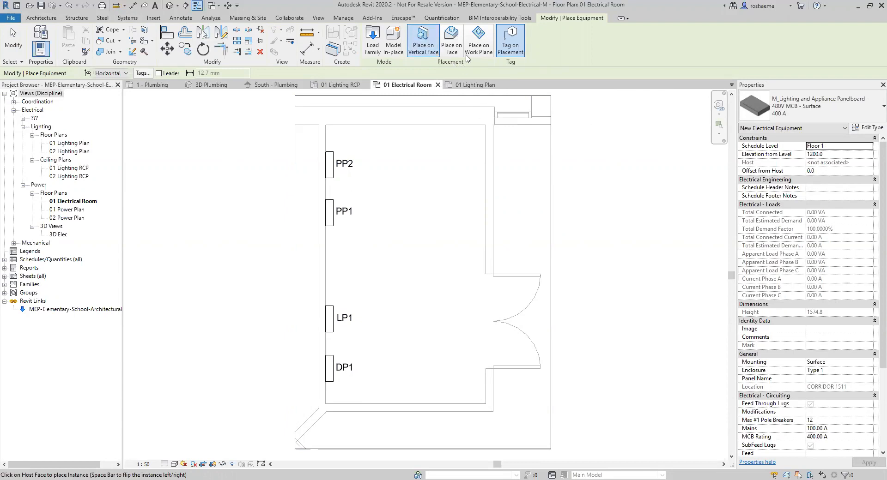
left_click(451, 44)
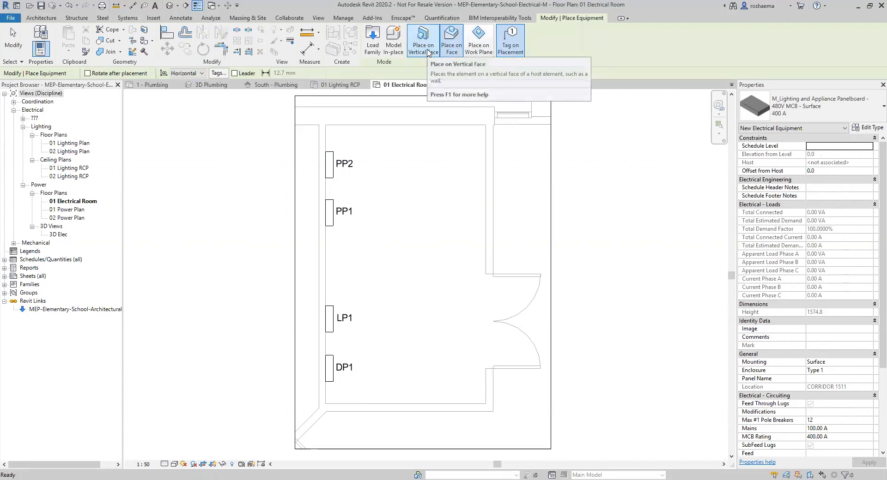
left_click(428, 51)
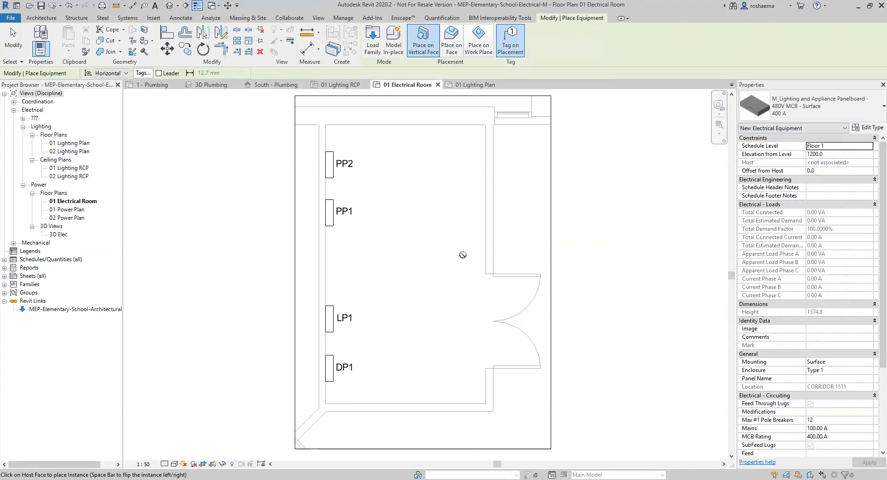
left_click(875, 109)
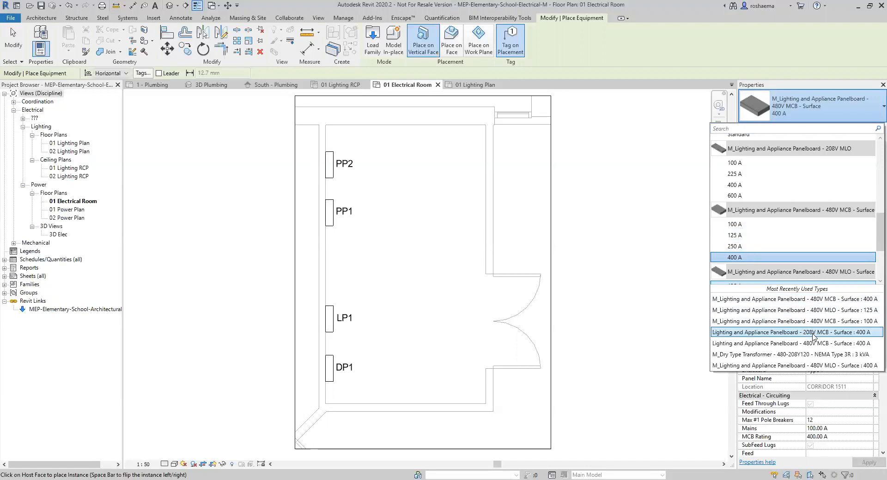
left_click(762, 310)
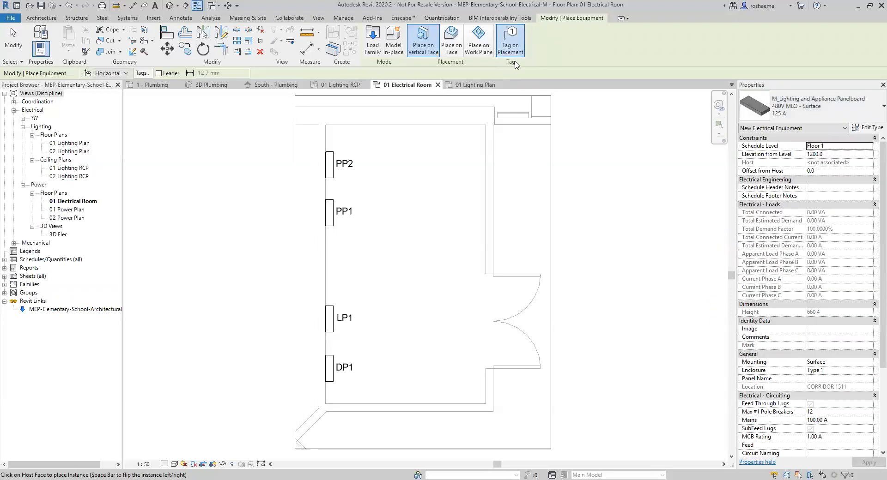
left_click(385, 407)
left_click(378, 402)
scroll(374, 413, "up", 5)
key("Escape")
key("Escape")
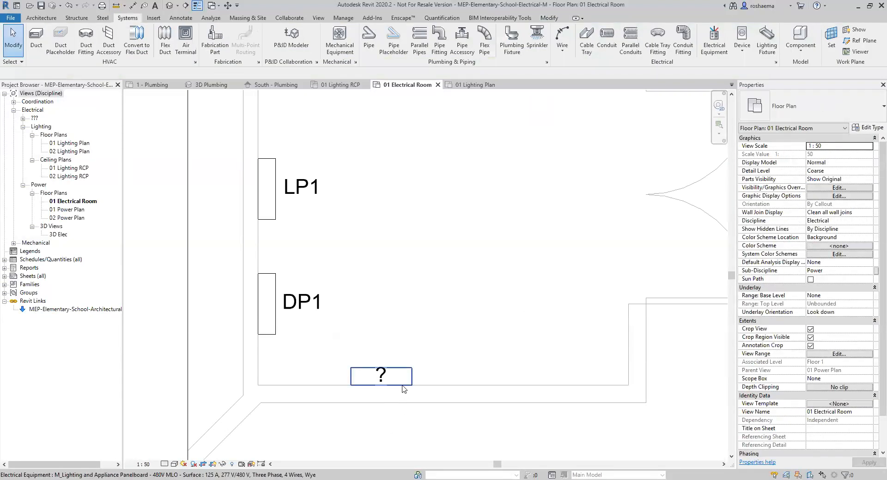
Set the new panelboard's Panel Name property to LP2.
left_click(404, 389)
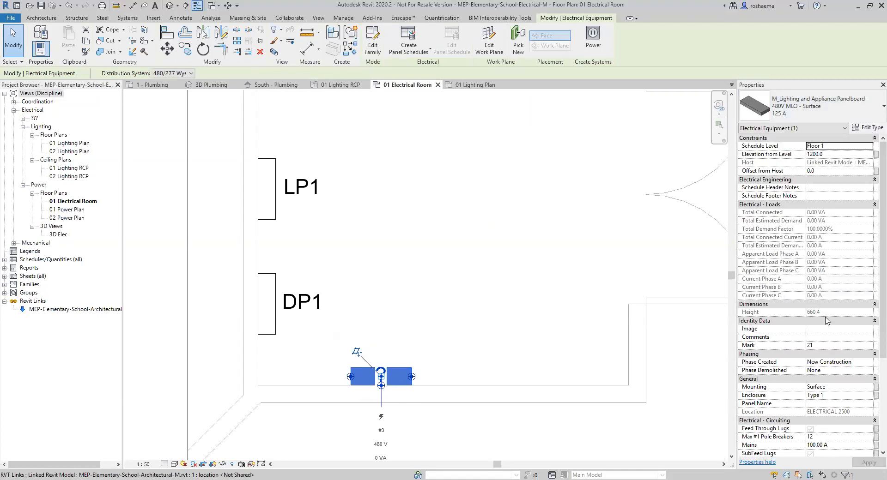
scroll(785, 332, "down", 1)
scroll(754, 344, "down", 1)
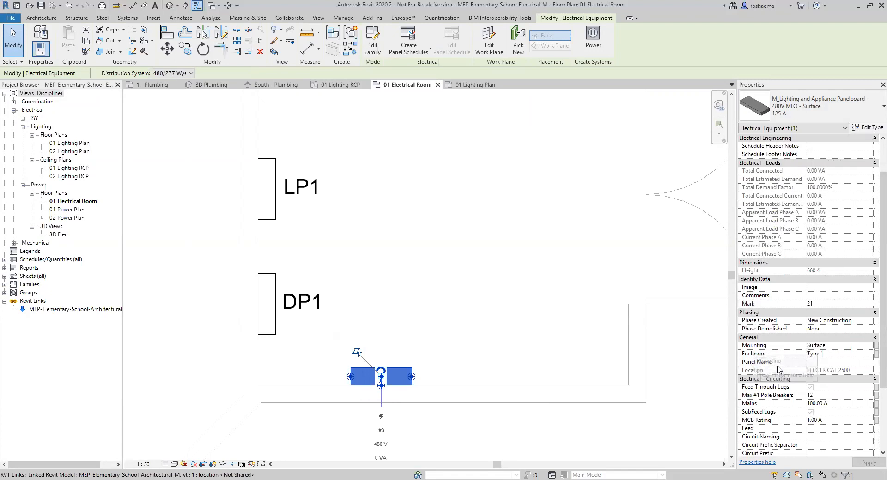
left_click(834, 363)
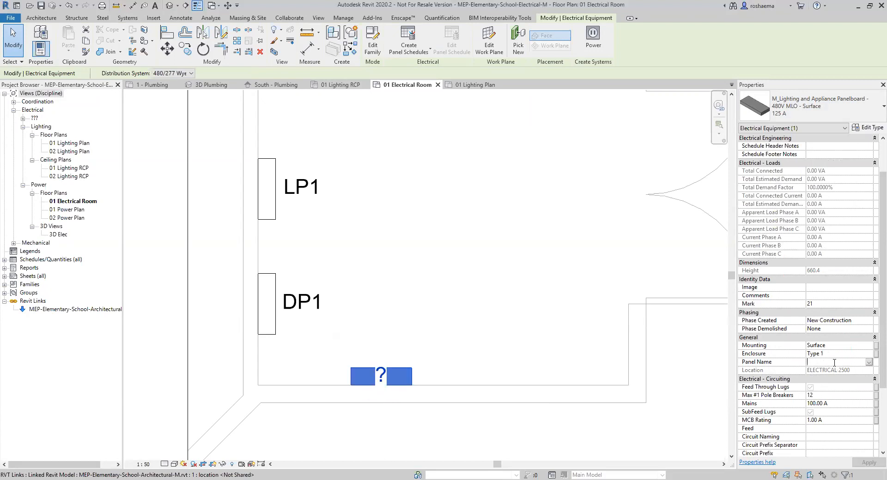
type("LP")
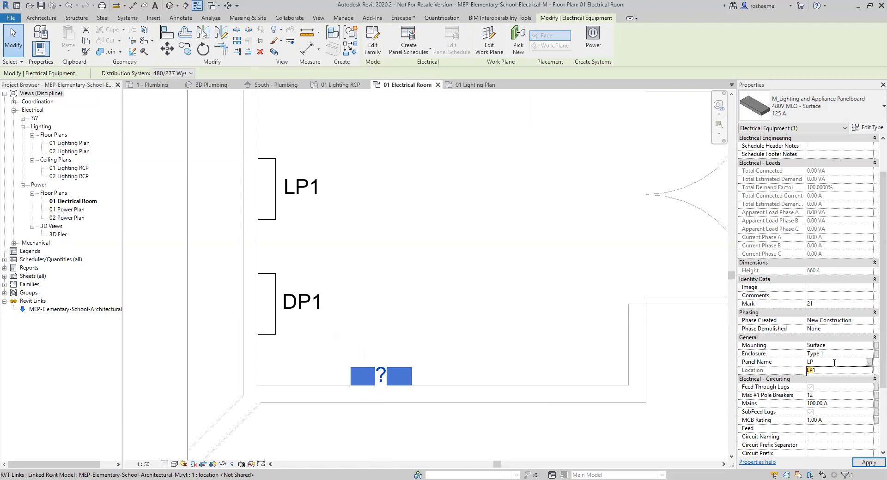
type("2")
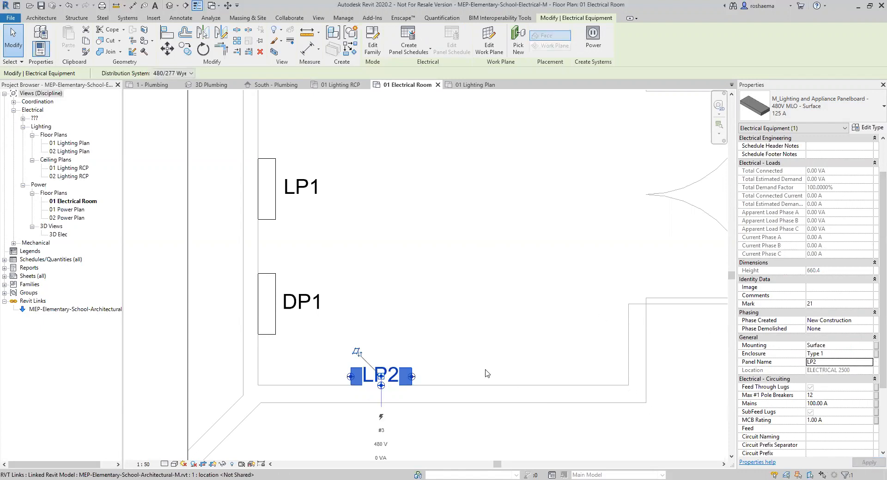
left_click(388, 336)
left_click(381, 382)
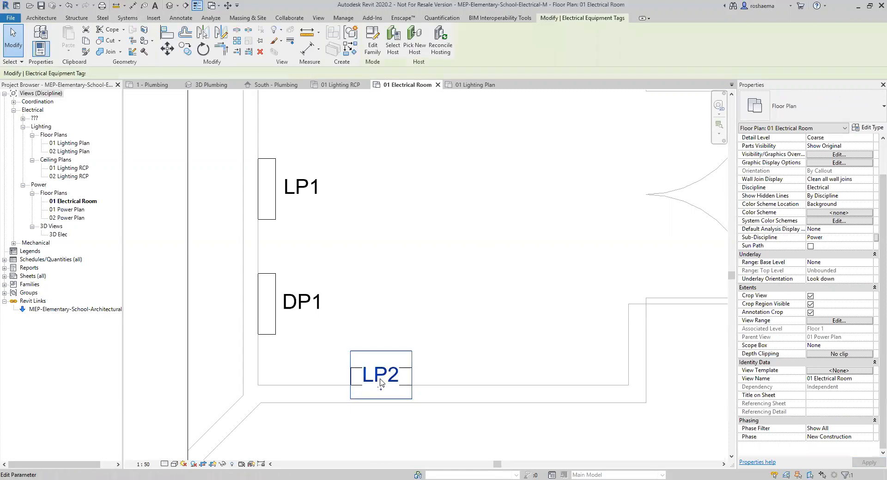
Move the LP2 tag above its panel and place a 480V MCB - Surface 400 A panelboard beside it.
left_click_drag(382, 383, 383, 362)
left_click(491, 356)
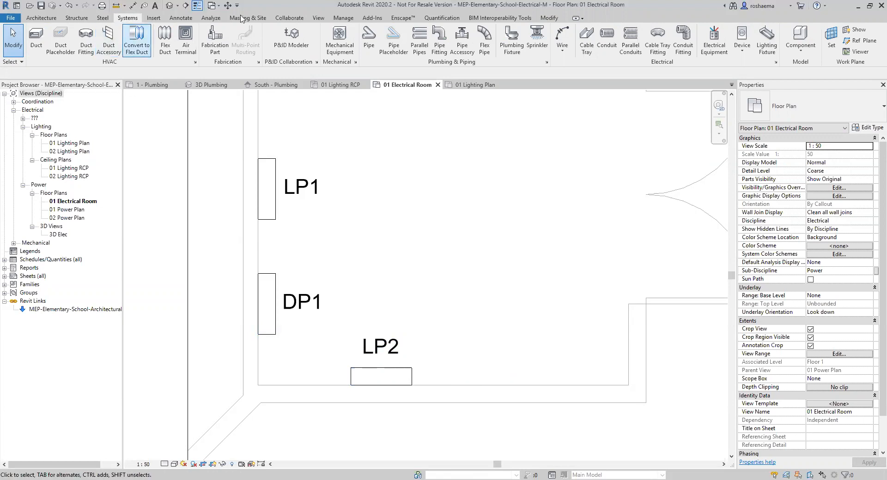
left_click(714, 52)
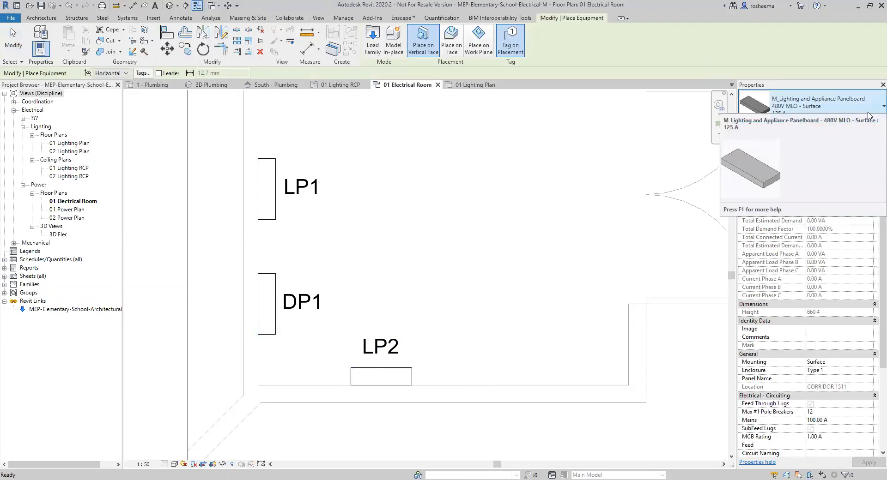
left_click(872, 115)
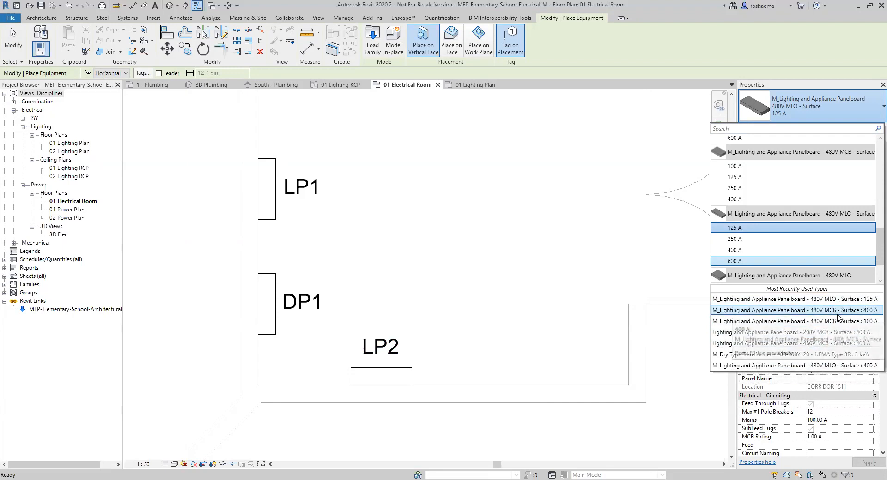
left_click(837, 313)
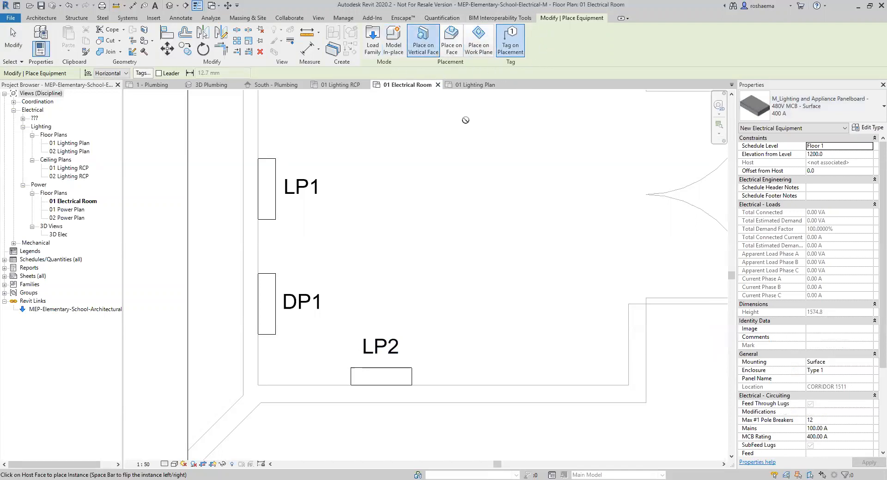
left_click(529, 387)
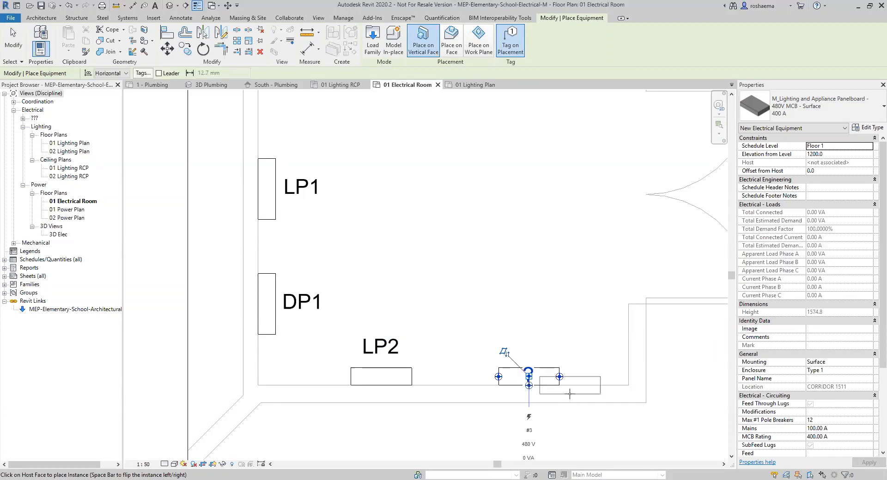
key("Escape")
key("Escape")
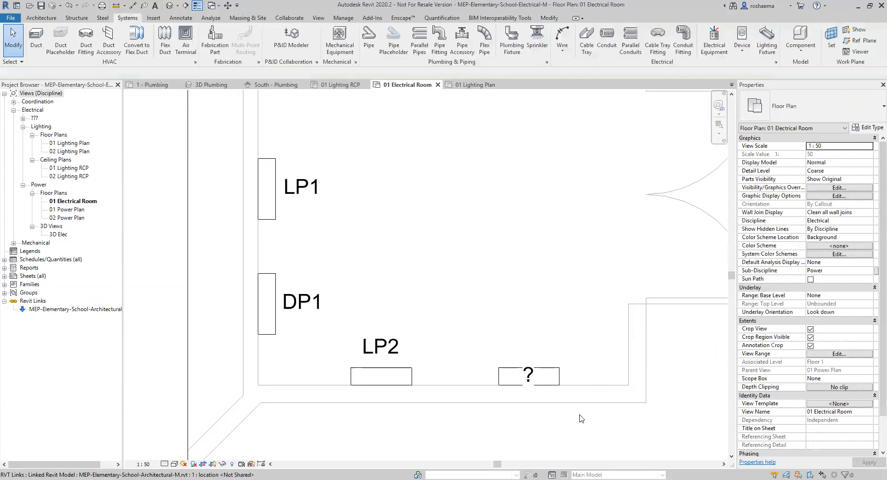
Retag the new panel EM1, move the tag above it, and zoom out to the whole room.
left_click(533, 378)
left_click(529, 376)
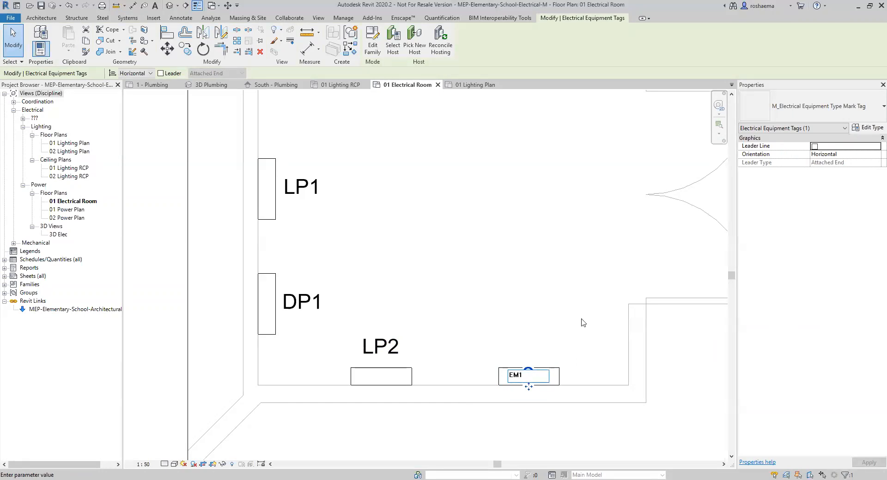
left_click(574, 304)
left_click_drag(529, 387, 528, 359)
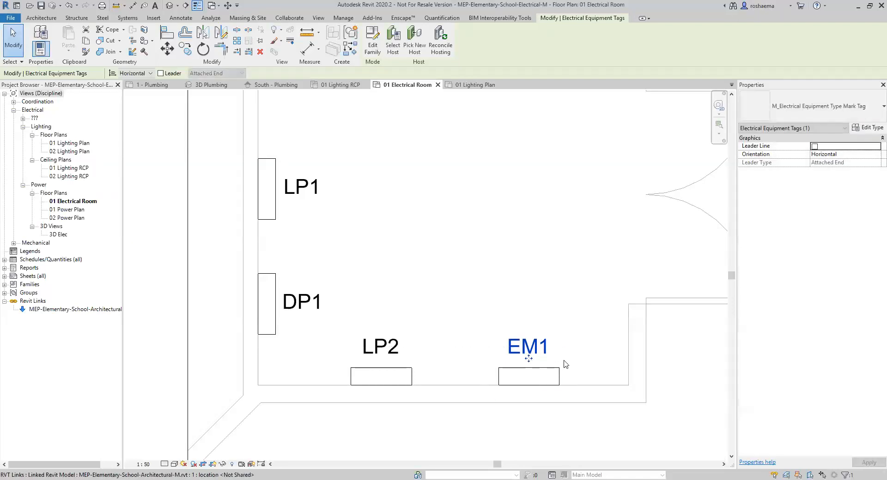
left_click(591, 353)
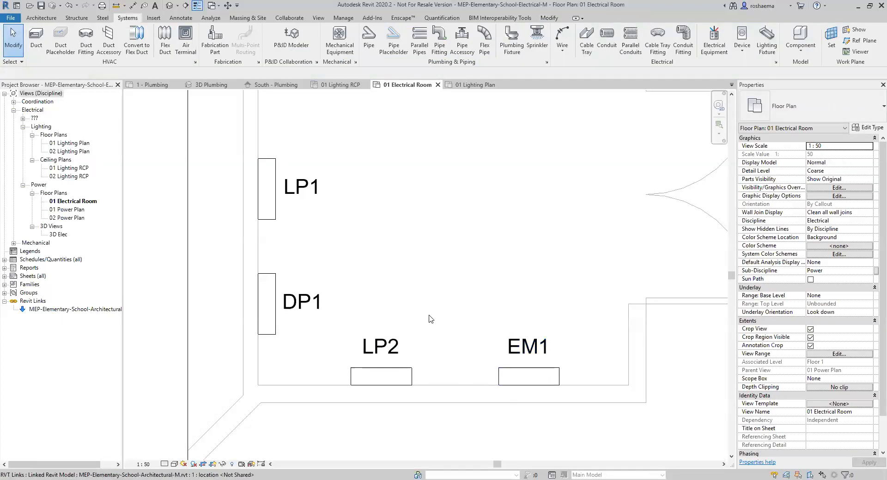
scroll(441, 319, "down", 3)
middle_click_drag(443, 267, 471, 312)
scroll(461, 318, "down", 2)
scroll(464, 299, "down", 1)
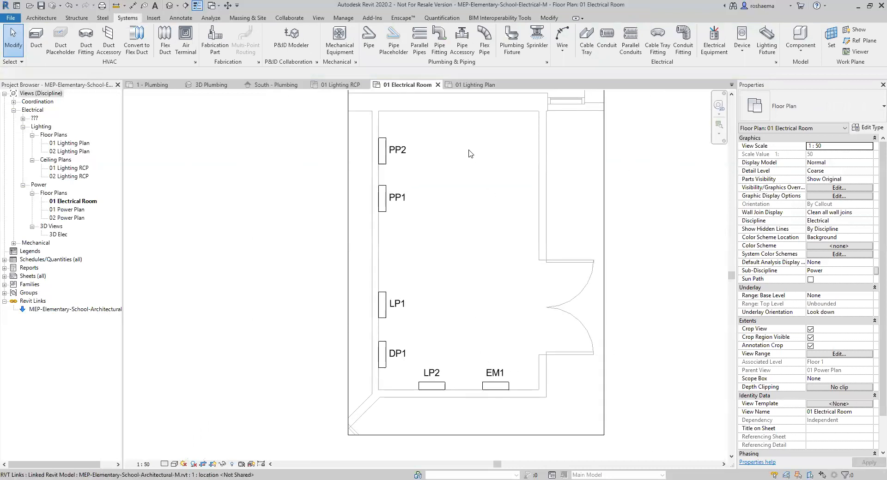
Compare the 01 Lighting RCP and 01 Lighting Plan, then select the plan's top-left troffer.
left_click(347, 85)
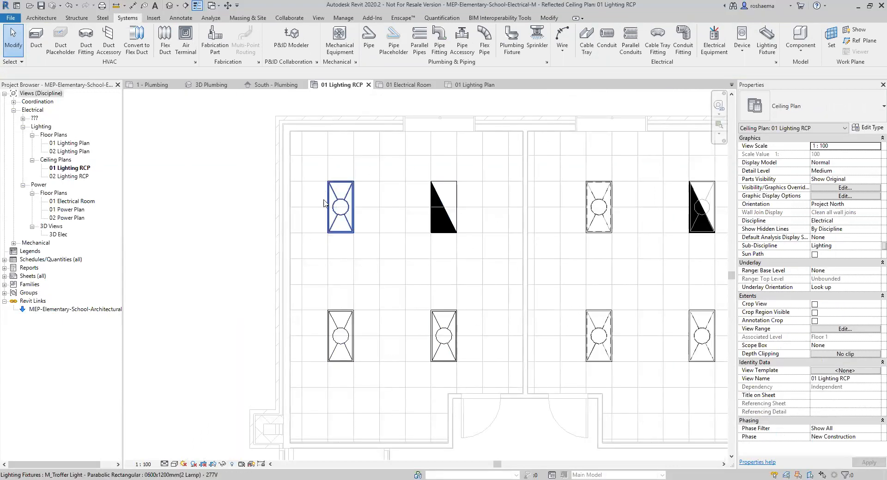
left_click(475, 85)
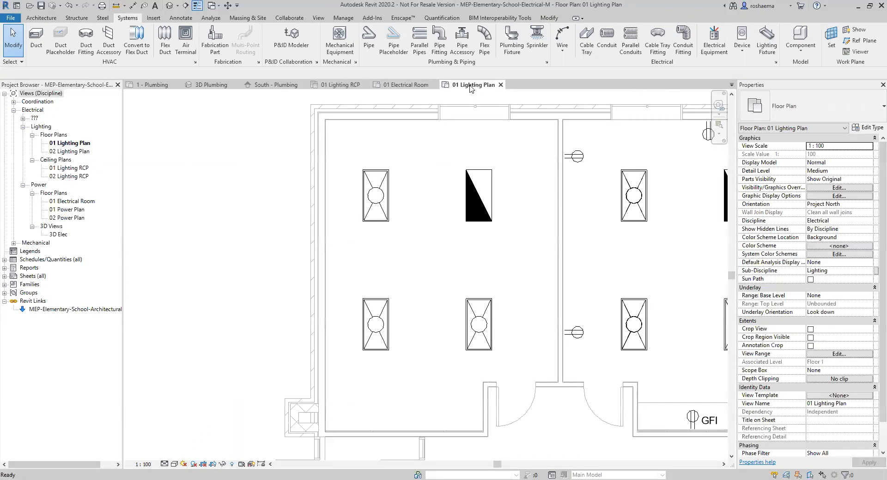
left_click(376, 195)
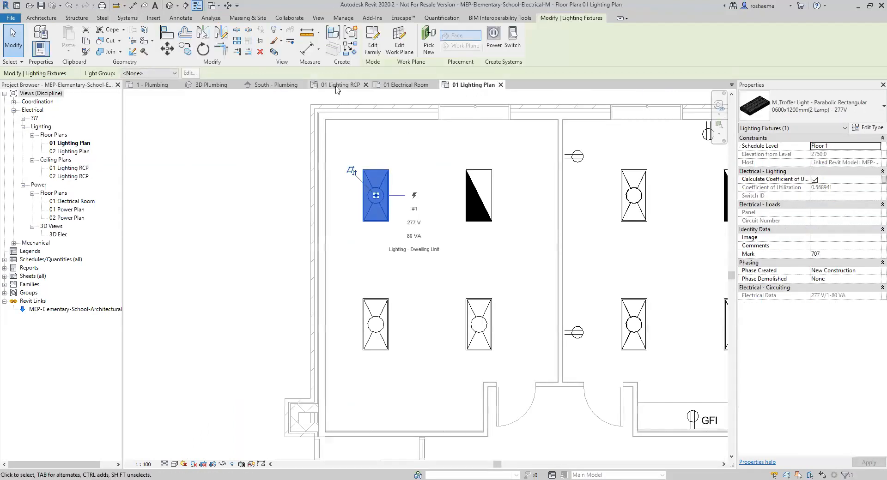
left_click(338, 84)
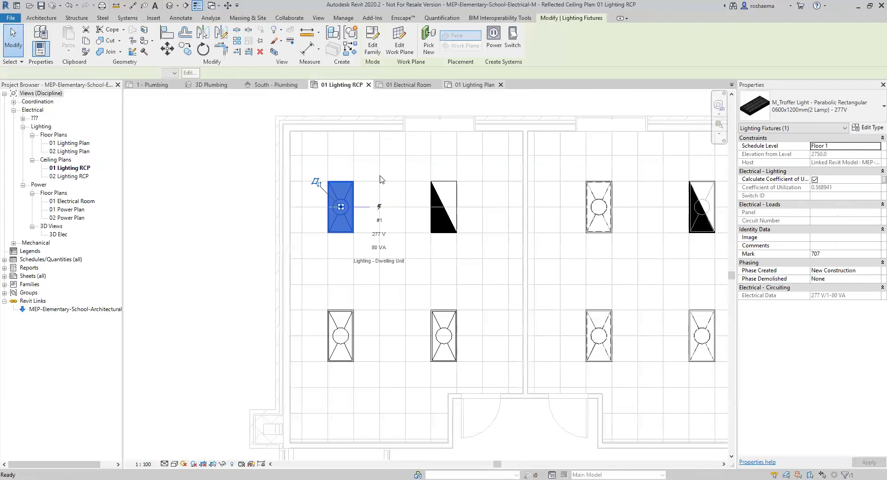
left_click(470, 86)
left_click(341, 85)
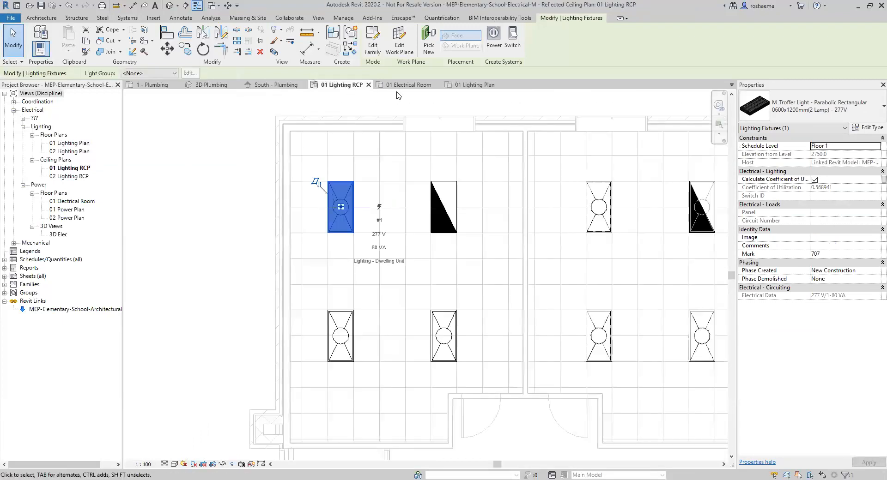
left_click(470, 86)
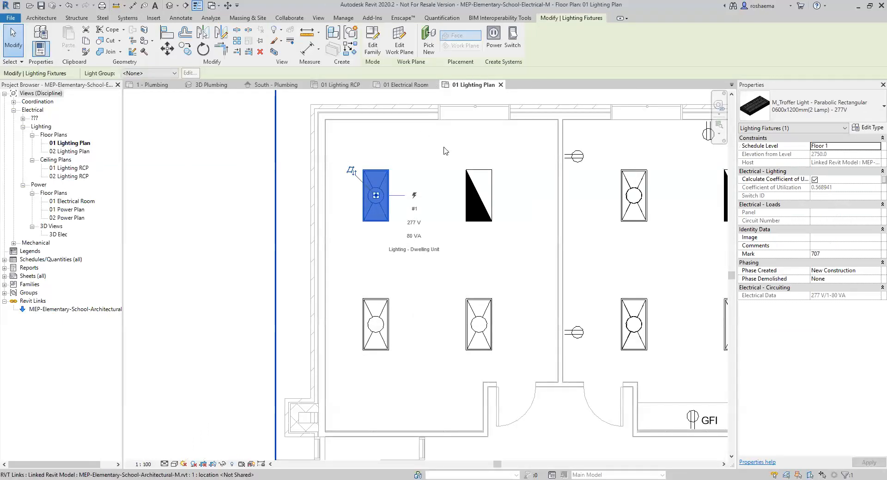
key("Escape")
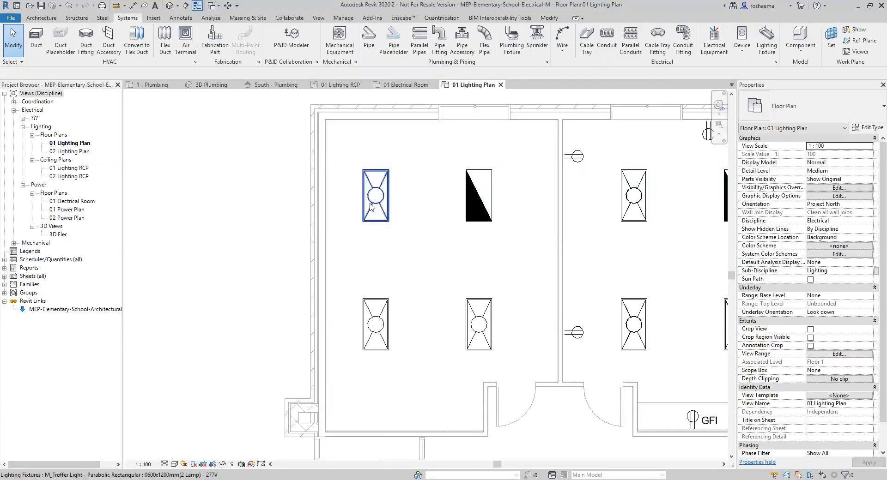
left_click(373, 209)
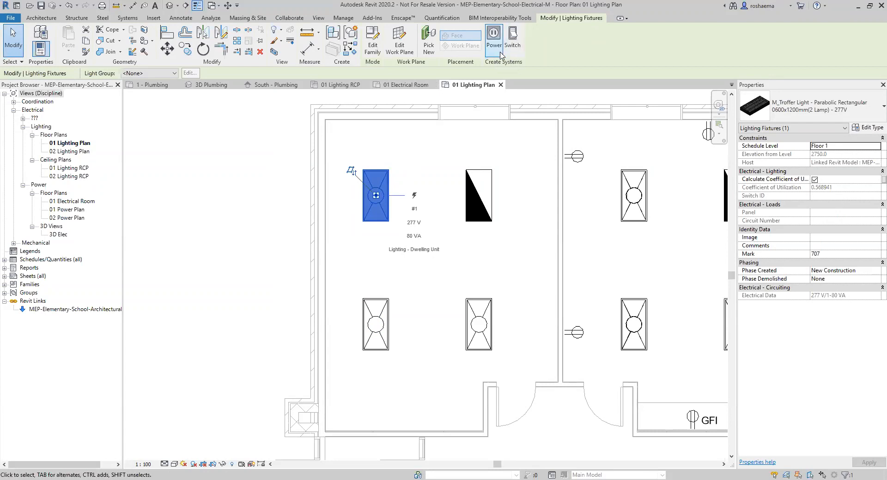
Create a power circuit from the troffer and add the two lower troffers and the emergency fixture's Connector 2 : Power.
left_click(494, 38)
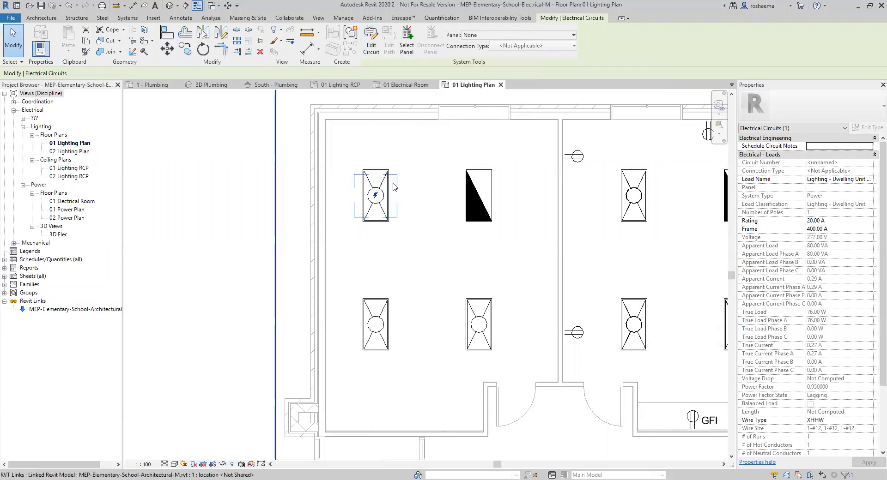
left_click(373, 44)
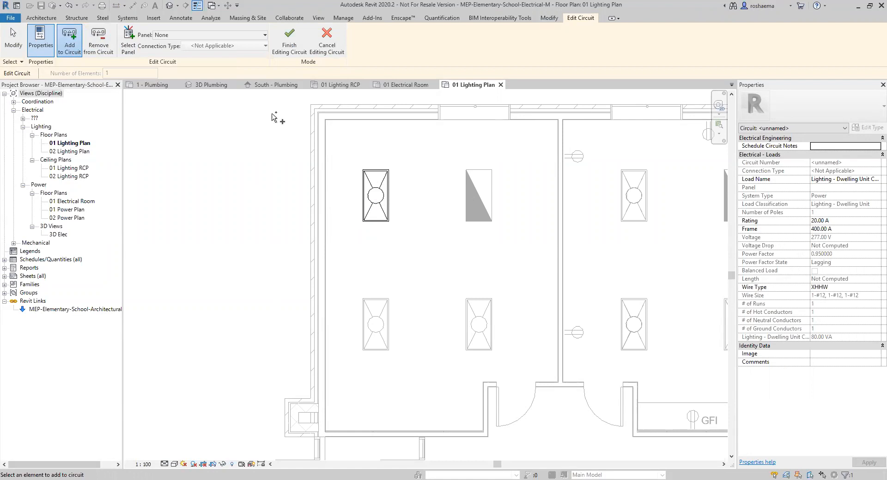
left_click(381, 329)
left_click(471, 337)
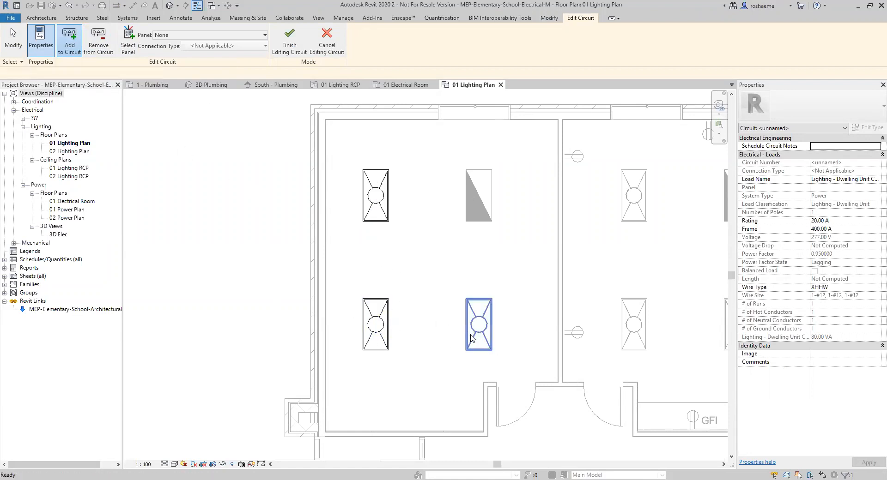
left_click(474, 216)
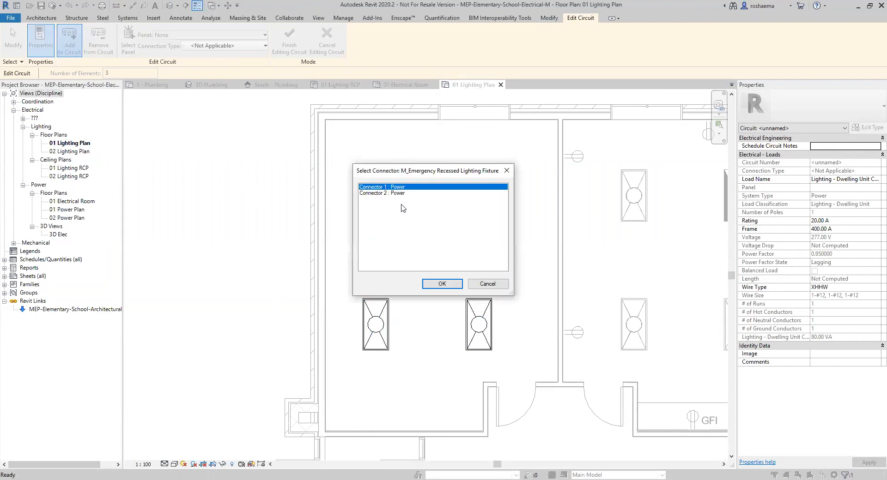
left_click(394, 194)
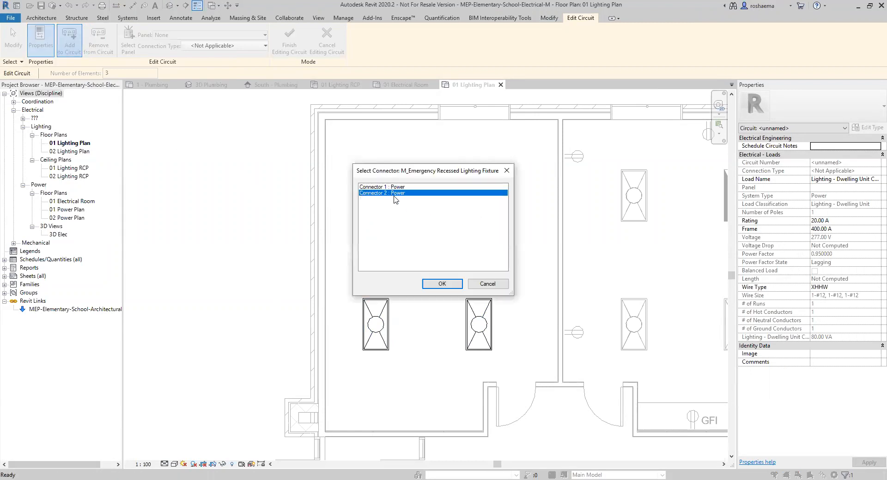
Confirm Connector 2 : Power so the circuit holds four elements.
left_click(442, 284)
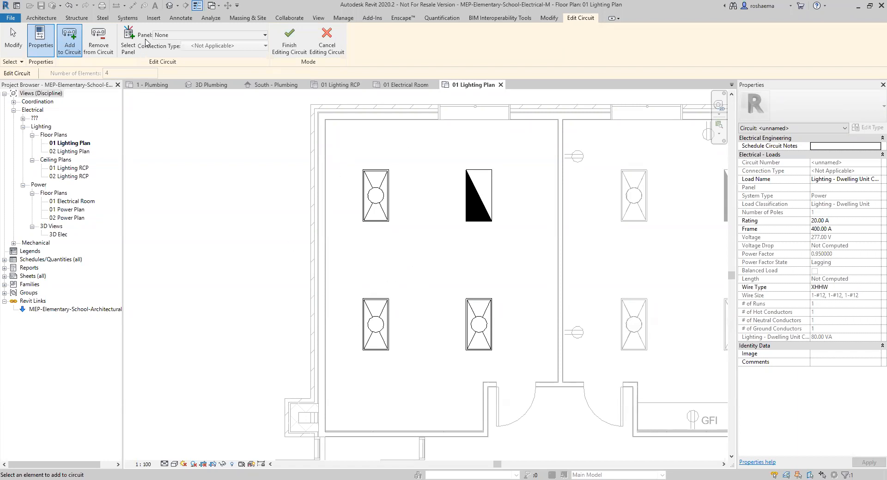
Assign the four-fixture lighting circuit to panel LP2 and finish editing the circuit.
left_click(265, 35)
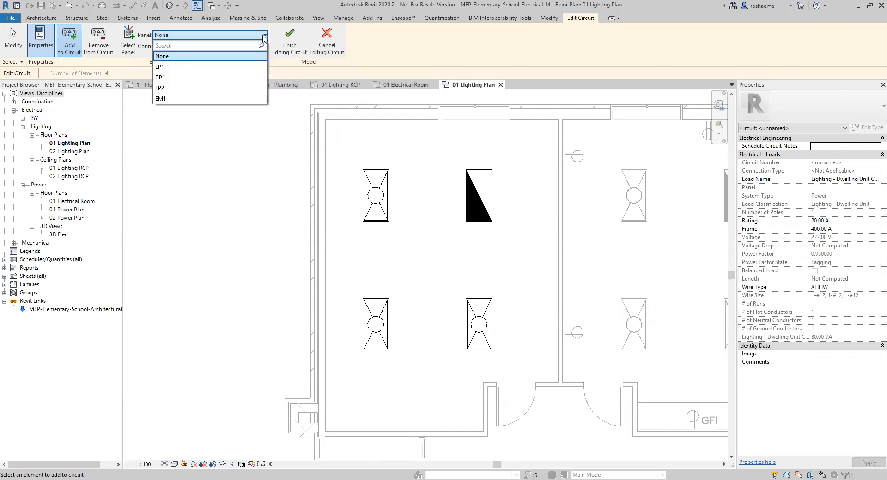
left_click(165, 77)
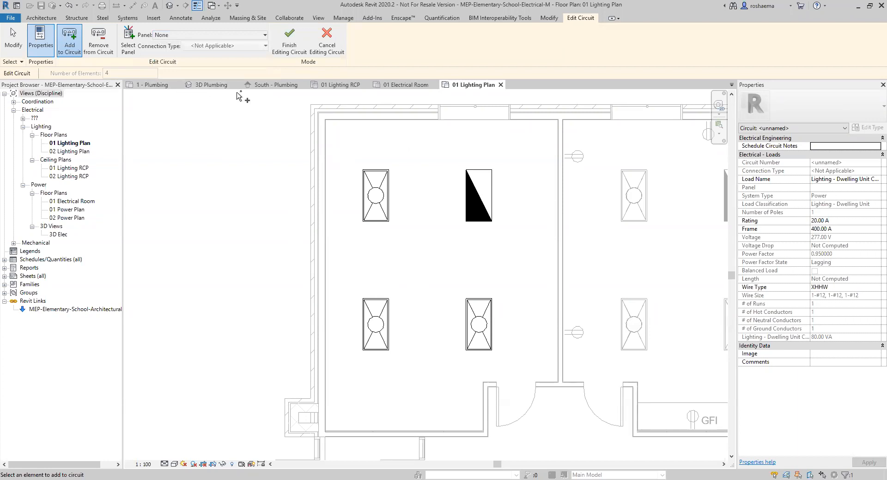
left_click(258, 36)
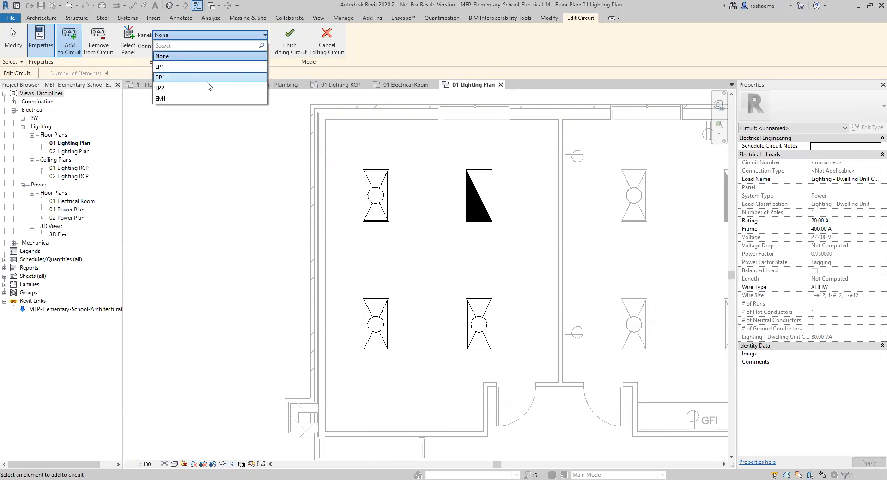
left_click(174, 92)
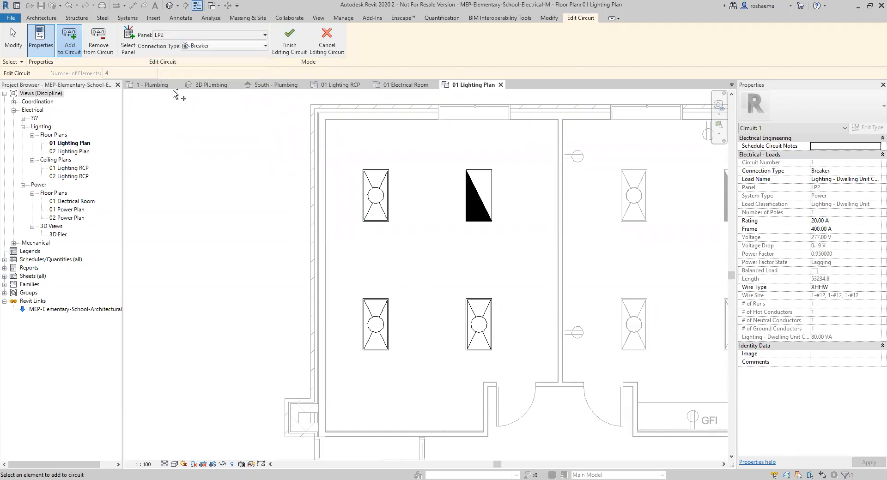
left_click(290, 48)
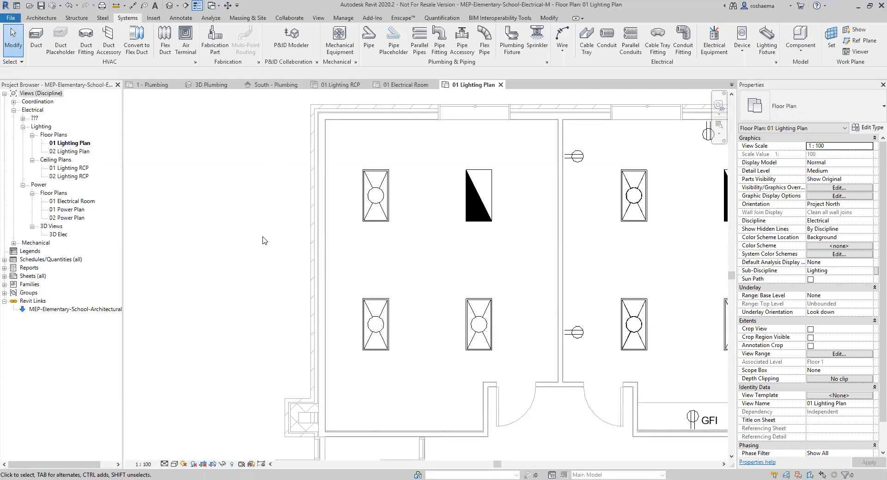
Pan the lighting plan to show both rooms and check the top-left troffer's circuit.
scroll(267, 235, "down", 1)
middle_click_drag(277, 257, 195, 264)
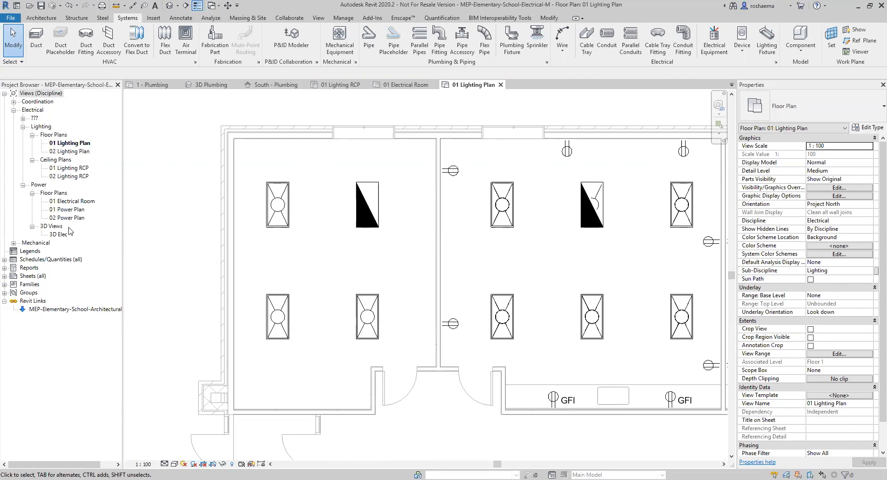
left_click(286, 221)
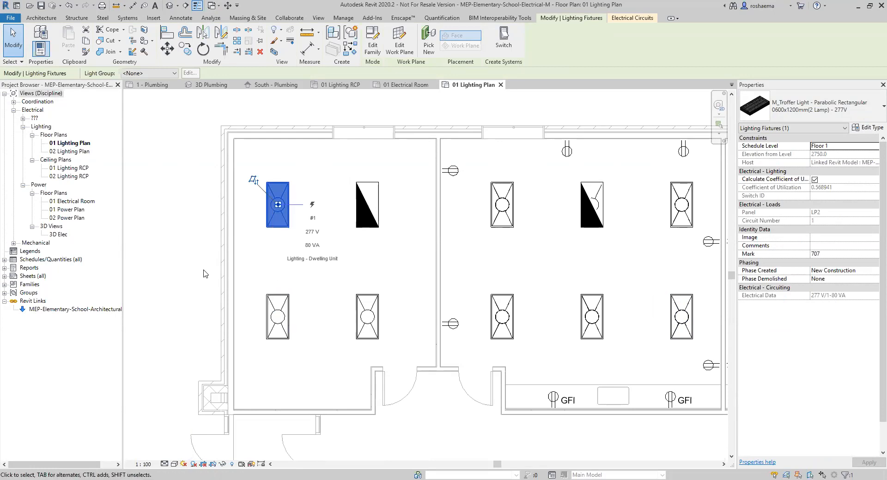
left_click(154, 232)
Open the System Browser from the view's Browsers shortcut menu.
right_click(151, 205)
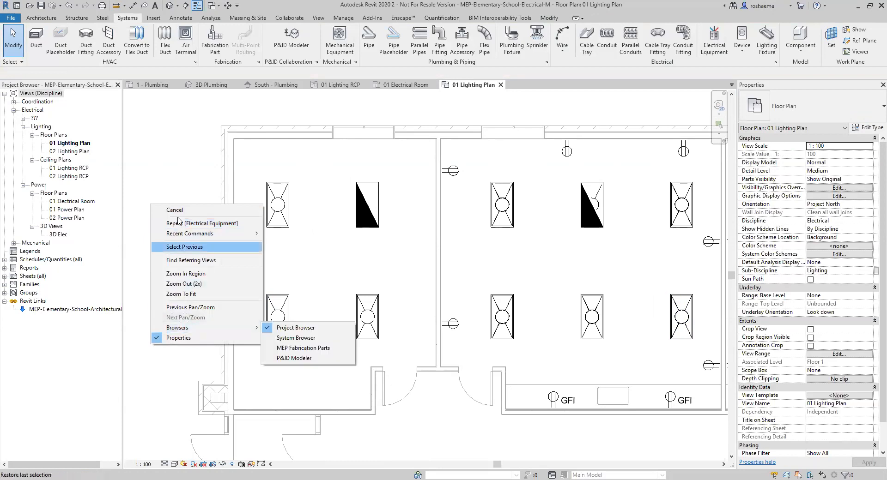
right_click(154, 175)
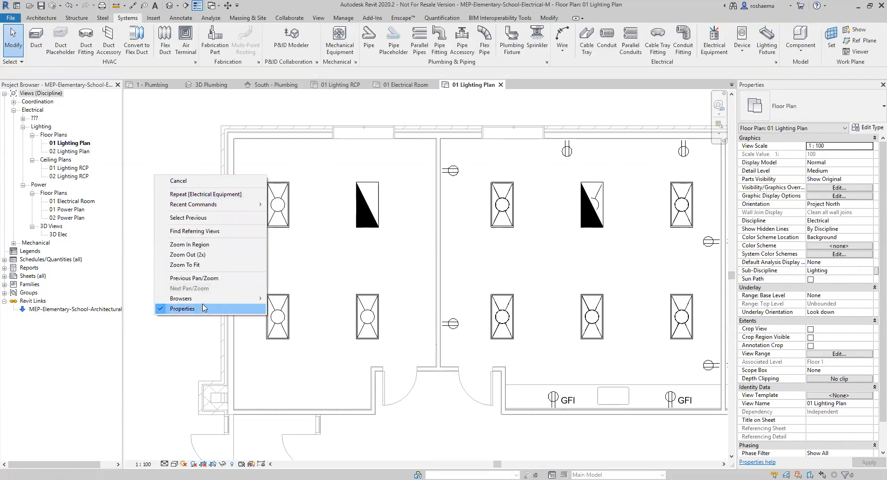
mouse_move(202, 302)
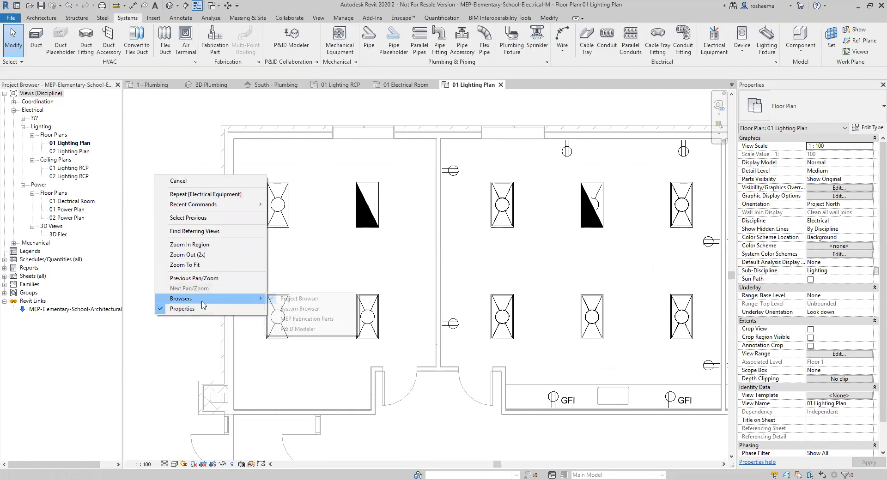
left_click(301, 309)
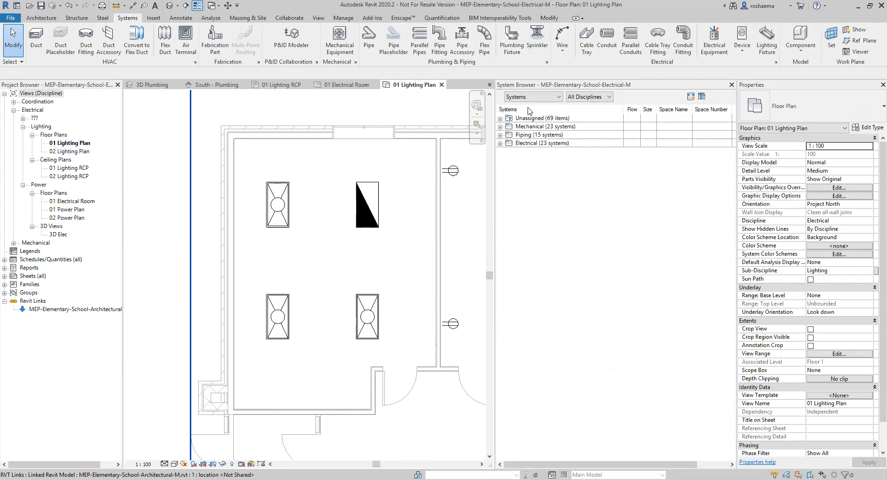
Filter the System Browser to Electrical systems and expand panel LP2's circuits.
left_click(598, 98)
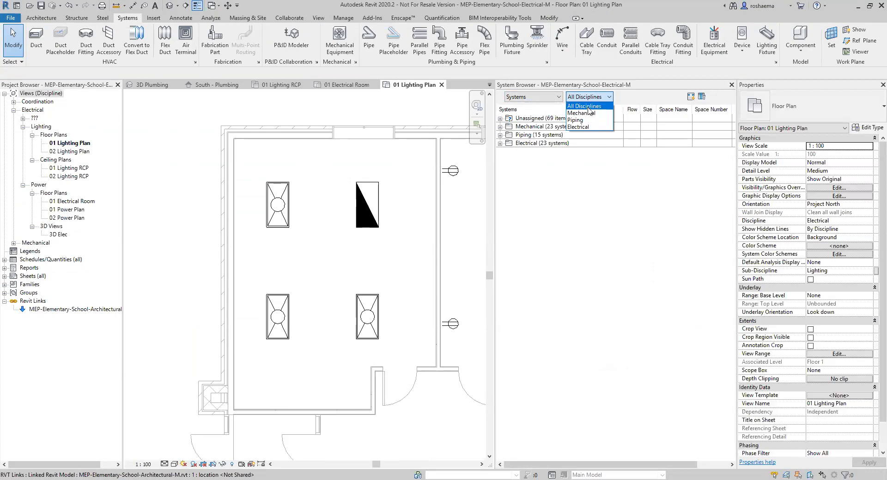
left_click(602, 99)
left_click(605, 97)
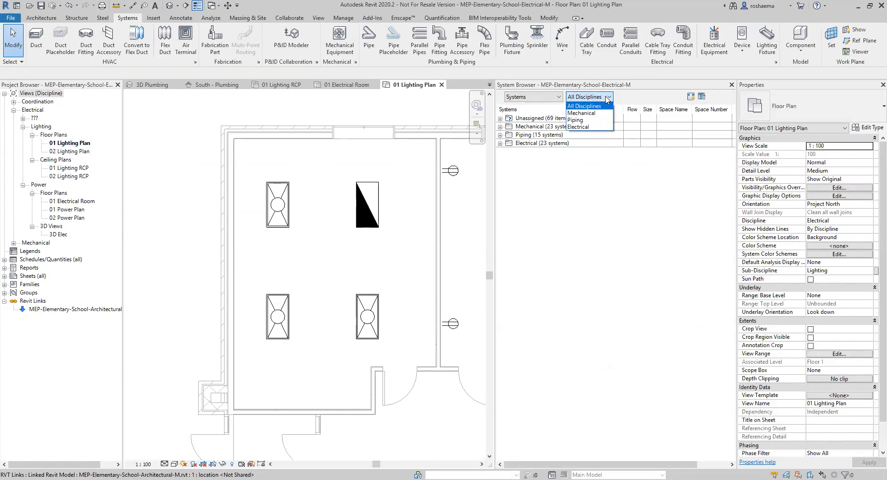
left_click(585, 128)
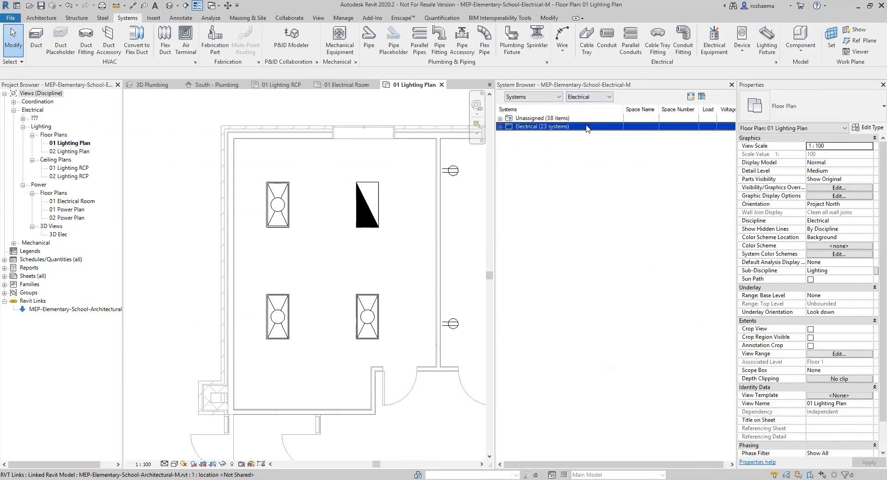
left_click(500, 128)
left_click(500, 127)
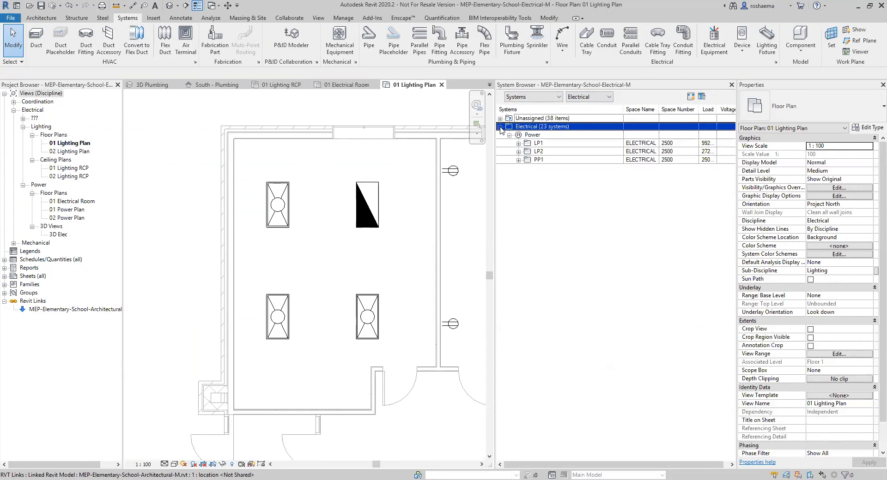
left_click(540, 143)
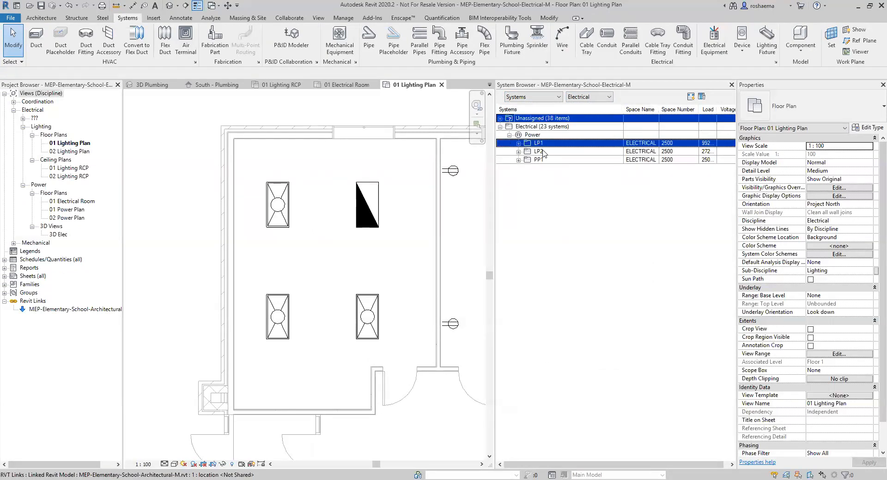
left_click(518, 152)
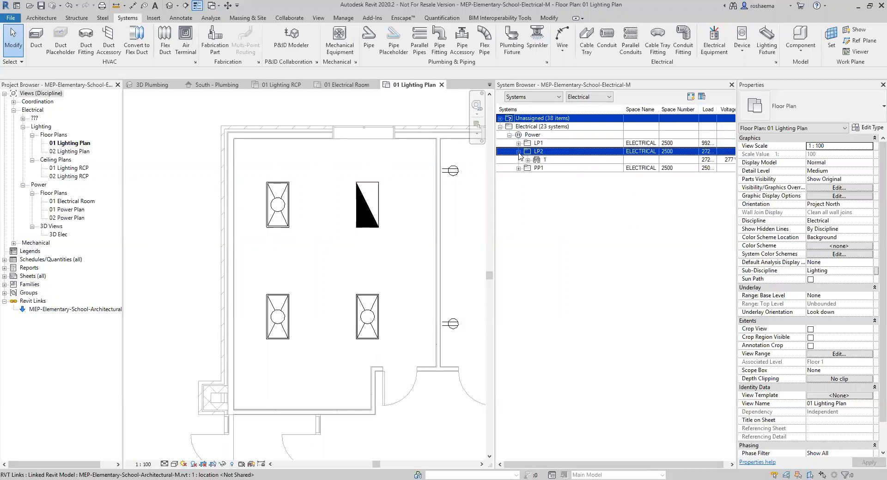
left_click(479, 153)
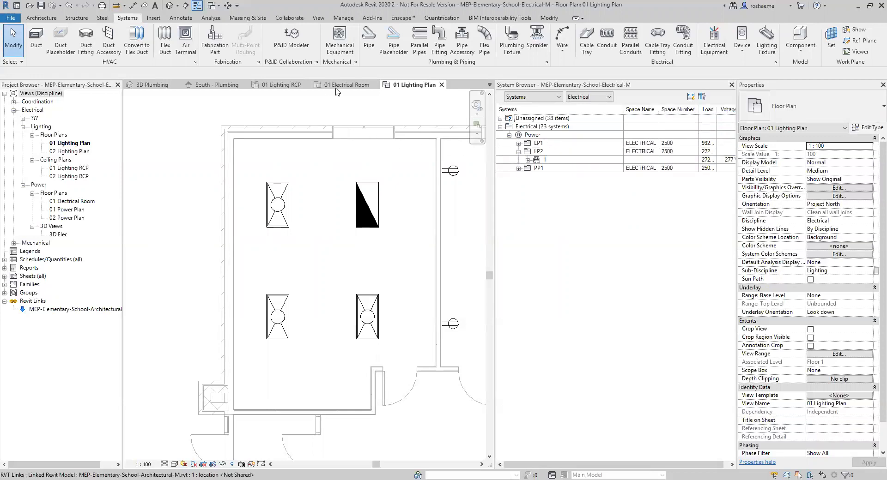
Select circuit 1 under LP2 and check its troffers in the 01 Lighting Plan.
left_click(336, 88)
scroll(312, 358, "up", 5)
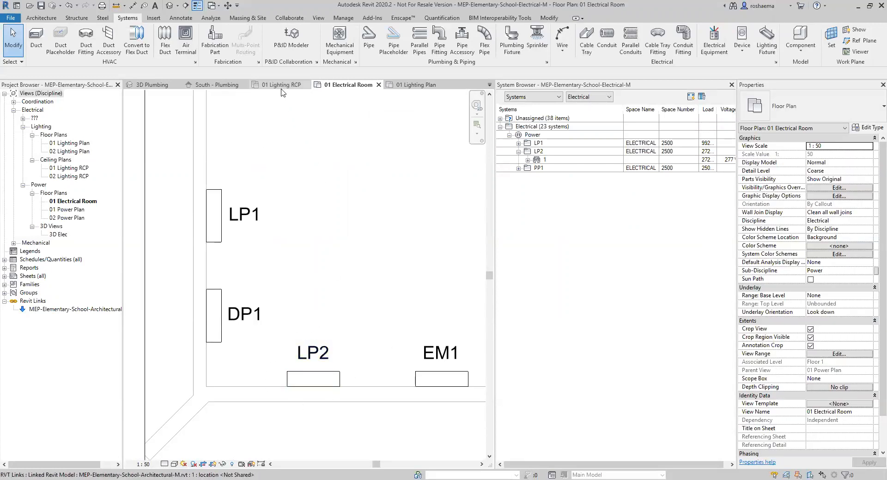
left_click(413, 86)
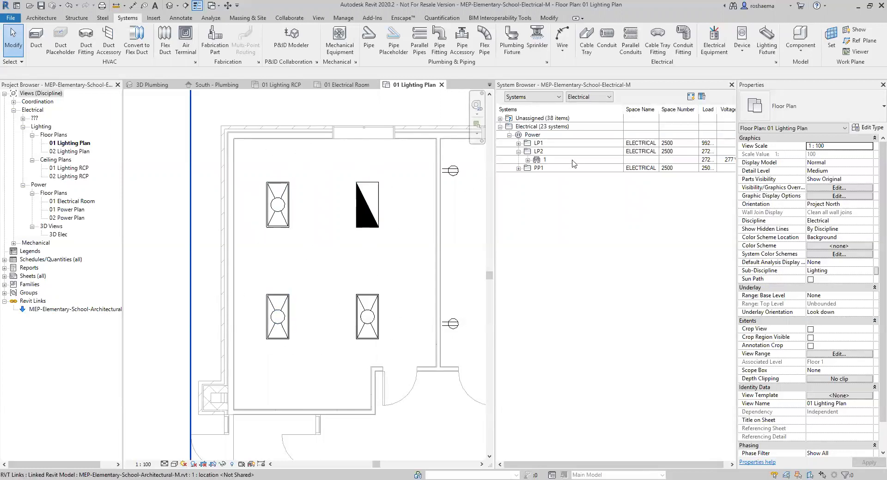
left_click(540, 152)
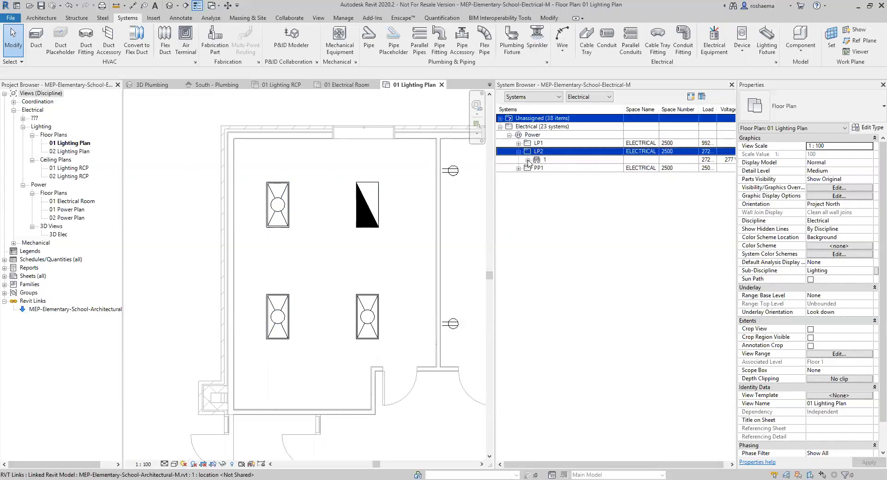
left_click(528, 160)
left_click(538, 160)
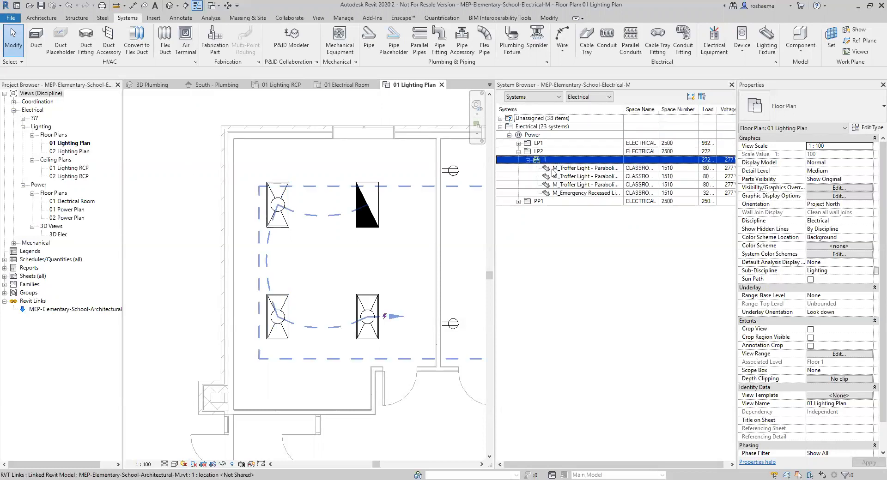
left_click(571, 177)
left_click(573, 185, "ctrl")
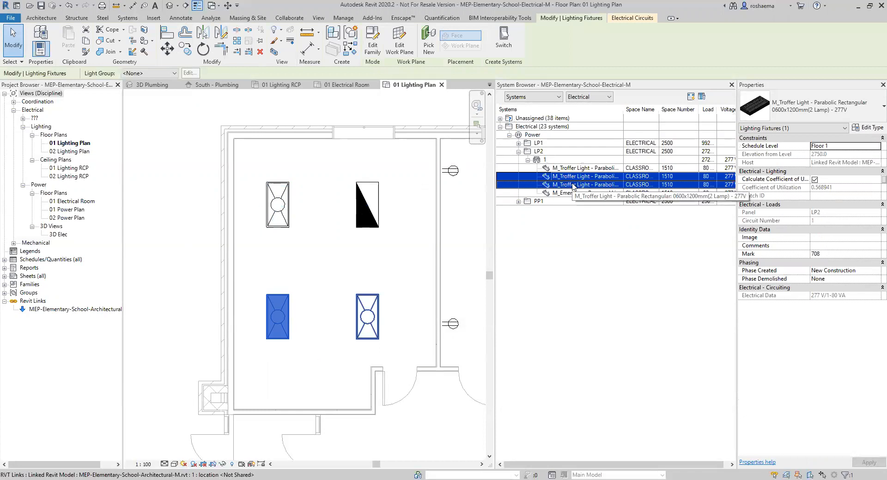
left_click(573, 168)
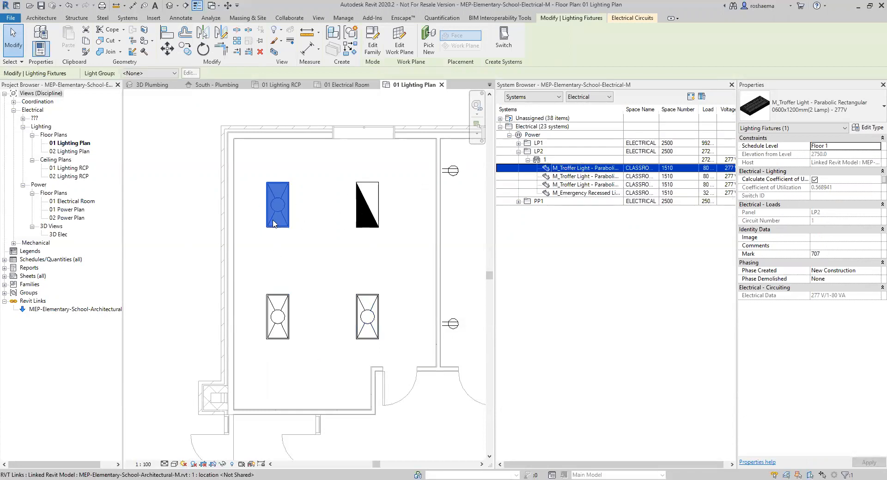
left_click(540, 160)
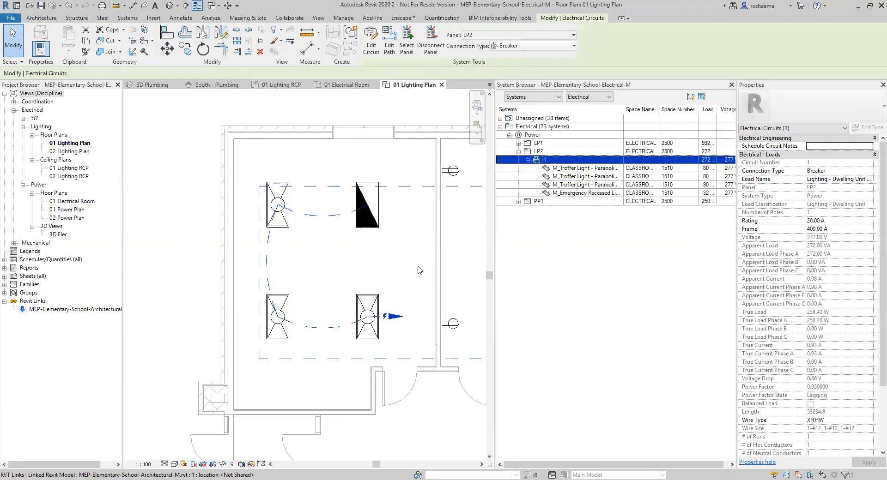
Pan the lighting plan over to the LP2 panel in the electrical room.
scroll(417, 271, "down", 2)
middle_click_drag(416, 271, 330, 261)
mouse_move(413, 303)
middle_mouse_down()
mouse_move(104, 304)
mouse_move(185, 291)
middle_mouse_up()
mouse_move(396, 306)
middle_mouse_down()
mouse_move(226, 290)
mouse_move(111, 298)
middle_mouse_up()
middle_click_drag(427, 284, 143, 293)
middle_click_drag(343, 292, 386, 284)
scroll(339, 290, "up", 1)
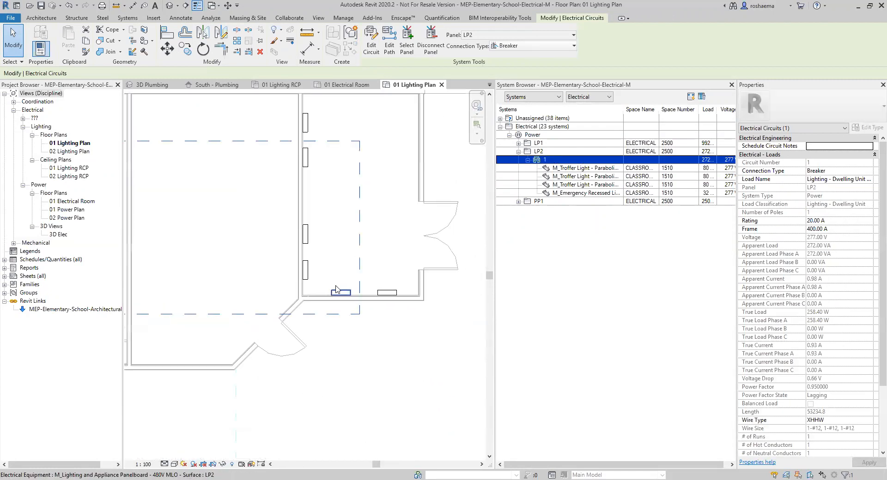
scroll(337, 289, "up", 1)
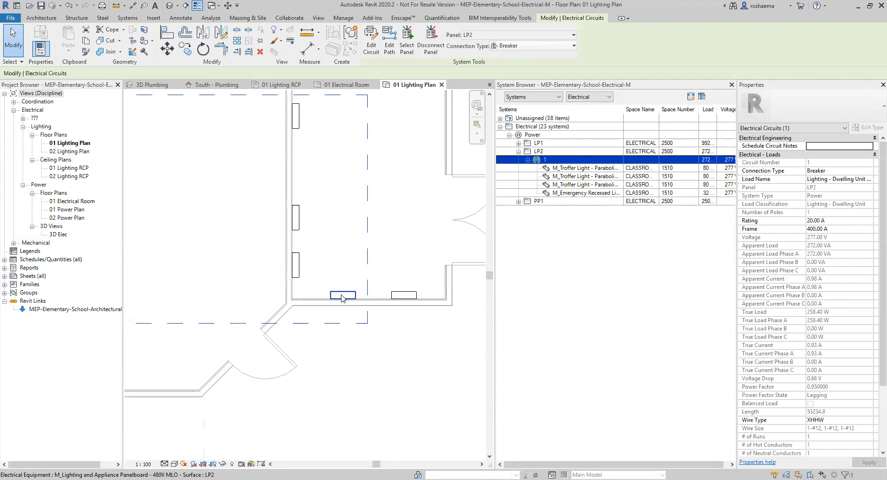
scroll(341, 299, "down", 3)
Pan back to the leftmost classroom and reselect circuit 1 to highlight its wiring.
mouse_move(277, 301)
middle_mouse_down()
mouse_move(453, 301)
mouse_move(411, 298)
middle_mouse_up()
middle_click_drag(208, 299, 409, 285)
middle_click_drag(215, 278, 324, 279)
middle_click_drag(418, 271, 328, 277)
scroll(316, 281, "up", 6)
left_click(539, 160)
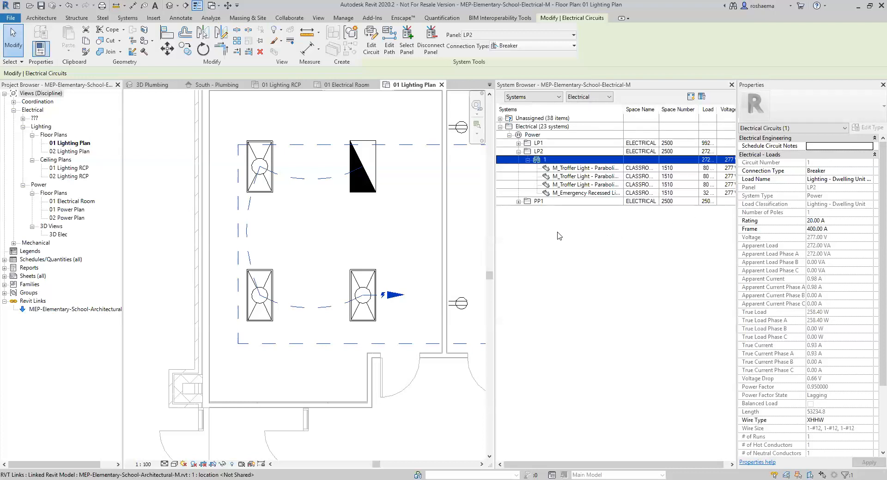
Switch to the 01 Lighting RCP ceiling plan and inspect circuit 1's emergency recessed light.
left_click(360, 86)
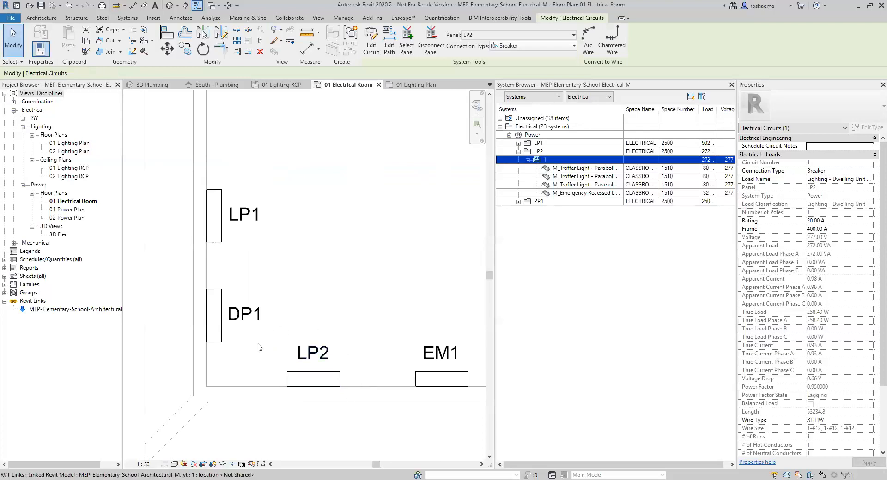
left_click(289, 86)
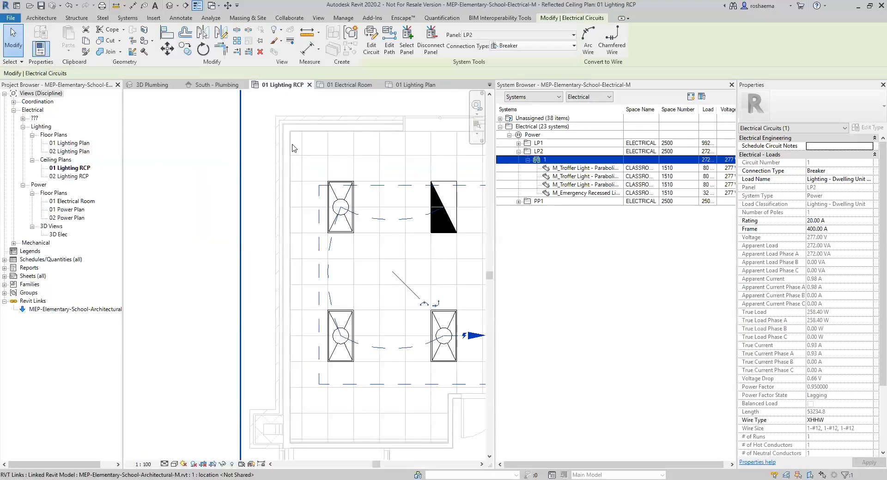
middle_click_drag(406, 297, 340, 284)
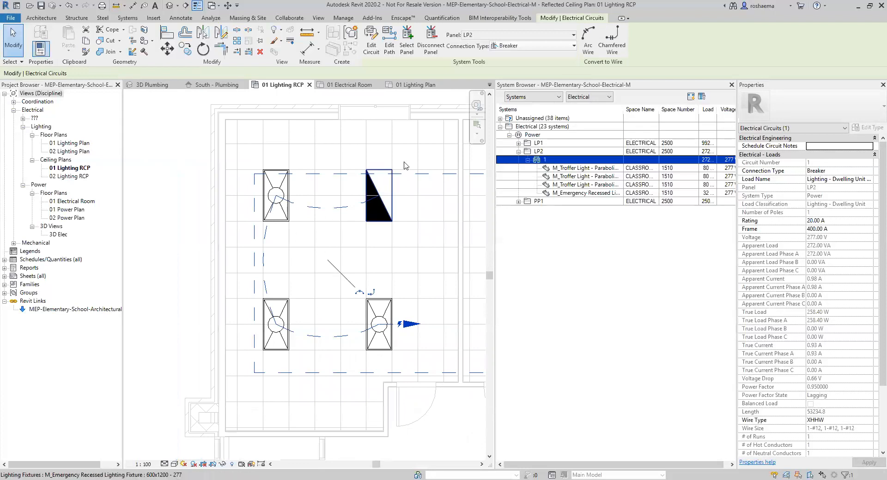
left_click(571, 194)
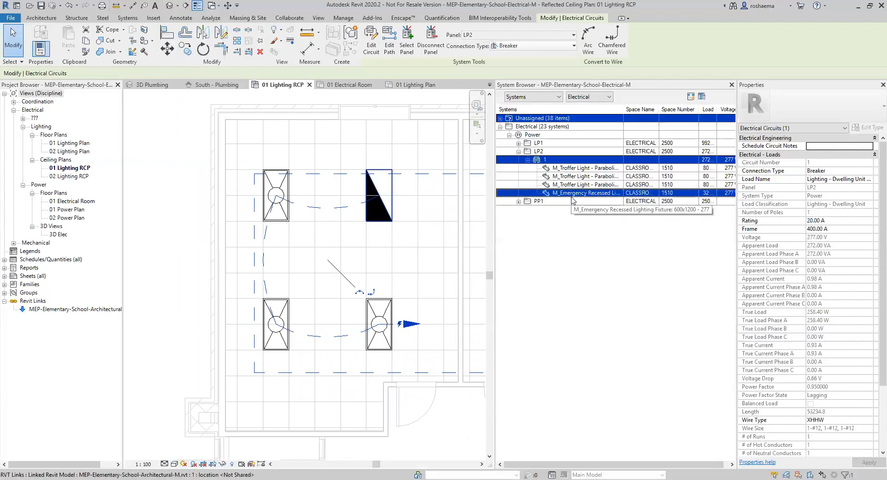
left_click(573, 201)
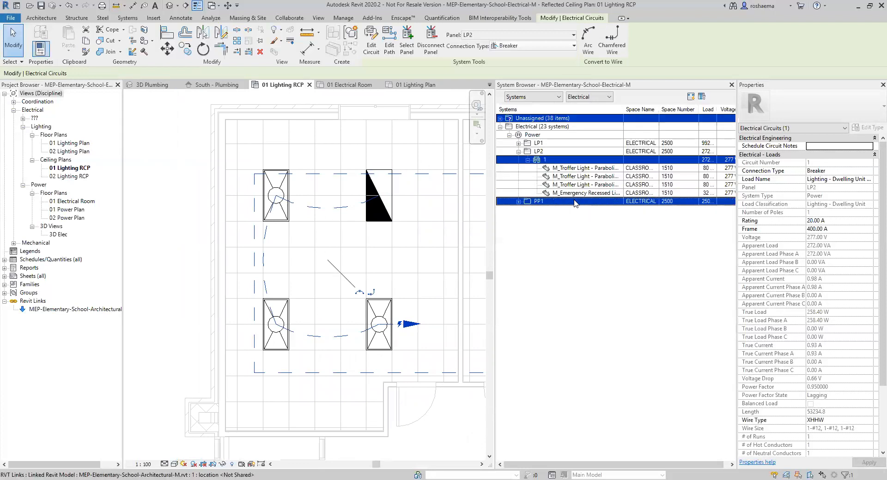
left_click(556, 163)
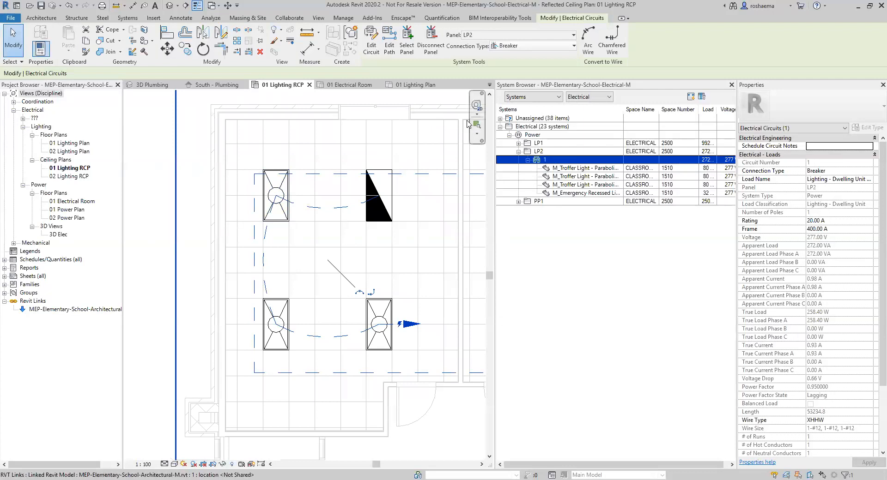
Select panel LP2 and circuit 1's first troffer, then zoom out and clear the selection.
left_click(549, 153)
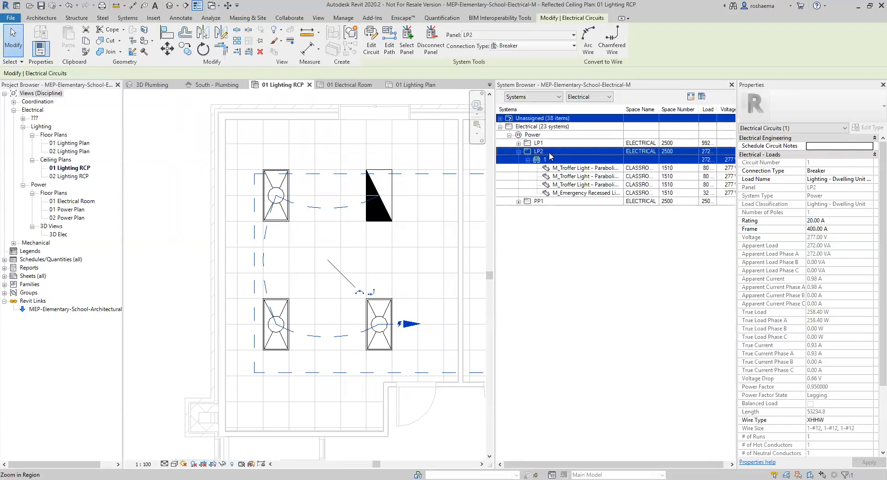
left_click(549, 169)
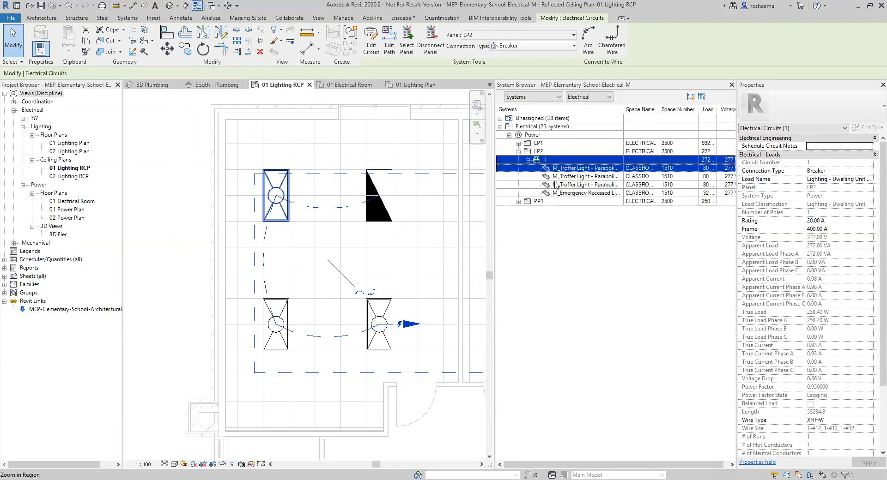
scroll(319, 302, "down", 5)
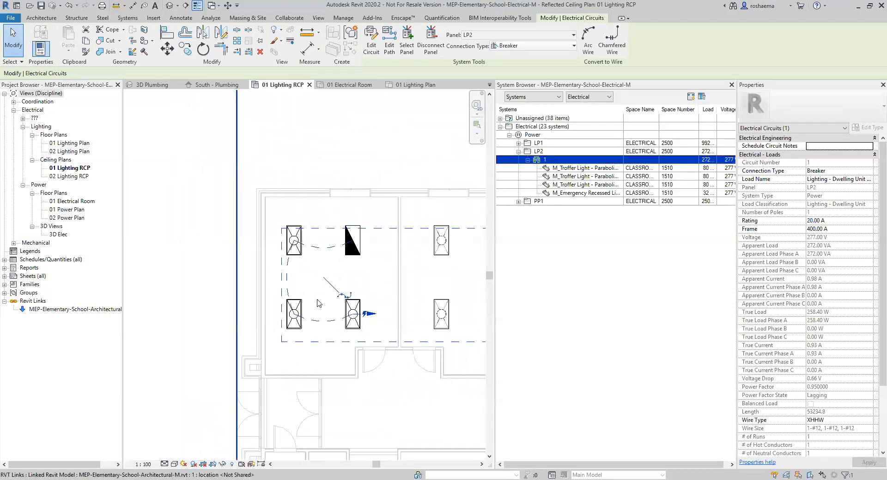
scroll(342, 287, "down", 3)
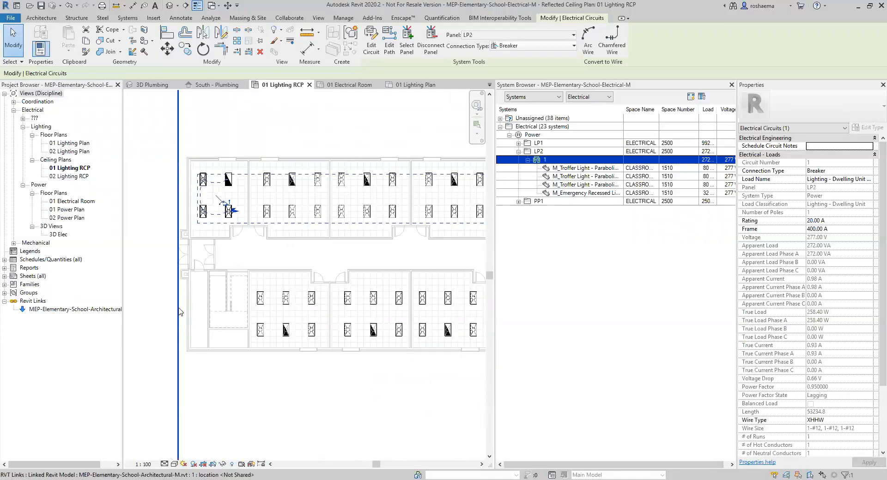
key("Escape")
middle_click_drag(221, 368, 157, 373)
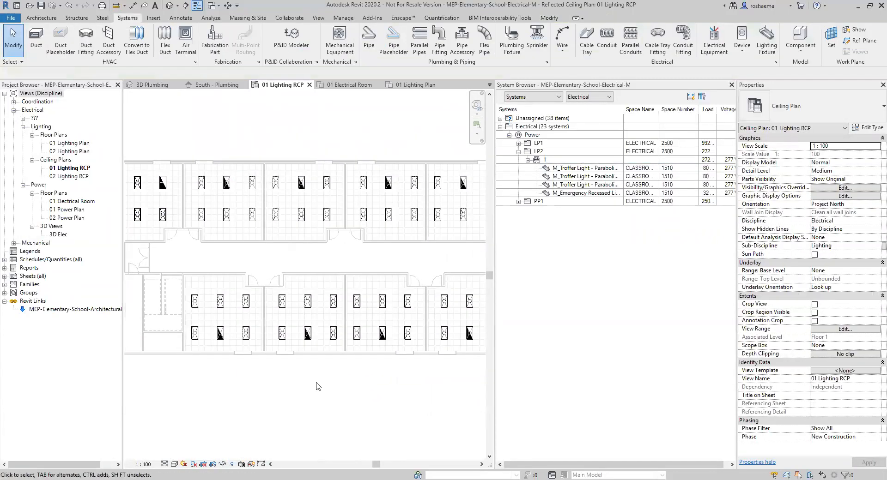
middle_click_drag(319, 387, 301, 384)
Select a lower-classroom troffer and expand panel LP1's circuit 8 in the System Browser.
left_click(364, 301)
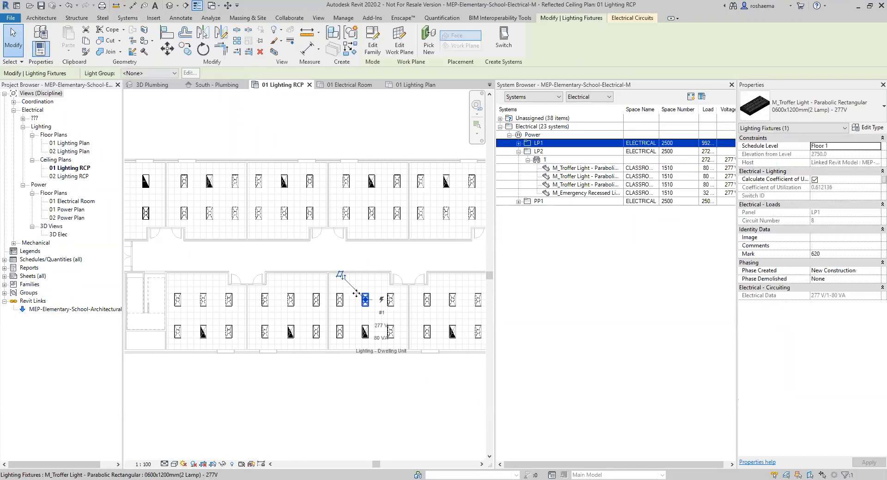
scroll(365, 301, "up", 1)
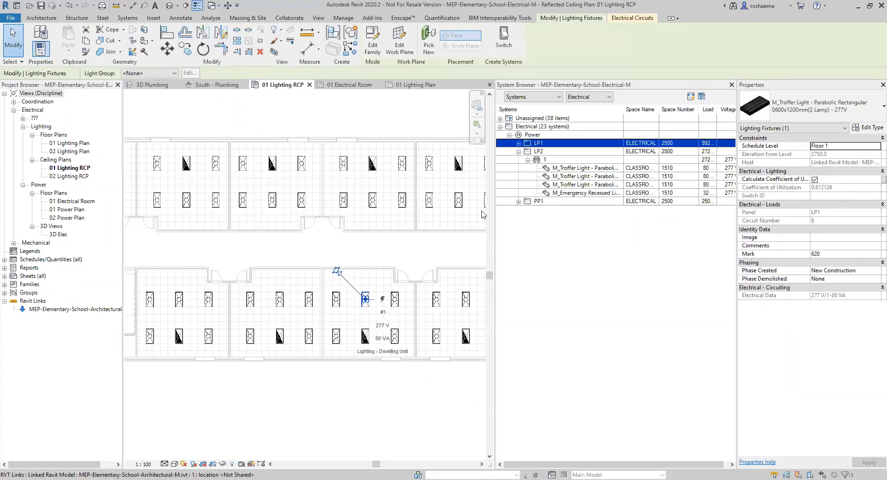
left_click(519, 144)
left_click(518, 143)
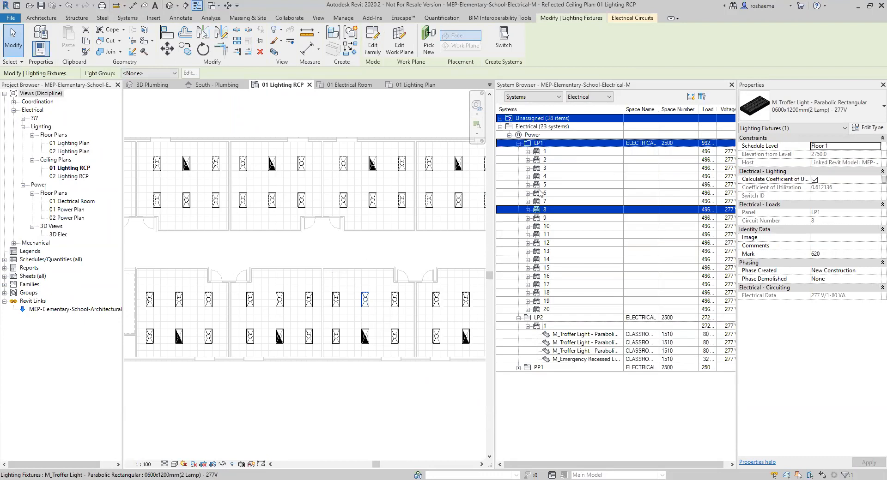
left_click(528, 210)
left_click(528, 210)
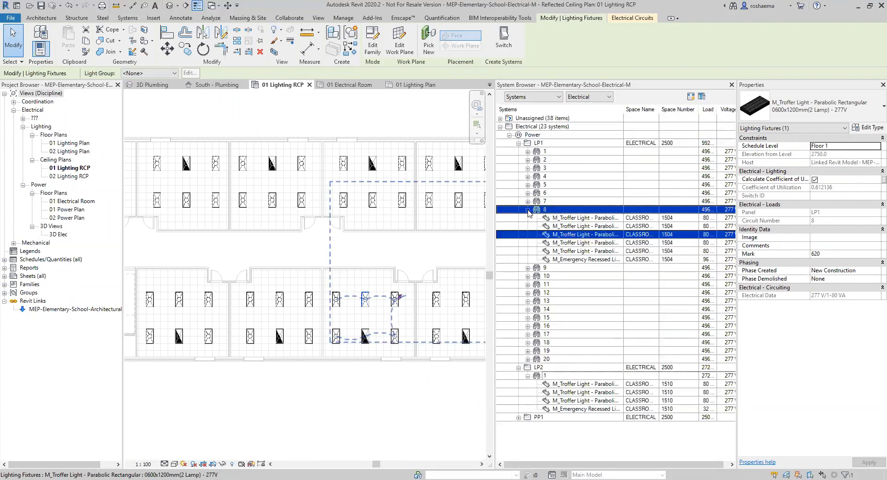
left_click(540, 146)
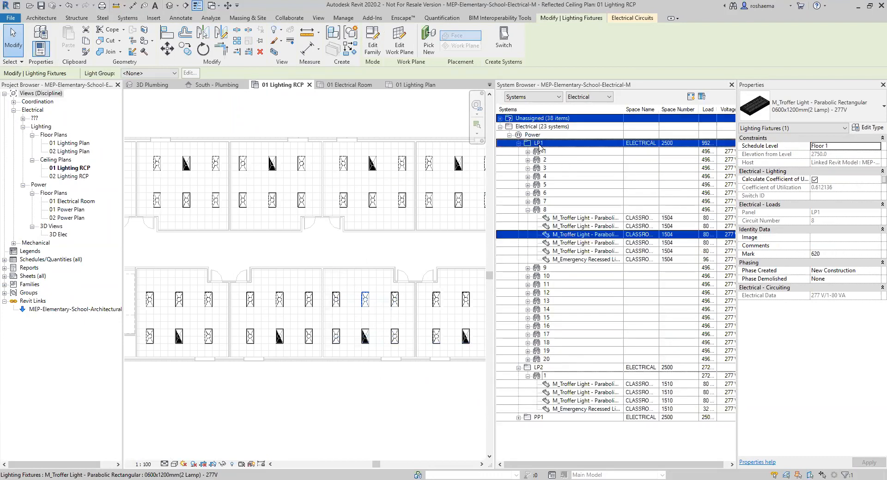
Close the System Browser and zoom the ceiling plan.
scroll(423, 272, "down", 2)
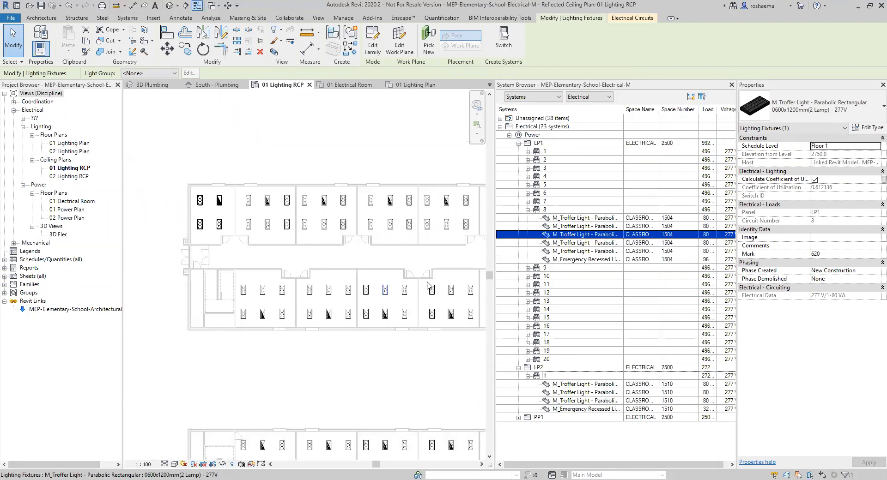
middle_click_drag(320, 147, 321, 172)
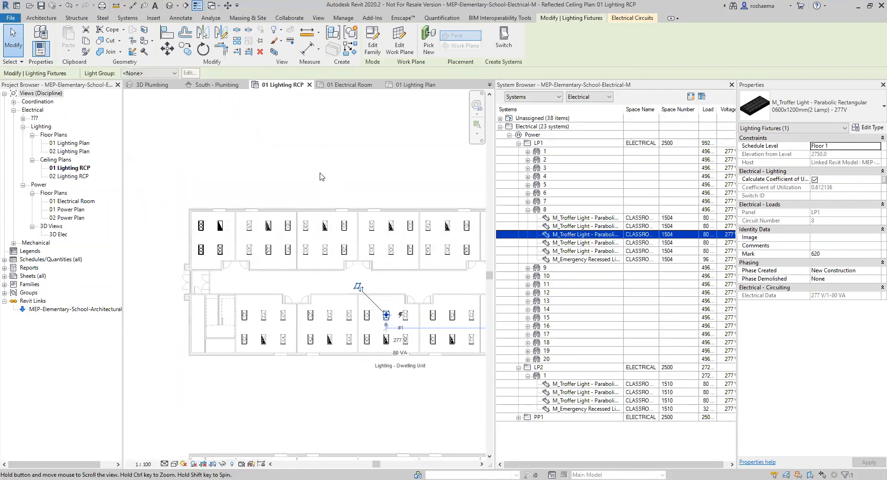
scroll(433, 148, "up", 1)
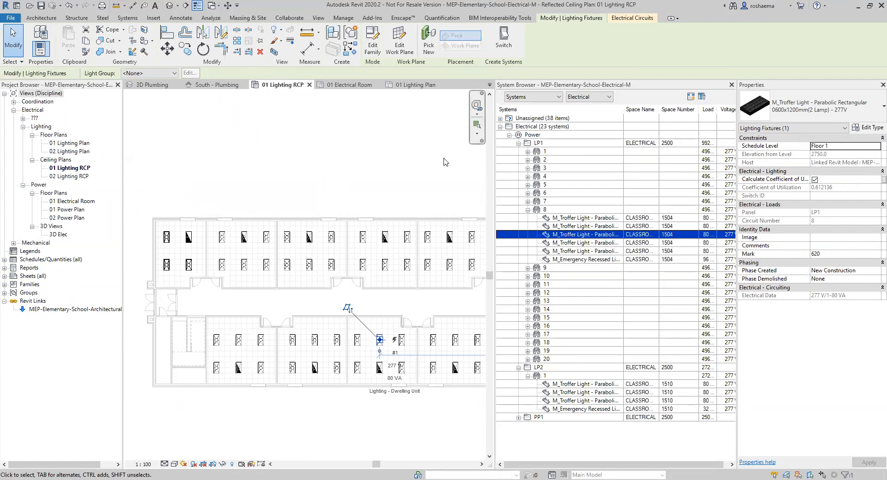
left_click(731, 85)
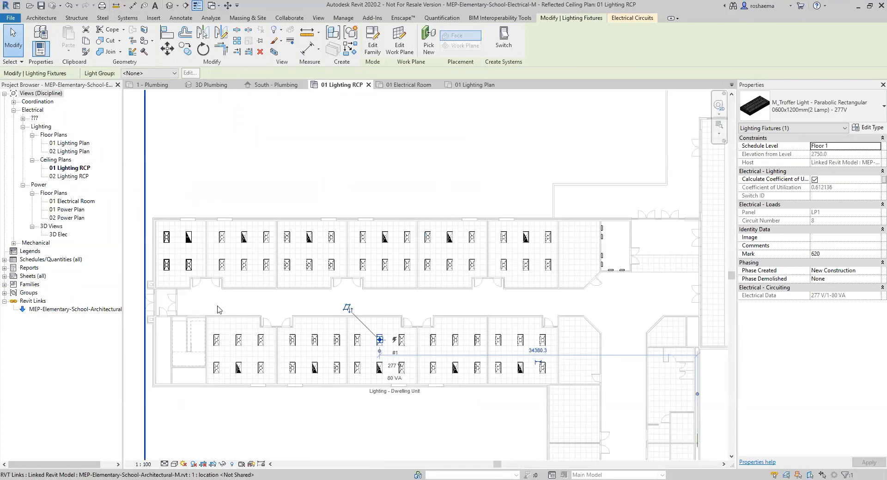
scroll(267, 287, "up", 3)
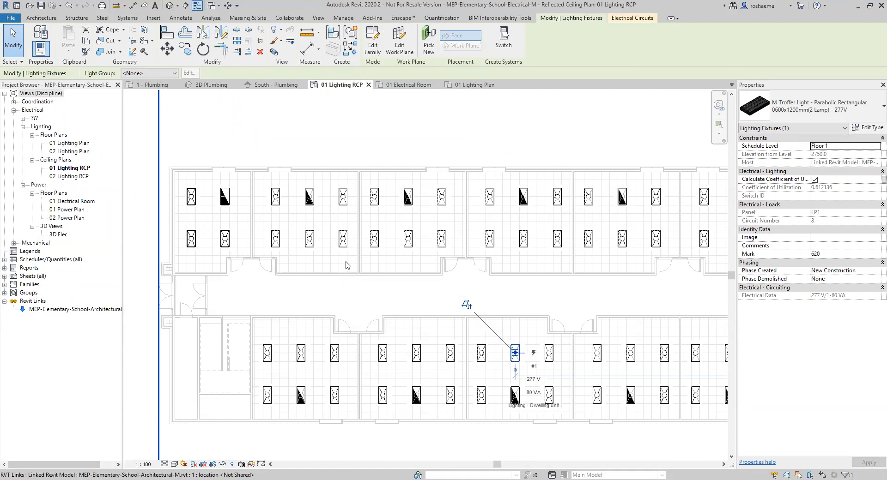
scroll(367, 145, "up", 1)
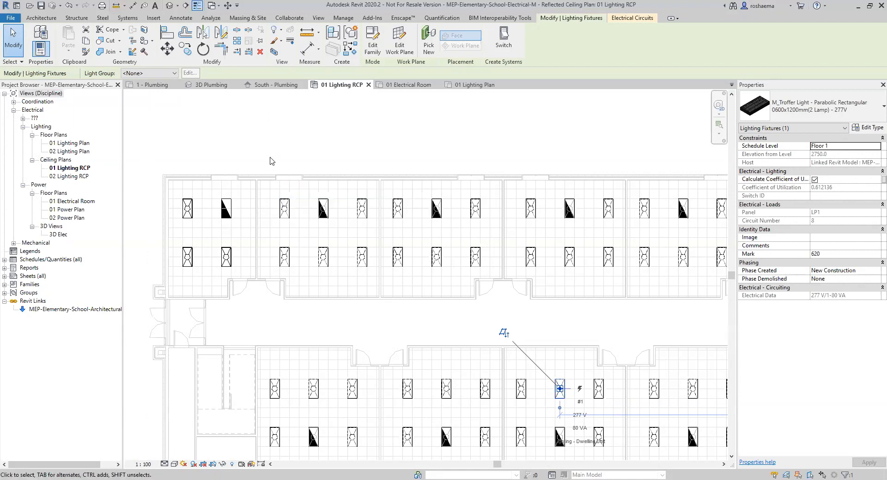
Go through the South - Plumbing and 3D Plumbing views to the 1 - Plumbing floor plan.
left_click(285, 87)
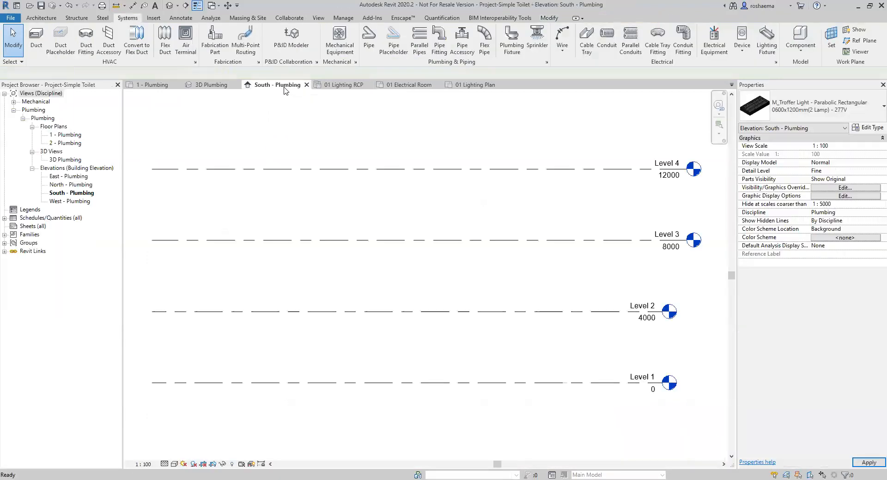
left_click(212, 86)
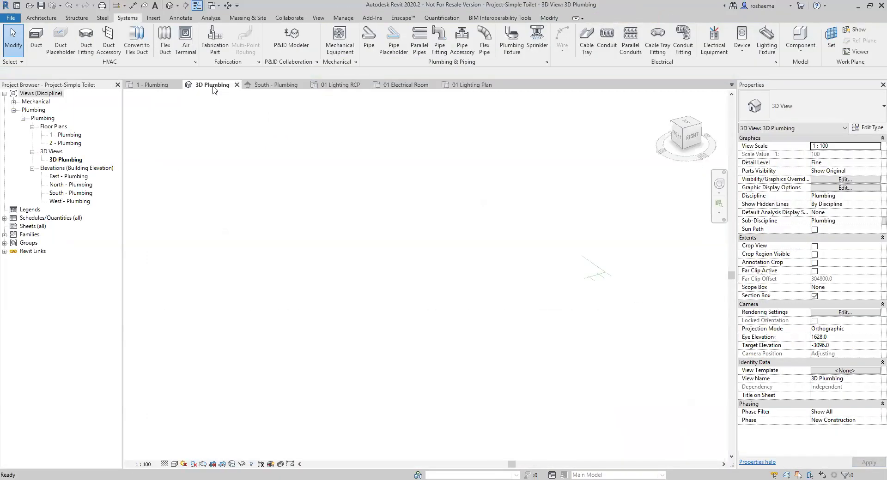
left_click(150, 86)
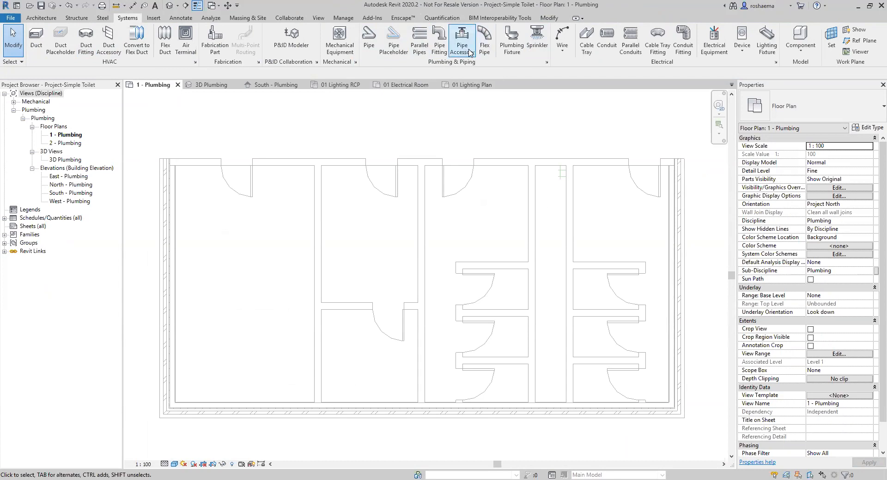
Place four M_Water Closet - Flush Valve - Wall Mounted toilets: lower-left room and three stalls.
left_click(513, 46)
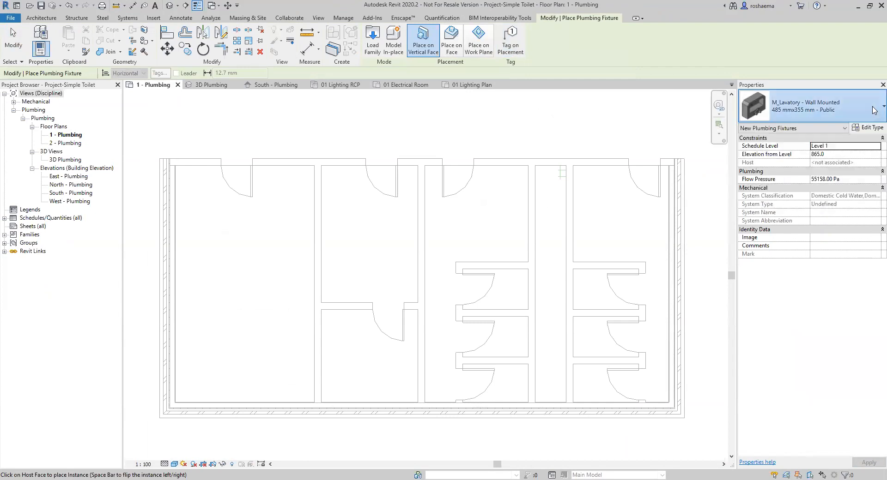
left_click(874, 110)
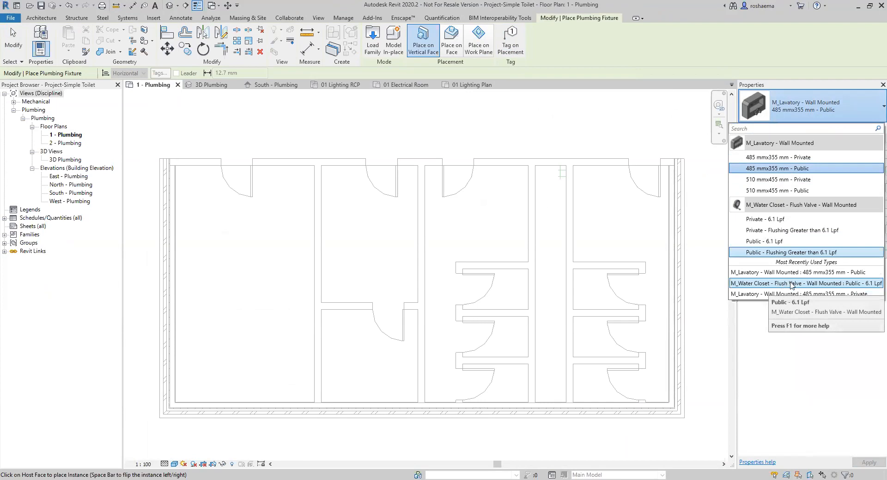
left_click(819, 284)
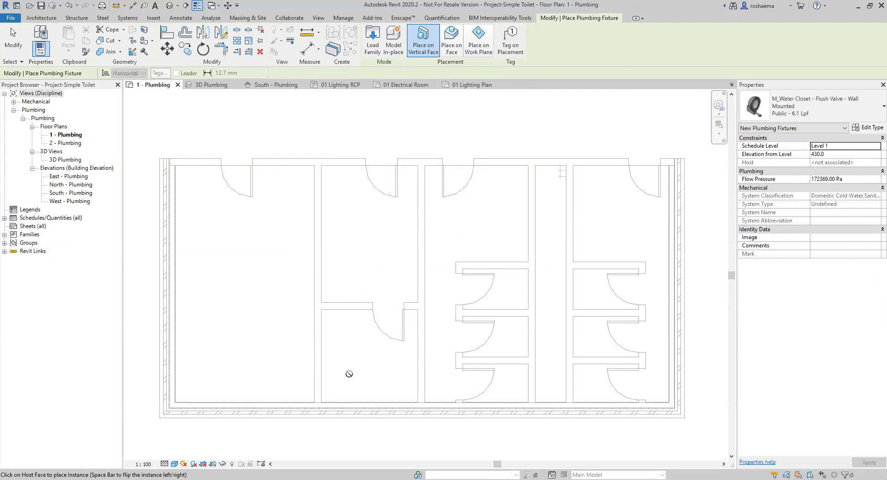
left_click(323, 372)
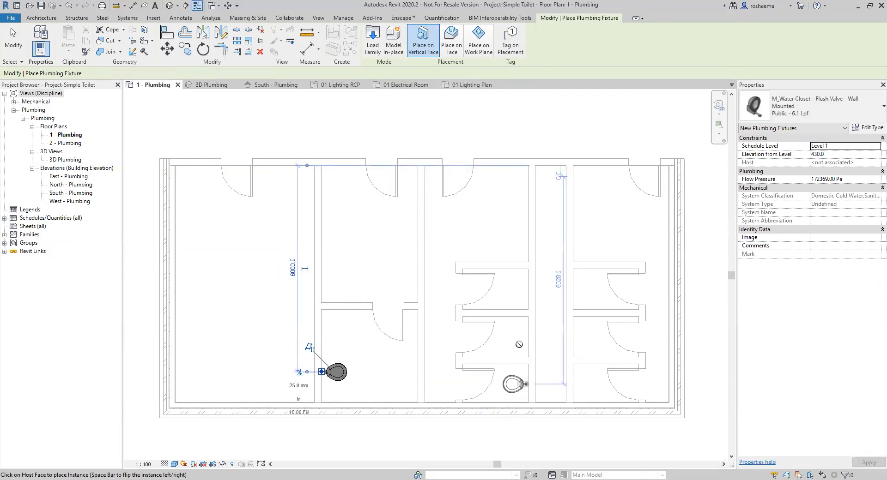
left_click(524, 383)
left_click(525, 336)
left_click(525, 292)
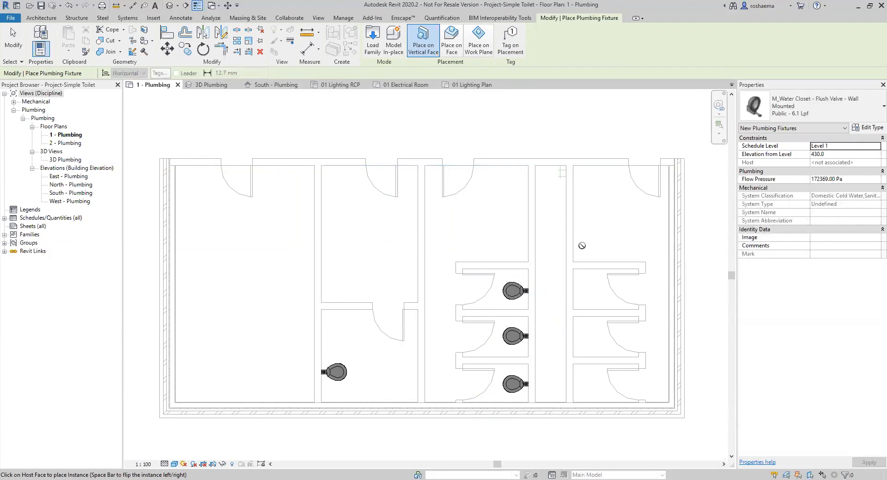
key("Escape")
left_click(512, 47)
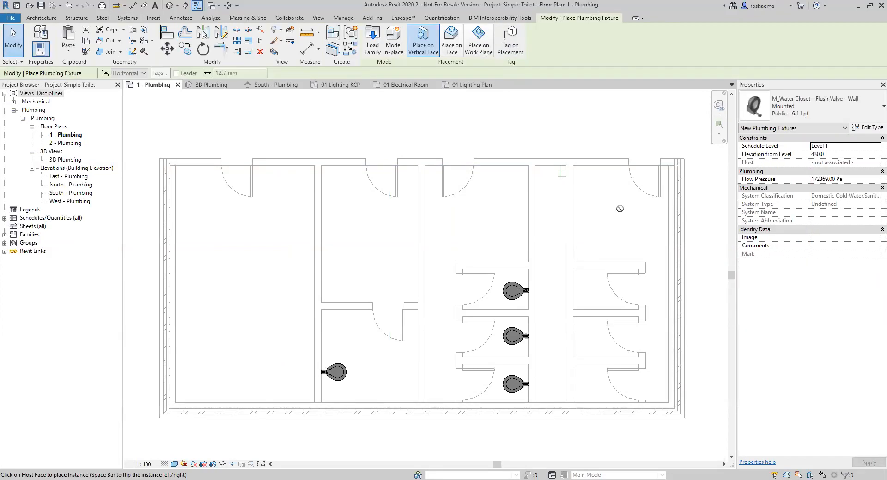
Place three M_Lavatory - Wall Mounted 485 mmx355 mm - Public basins on the lower-left and central walls.
left_click(803, 106)
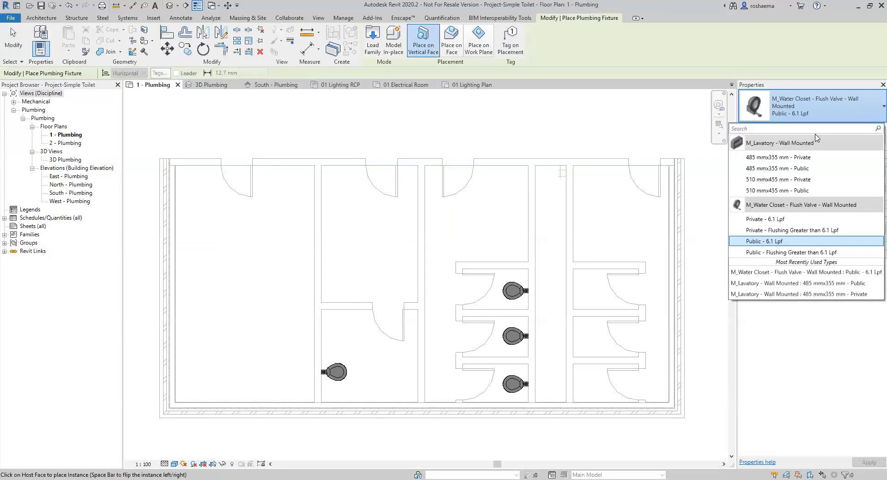
left_click(784, 285)
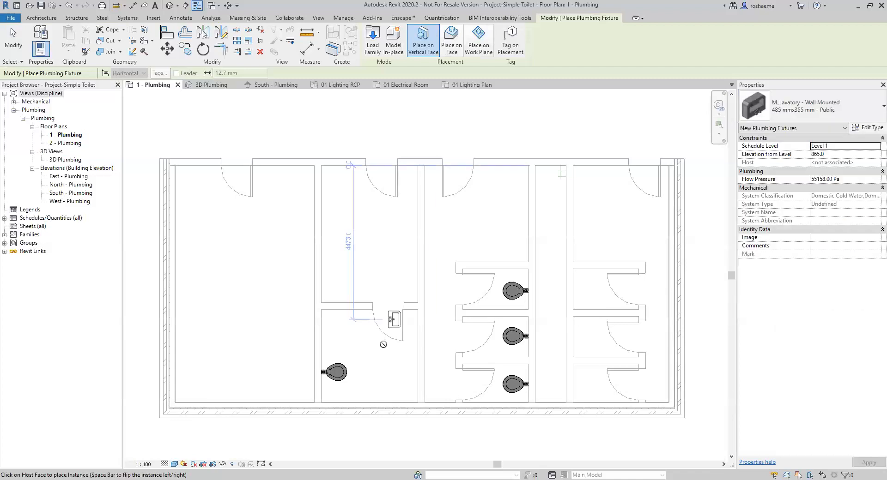
left_click(416, 351)
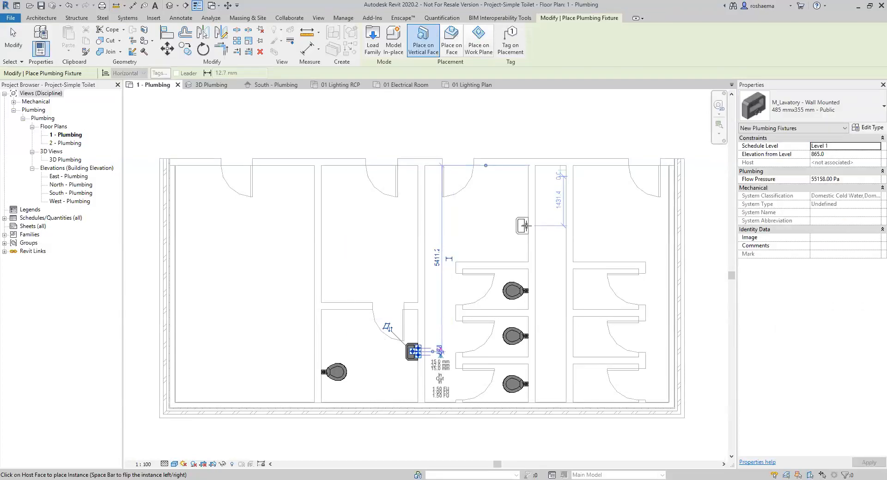
left_click(525, 225)
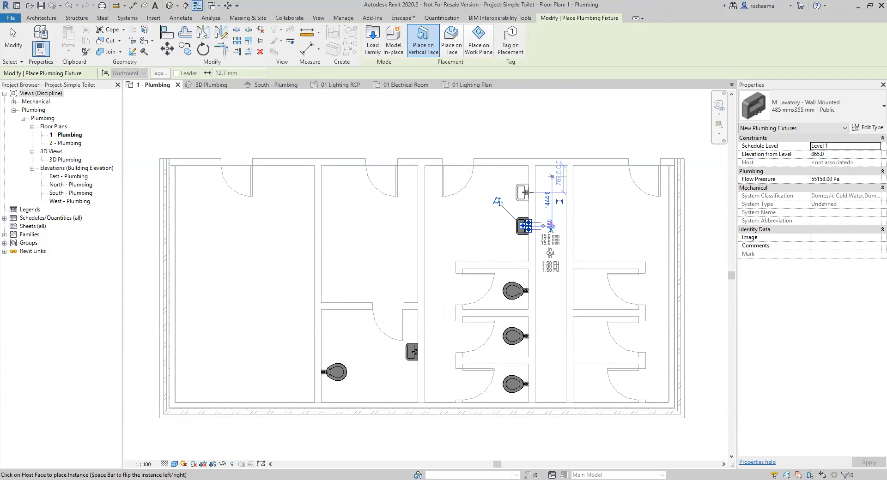
left_click(526, 192)
key("Escape")
key("Escape")
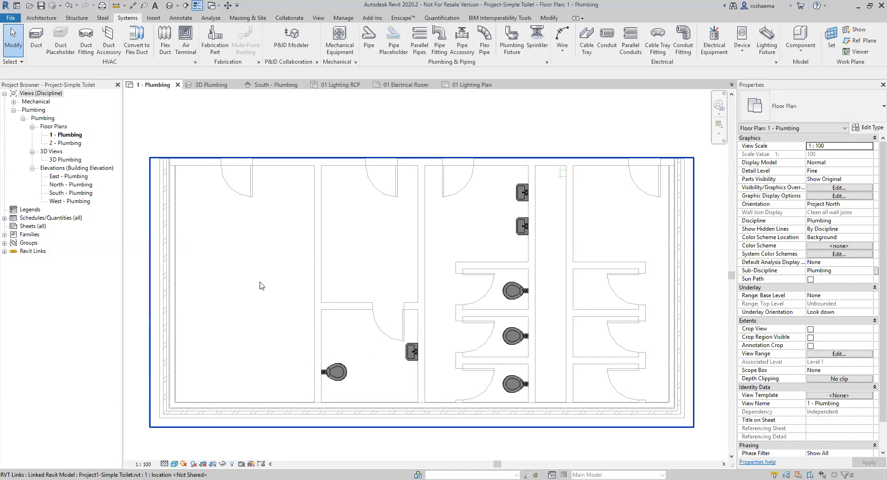
left_click(214, 87)
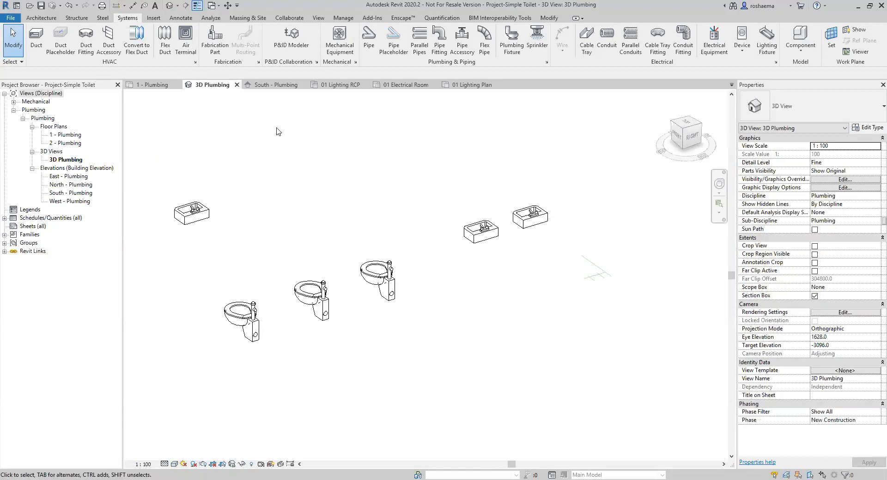
left_click(153, 87)
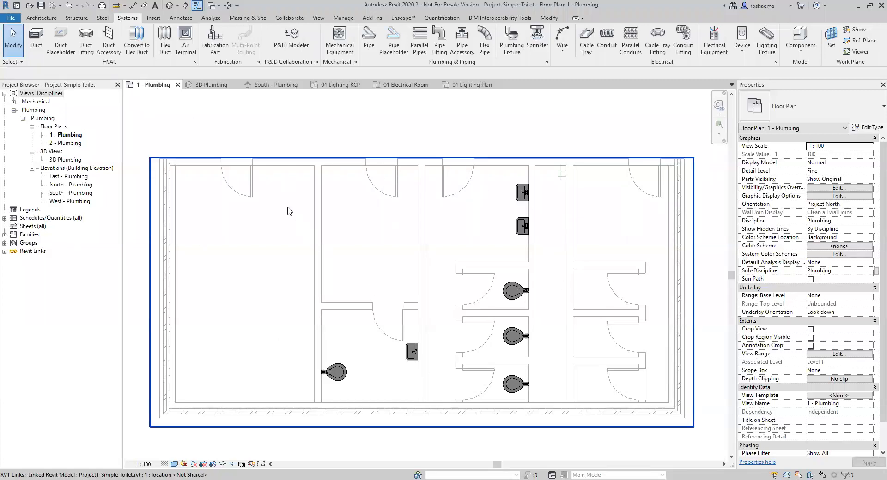
left_click(212, 86)
middle_click_drag(272, 306, 279, 152, "shift")
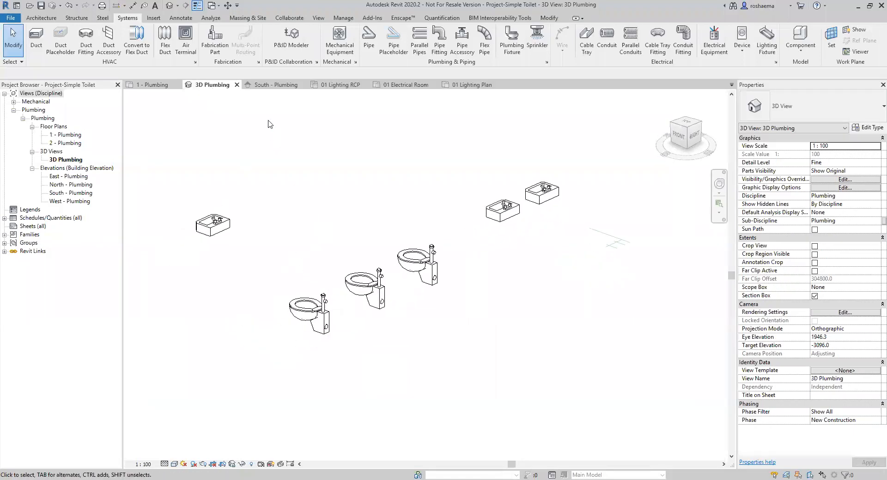
left_click(273, 85)
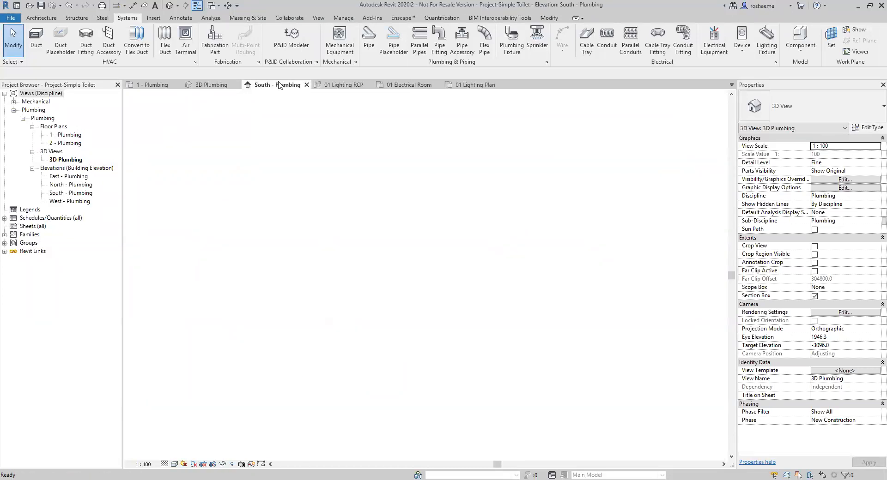
scroll(508, 374, "up", 4)
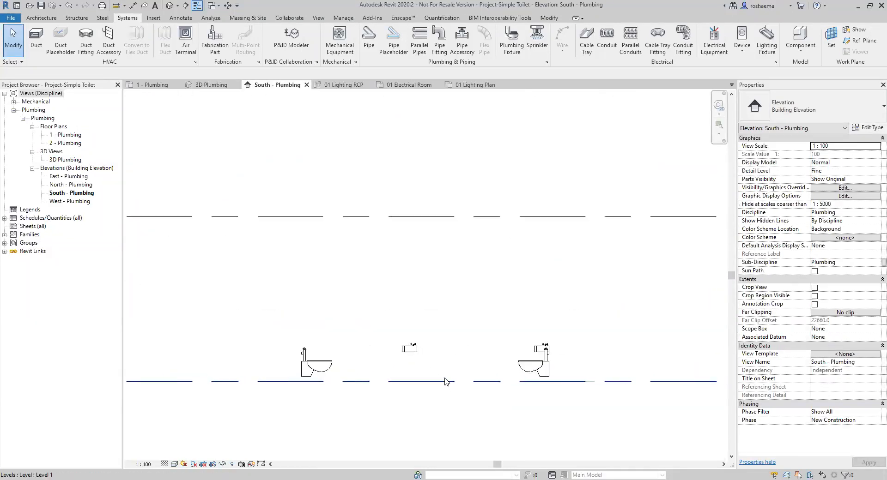
left_click(154, 85)
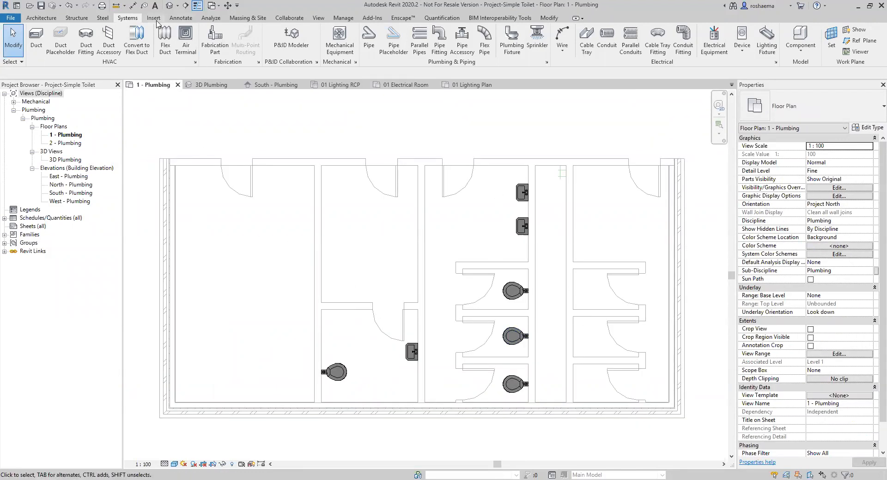
Align the bottom, middle and top stall water closets to their reference lines.
left_click(548, 18)
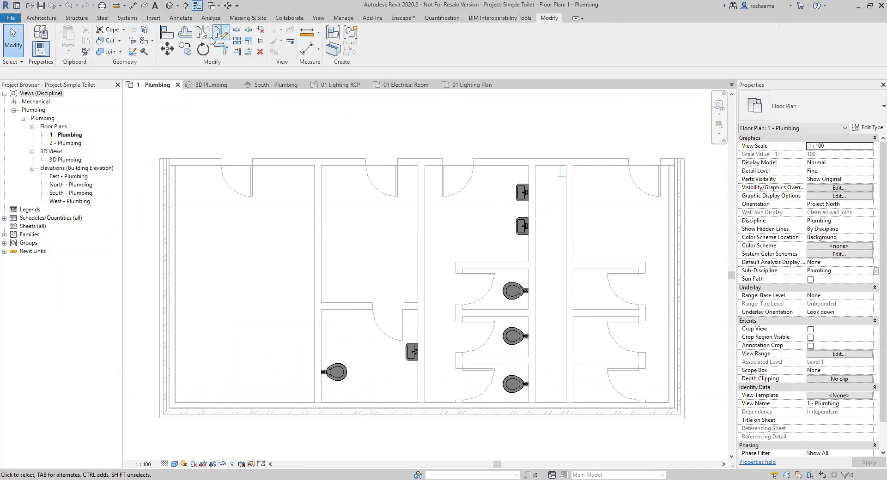
left_click(168, 36)
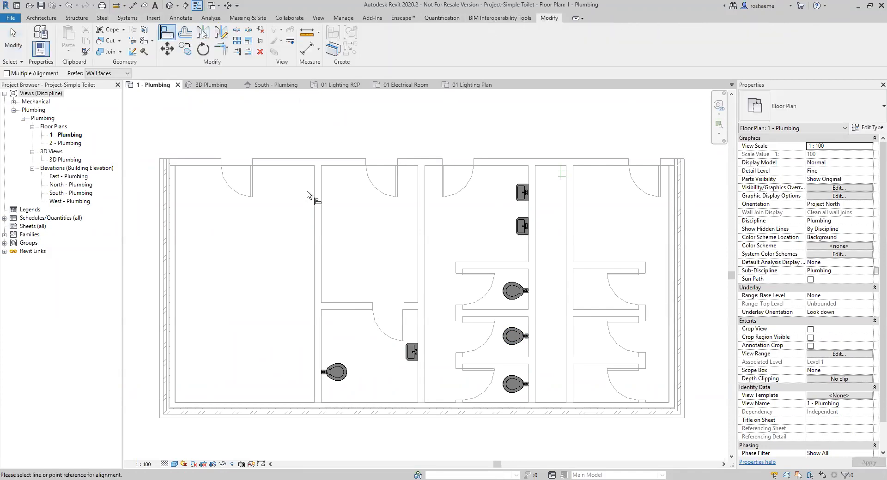
left_click(478, 390)
scroll(477, 388, "up", 3)
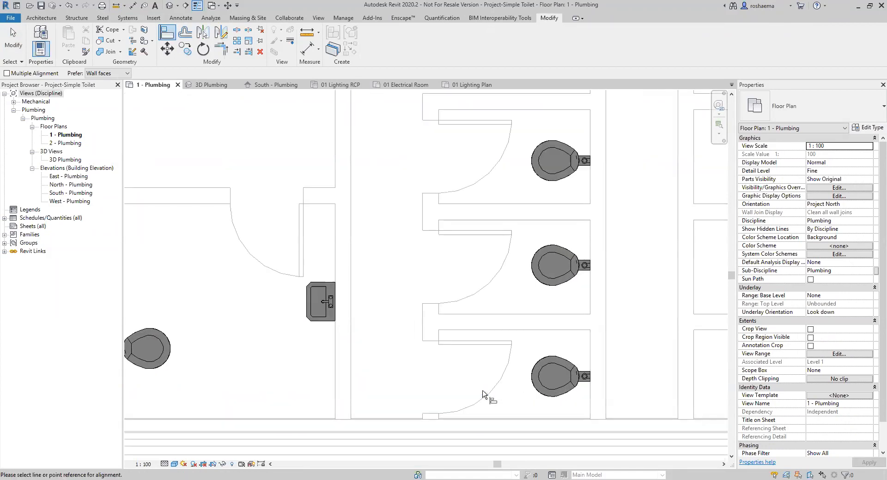
left_click(551, 378)
left_click(467, 270)
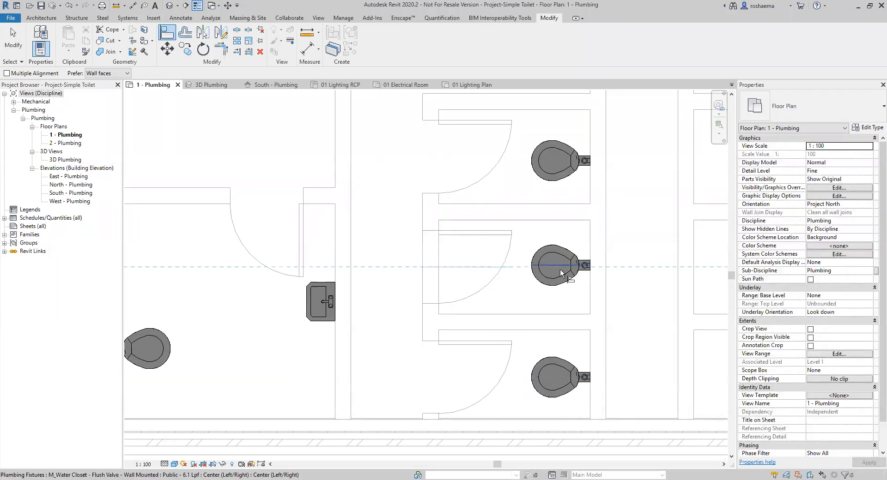
left_click(564, 259)
left_click(471, 160)
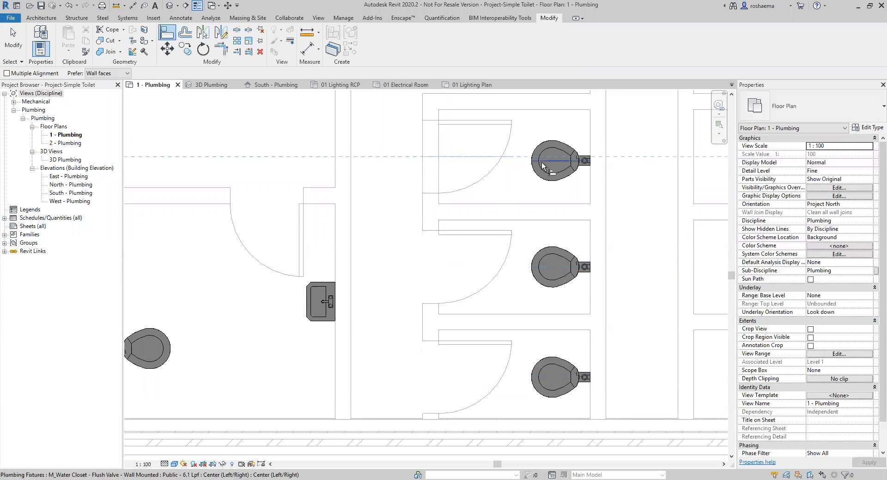
left_click(550, 159)
scroll(517, 240, "down", 2)
key("Escape")
key("Escape")
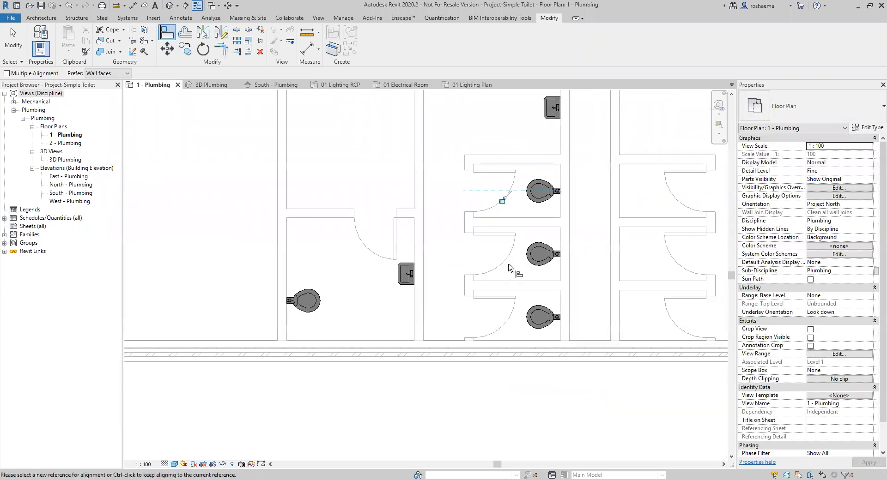
scroll(507, 276, "down", 2)
middle_click_drag(445, 307, 423, 355)
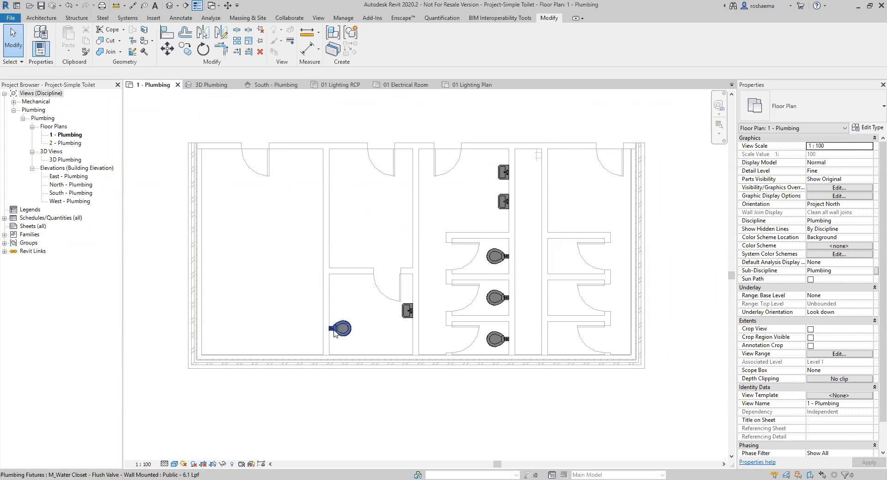
Select the lower-left water closet and view it close up in the South - Plumbing elevation.
scroll(338, 336, "up", 5)
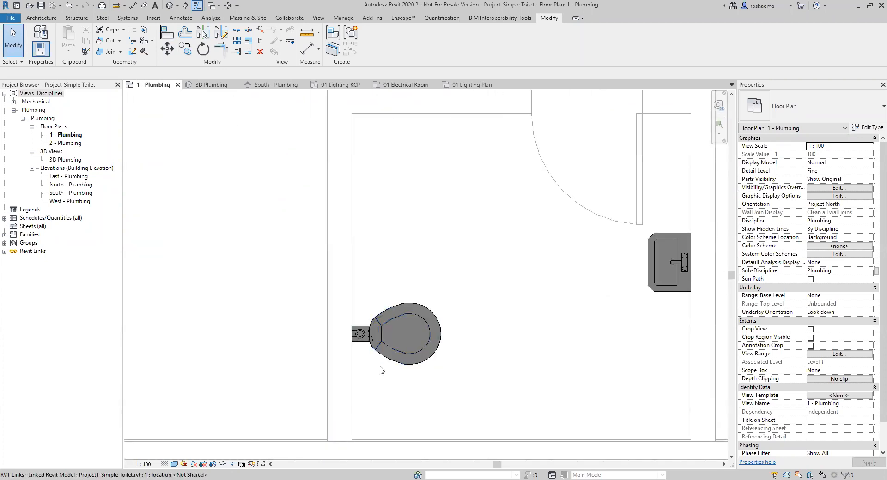
left_click(392, 355)
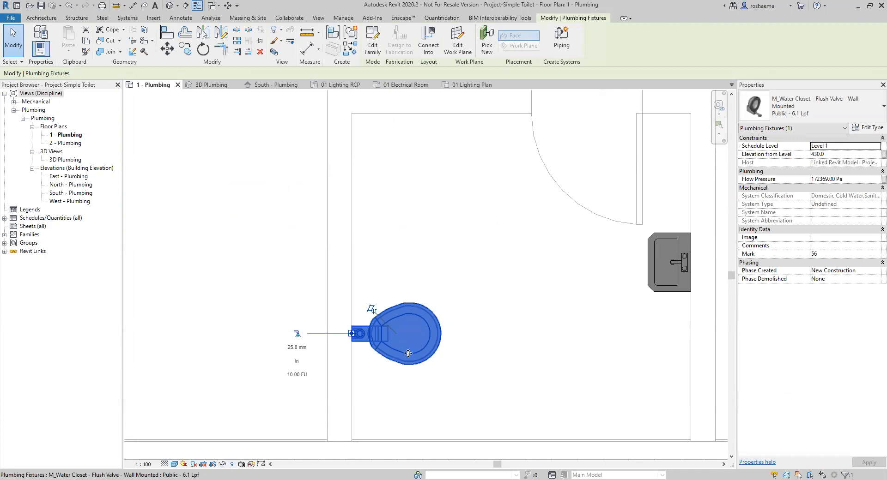
left_click_drag(351, 338, 352, 339)
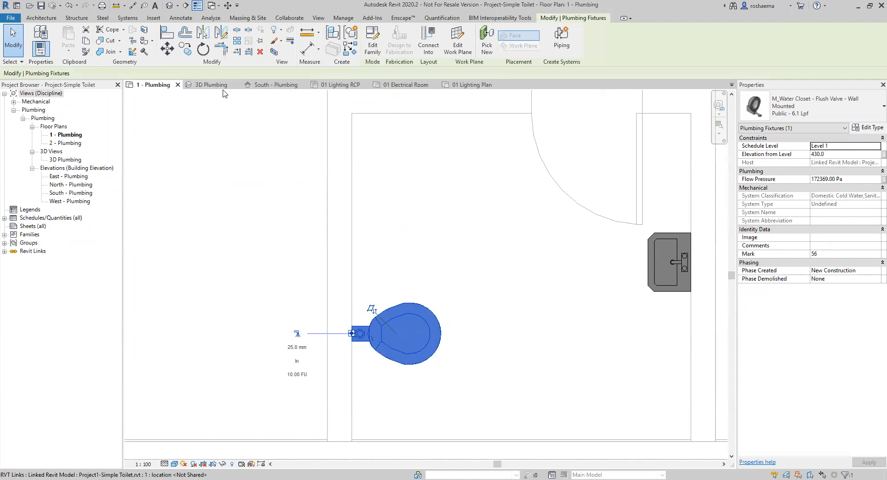
left_click(276, 86)
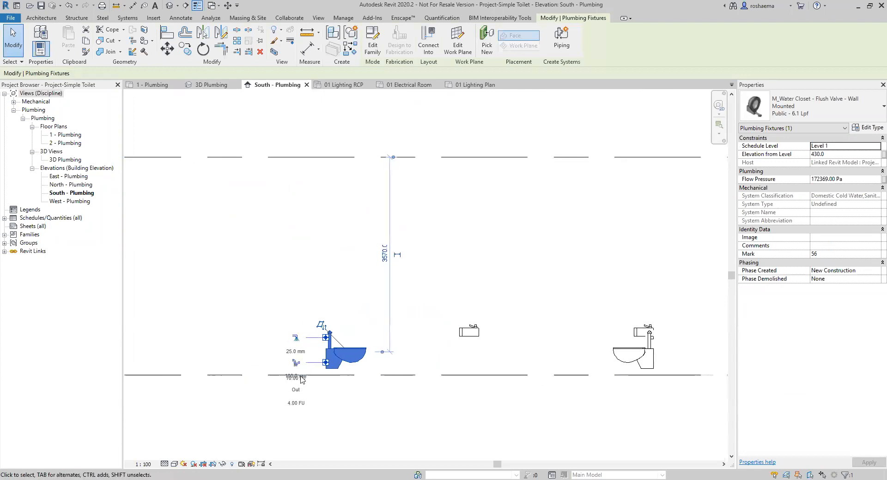
scroll(309, 379, "up", 5)
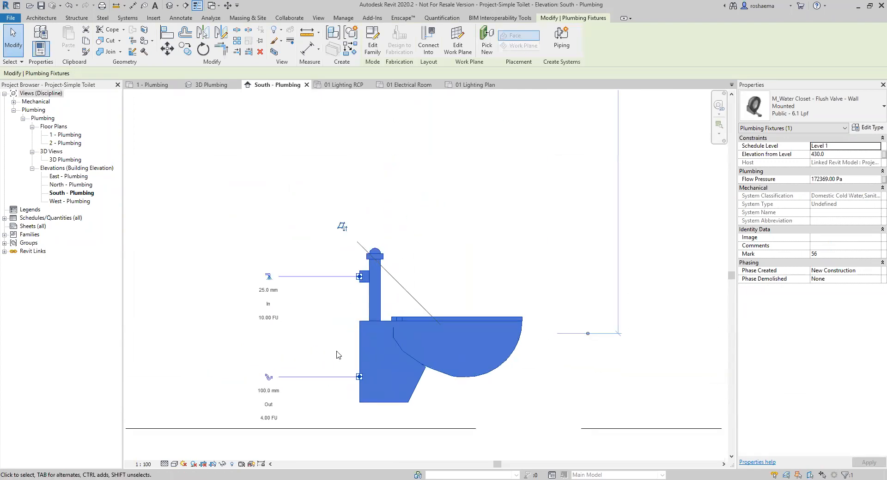
middle_click_drag(347, 343, 351, 325)
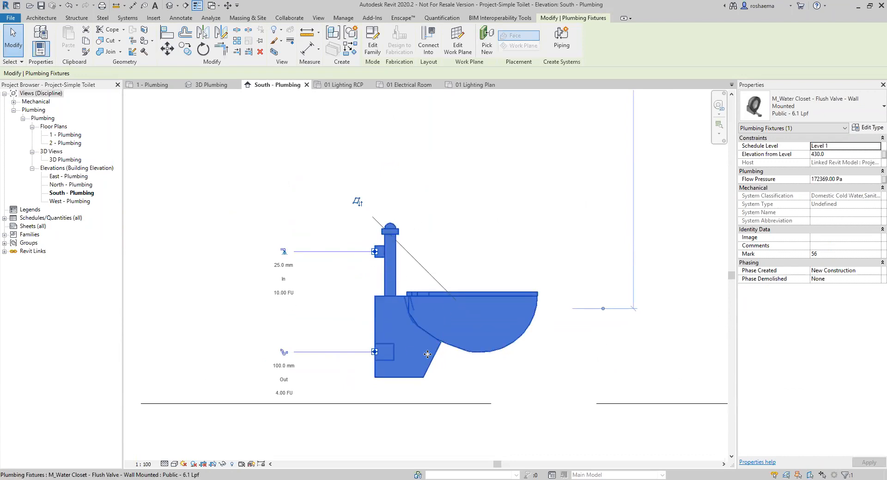
left_click(123, 19)
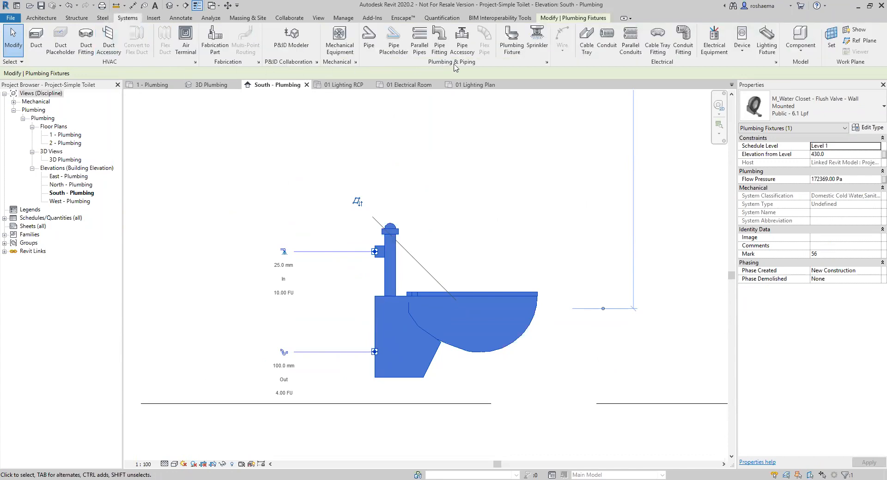
Start a pipe from the water closet's connector, then cancel it so none is added.
left_click(368, 46)
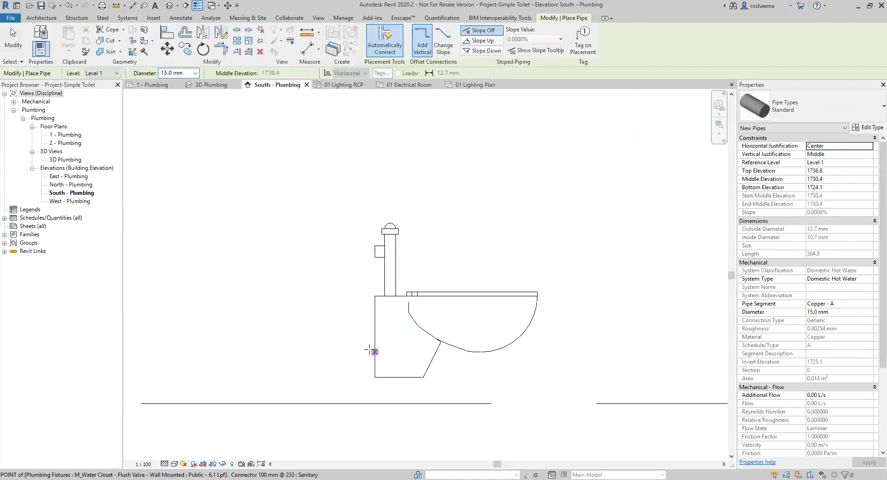
scroll(390, 354, "up", 3)
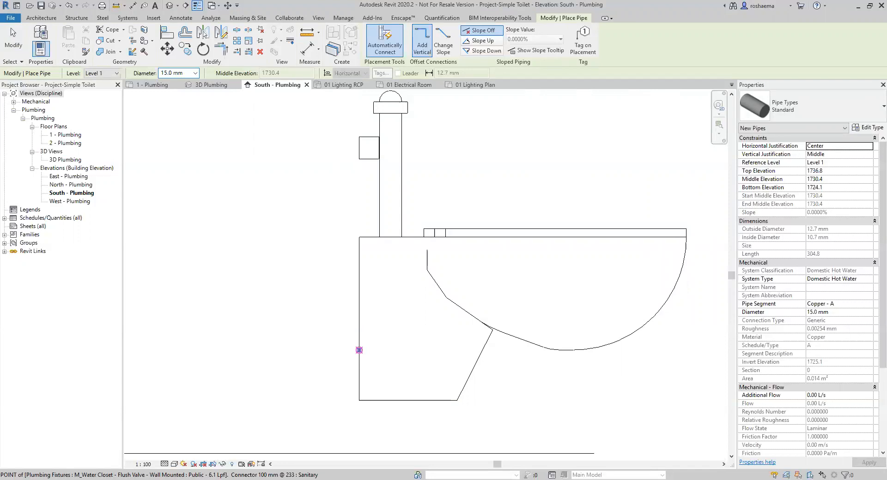
left_click(359, 350)
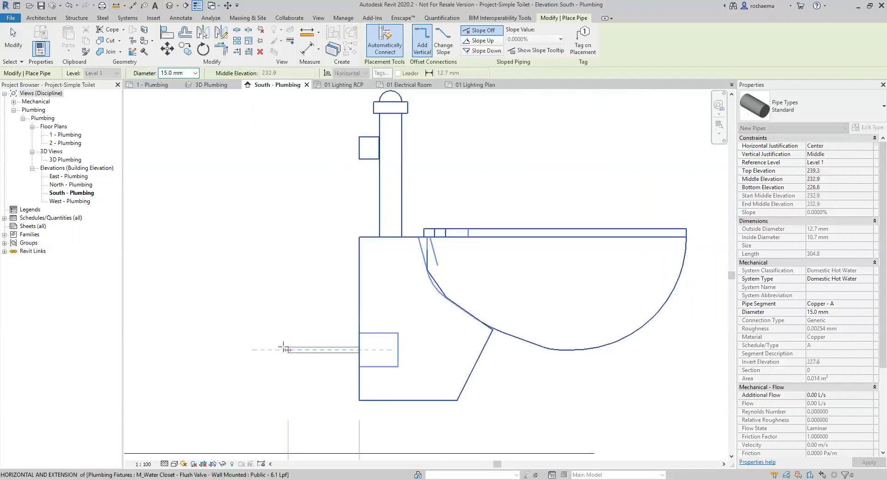
key("Escape")
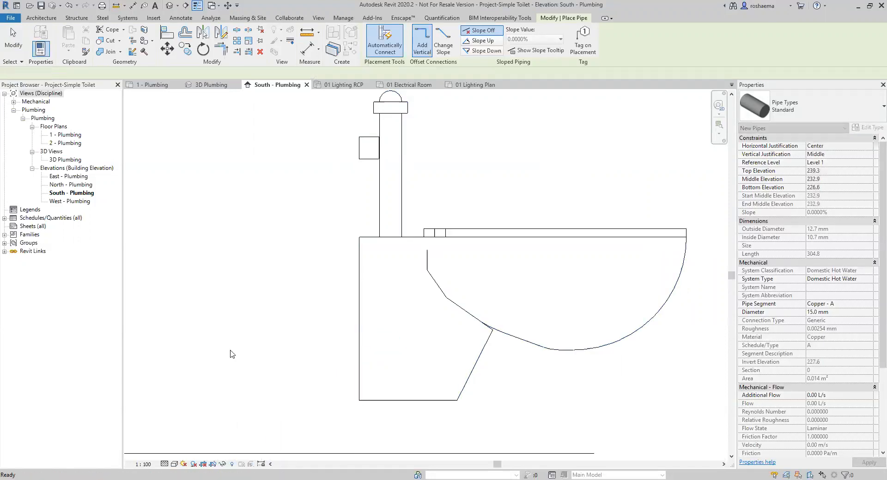
key("Escape")
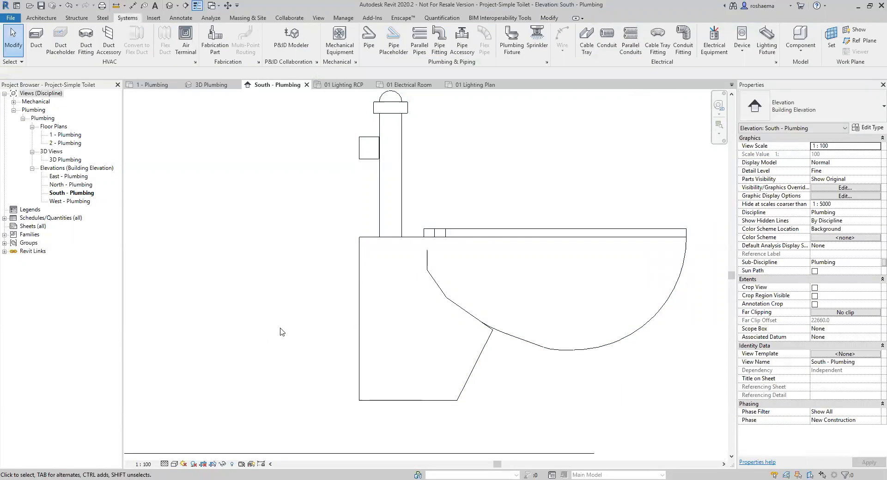
Draw a 100 mm sanitary pipe from the water closet's bottom outlet down to Level 1, then left.
middle_click_drag(291, 330, 284, 339)
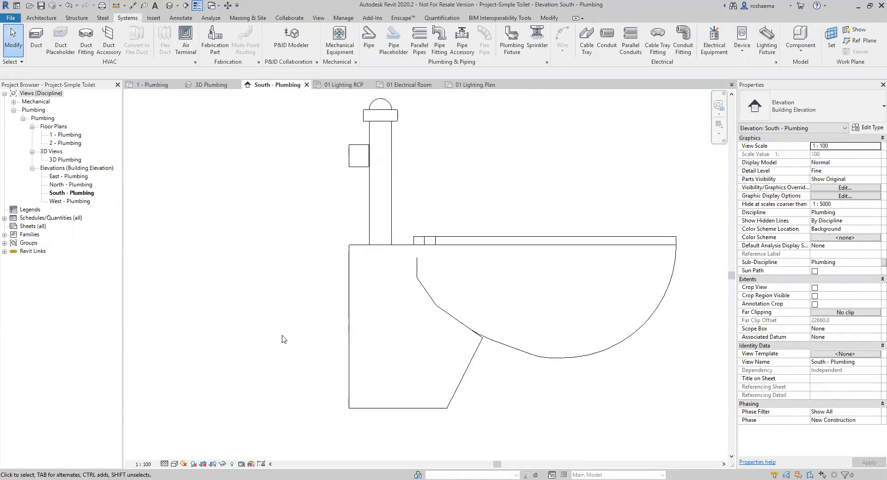
left_click(373, 312)
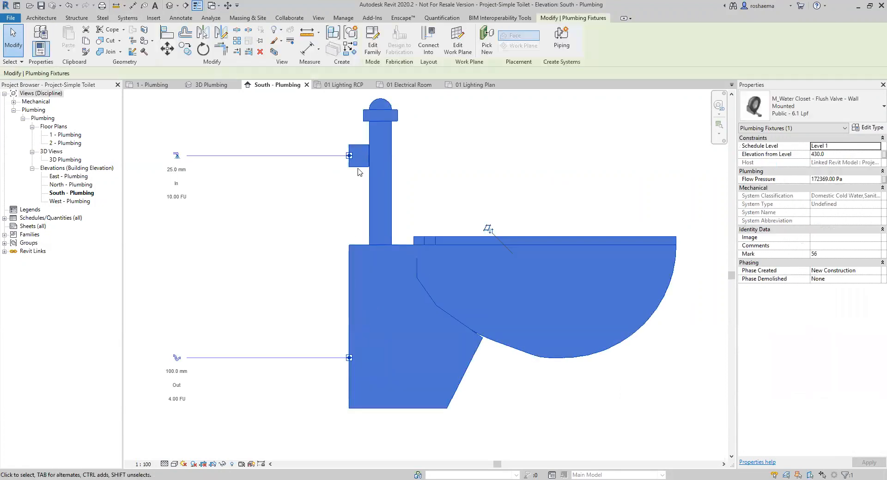
left_click_drag(349, 353, 351, 360)
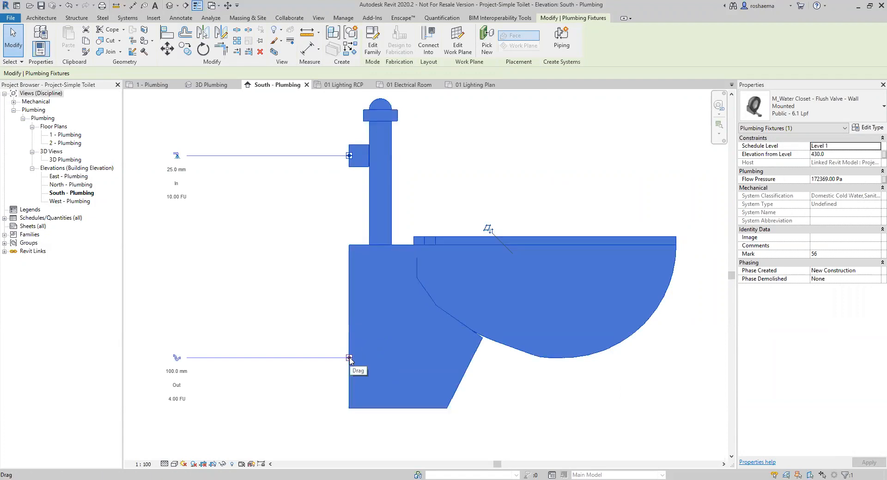
right_click(350, 360)
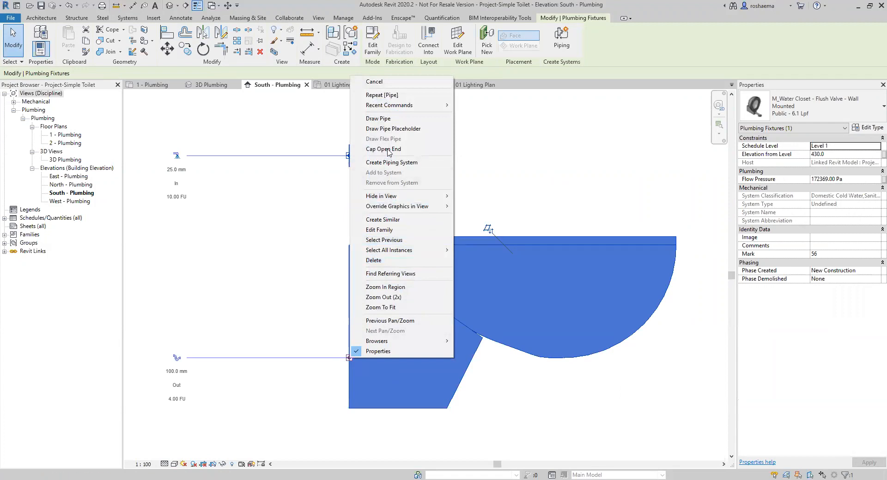
left_click(384, 119)
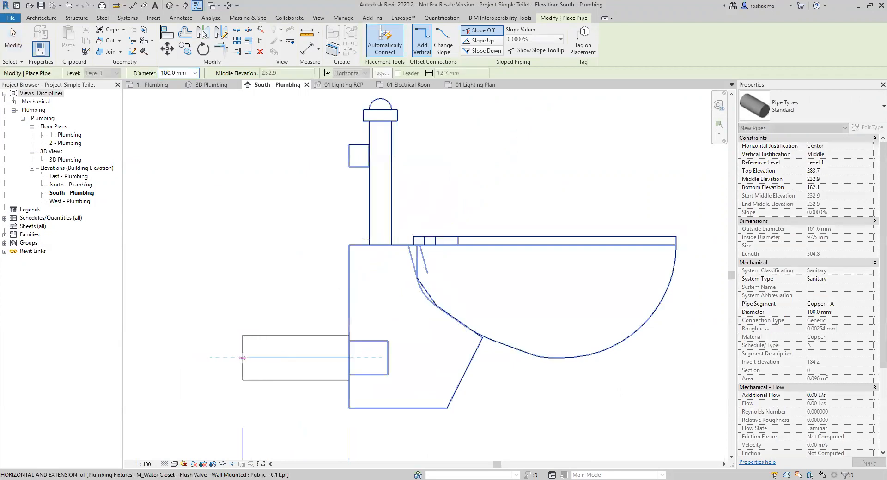
scroll(239, 360, "down", 3)
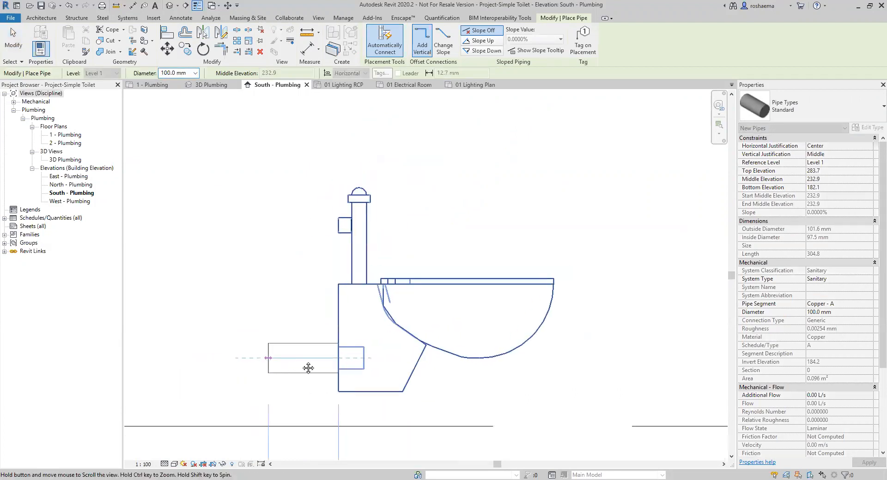
scroll(328, 370, "down", 1)
middle_click_drag(334, 375, 384, 336)
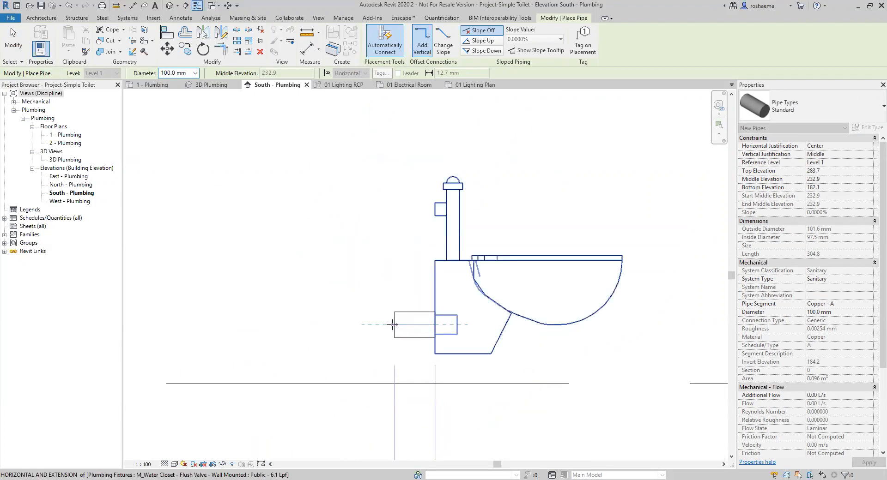
left_click(387, 325)
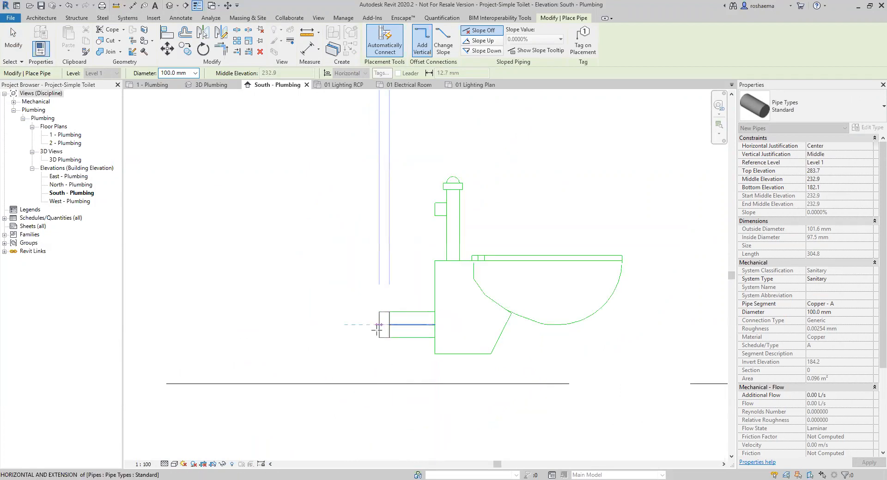
left_click(387, 384)
left_click(237, 384)
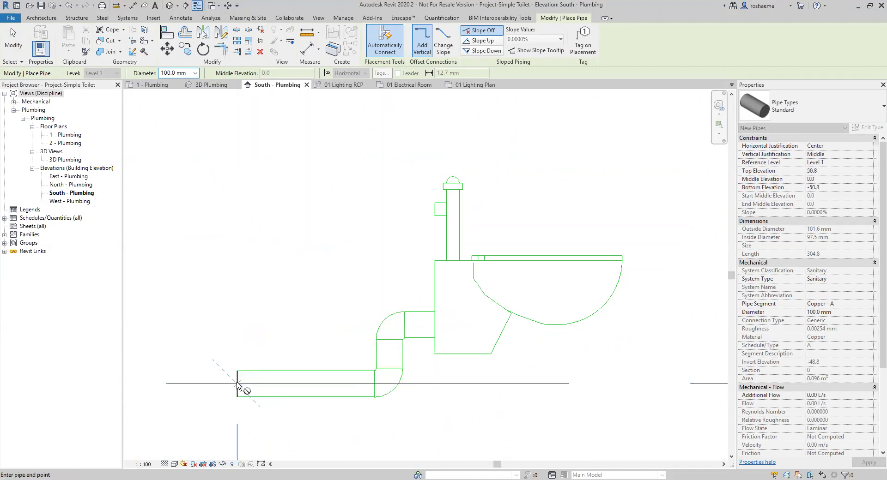
key("Escape")
scroll(411, 360, "up", 3)
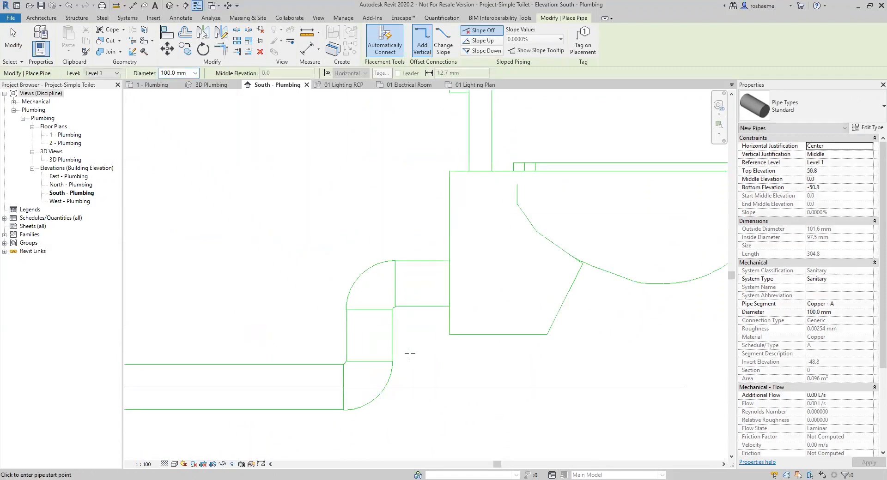
key("Escape")
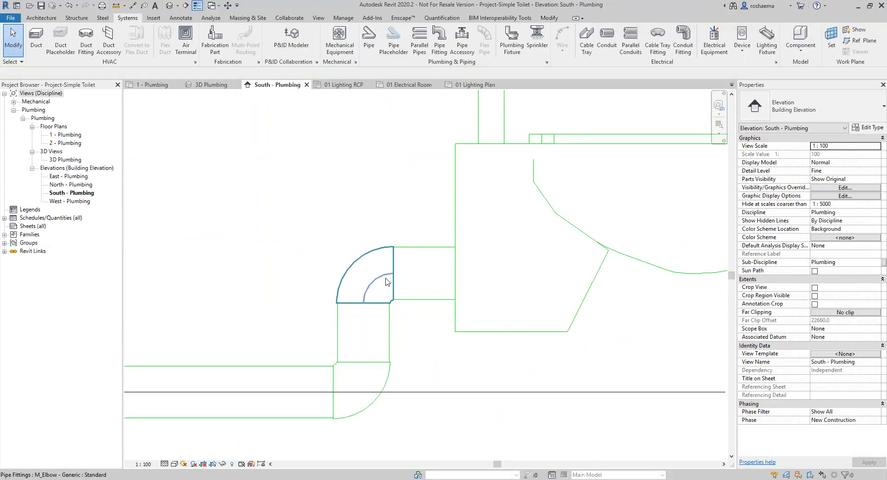
left_click(368, 285)
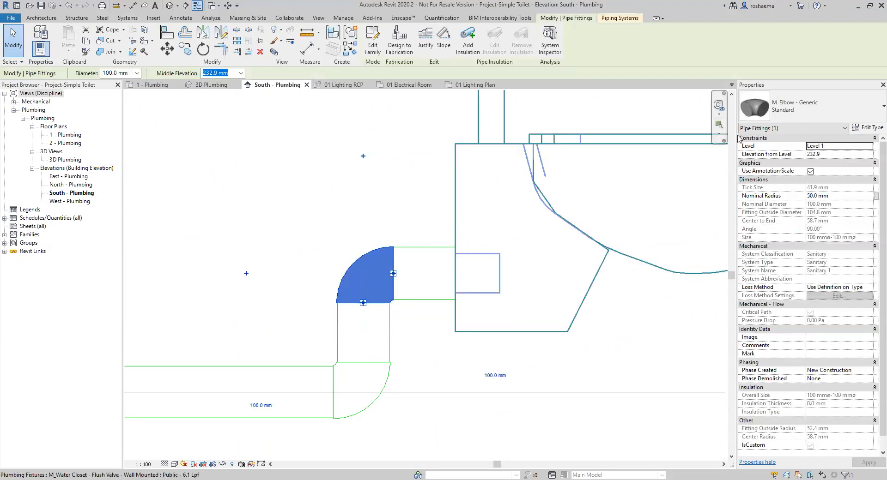
left_click(355, 380)
left_click(366, 277)
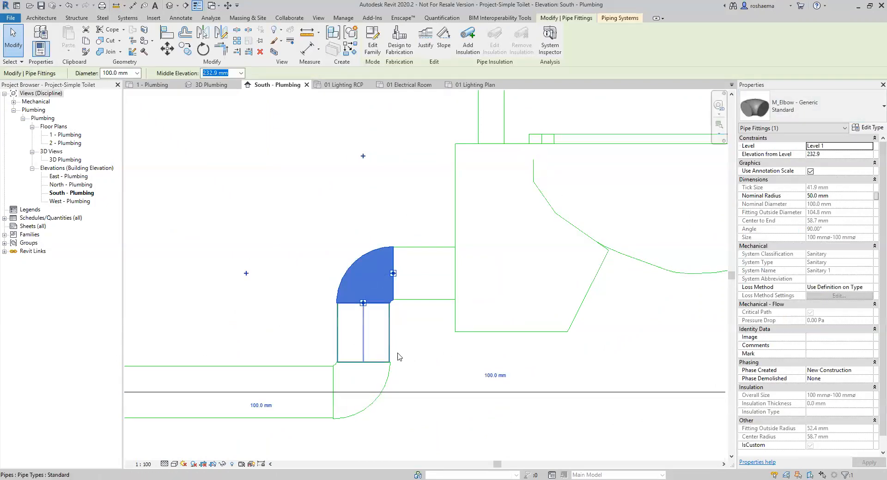
scroll(390, 346, "down", 1)
left_click(210, 85)
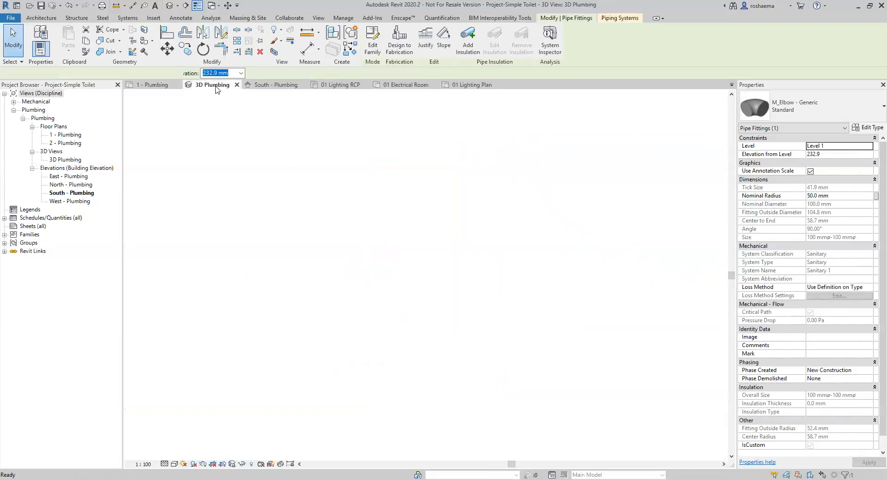
scroll(271, 319, "down", 1)
middle_click_drag(271, 319, 483, 326)
scroll(334, 268, "up", 4)
scroll(303, 253, "up", 1)
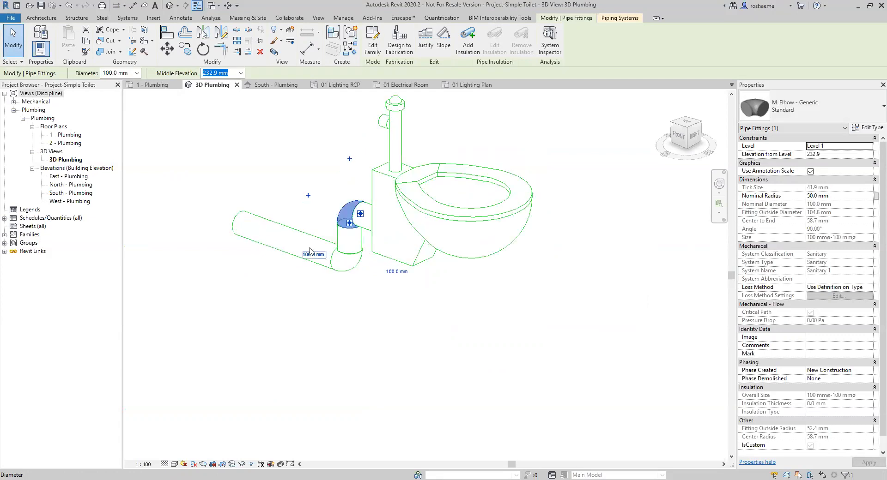
middle_click_drag(304, 253, 326, 271)
middle_click_drag(323, 240, 385, 326, "shift")
left_click(412, 297)
scroll(437, 307, "down", 2)
middle_click_drag(441, 306, 361, 282)
left_click(273, 84)
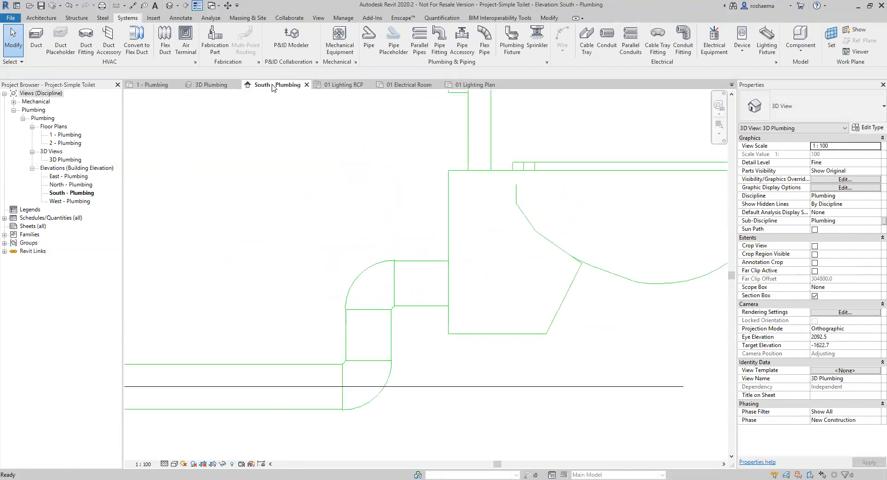
scroll(513, 390, "down", 5)
scroll(513, 391, "up", 2)
scroll(539, 318, "up", 6)
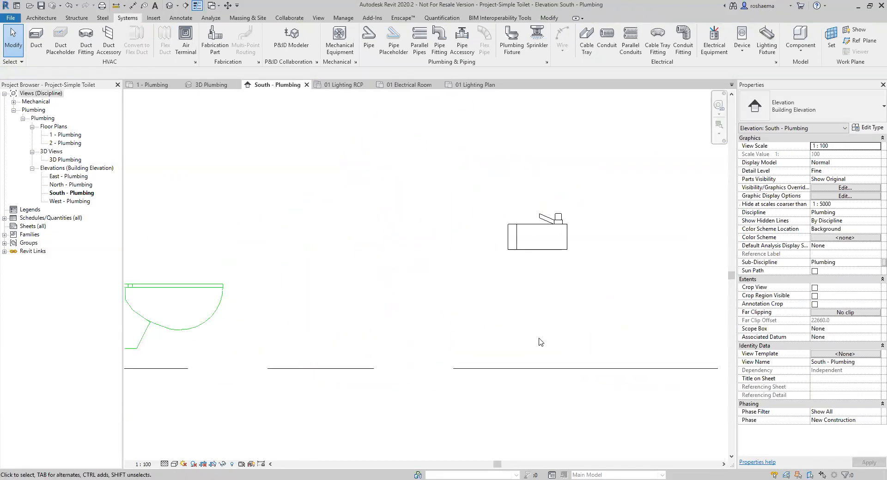
Draw a 32 mm sanitary pipe straight down from the wall-mounted lavatory's drain connector.
left_click(470, 258)
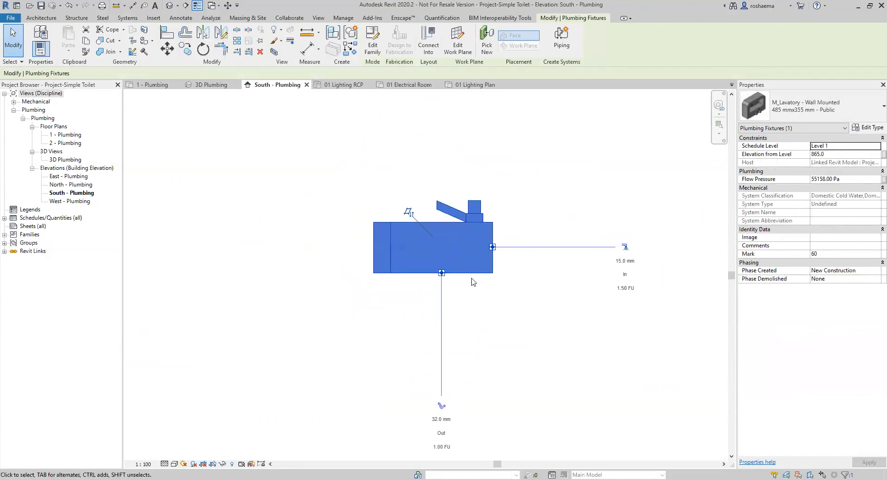
right_click(441, 274)
left_click(464, 240)
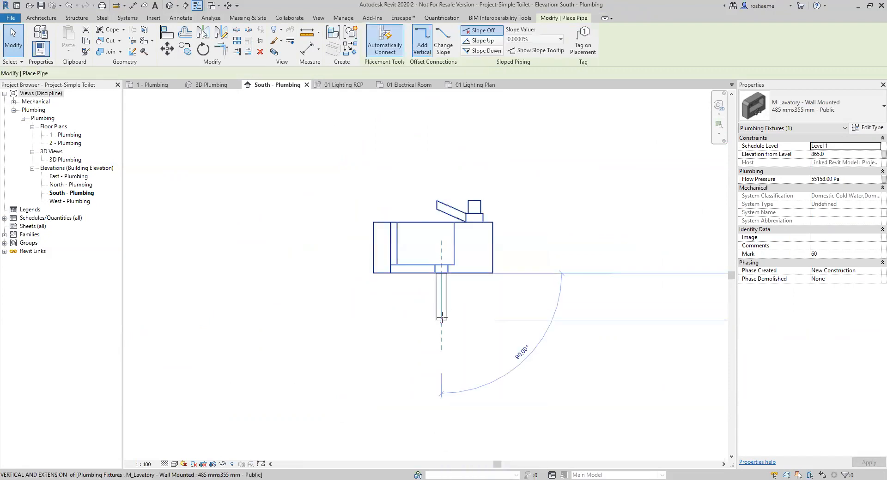
left_click(442, 327)
key("Escape")
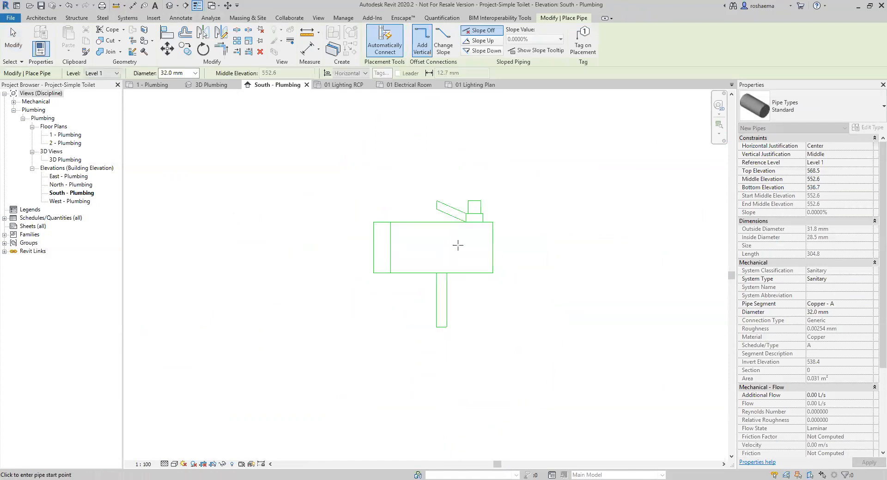
key("Escape")
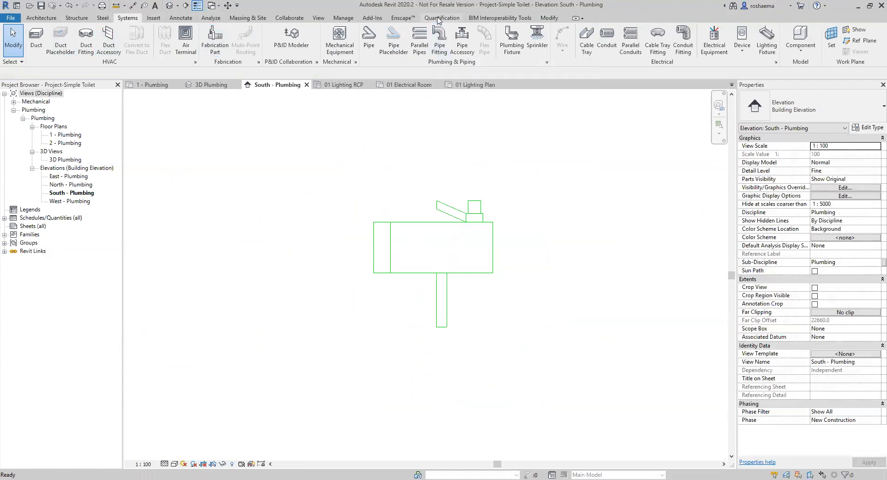
Place a 32 mm M_Elbow - Generic fitting at the drain pipe's bottom end and select it.
left_click(439, 44)
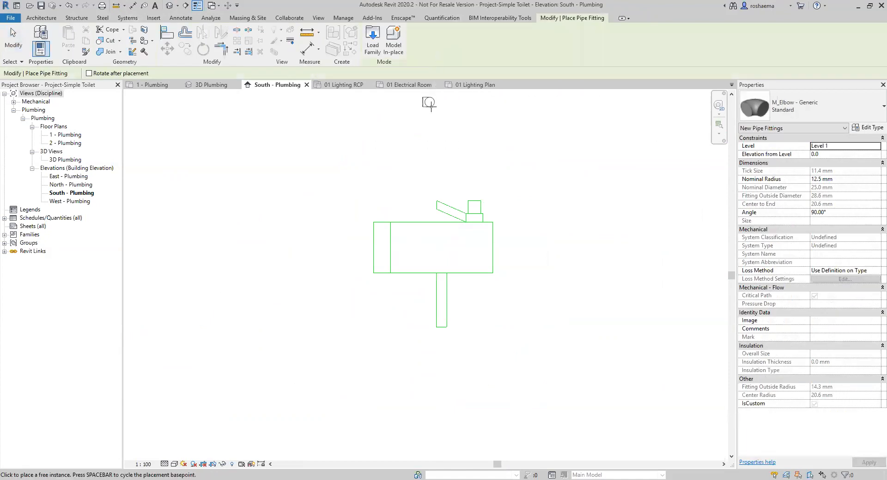
scroll(480, 137, "up", 3)
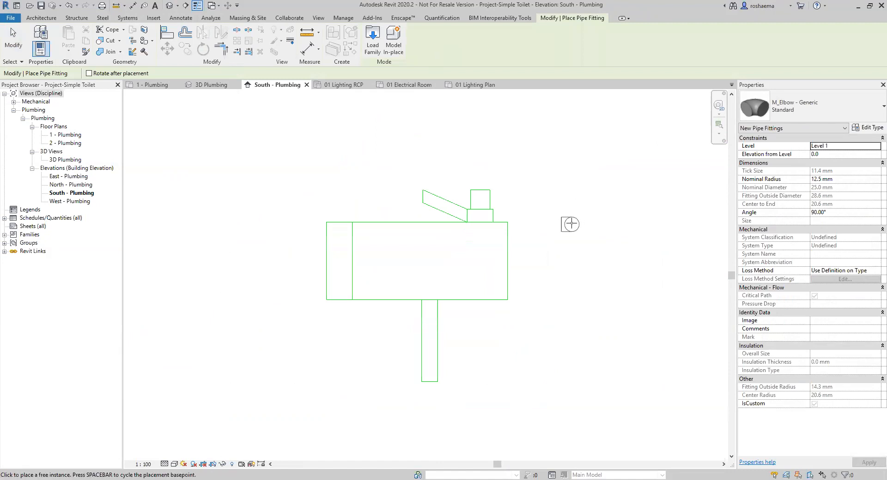
middle_click_drag(516, 361, 521, 266)
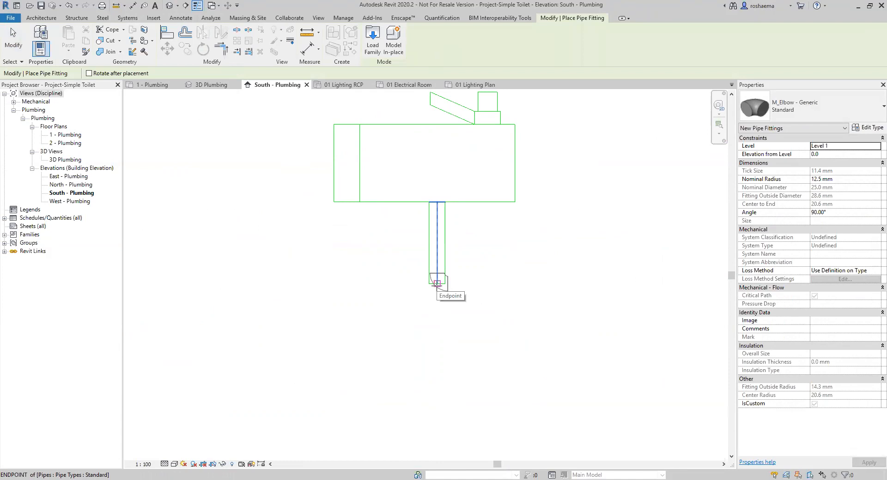
left_click(437, 285)
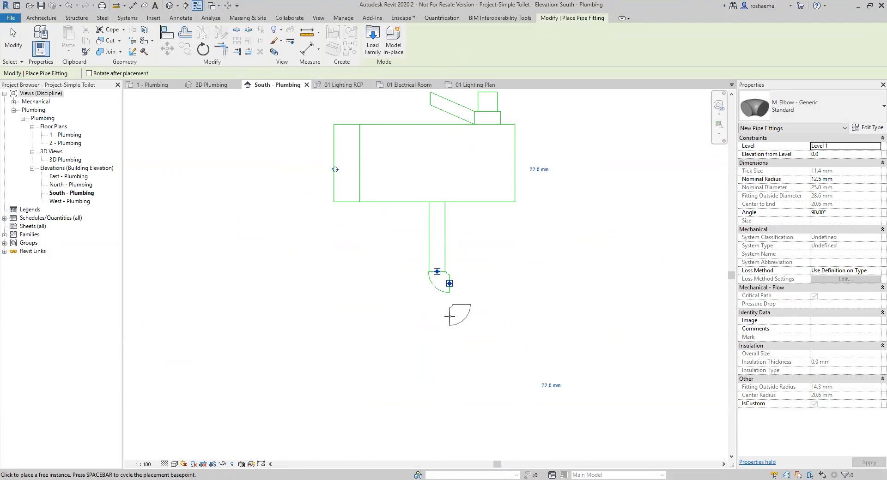
key("Escape")
key("Escape")
middle_click_drag(466, 298, 452, 340)
left_click(434, 332)
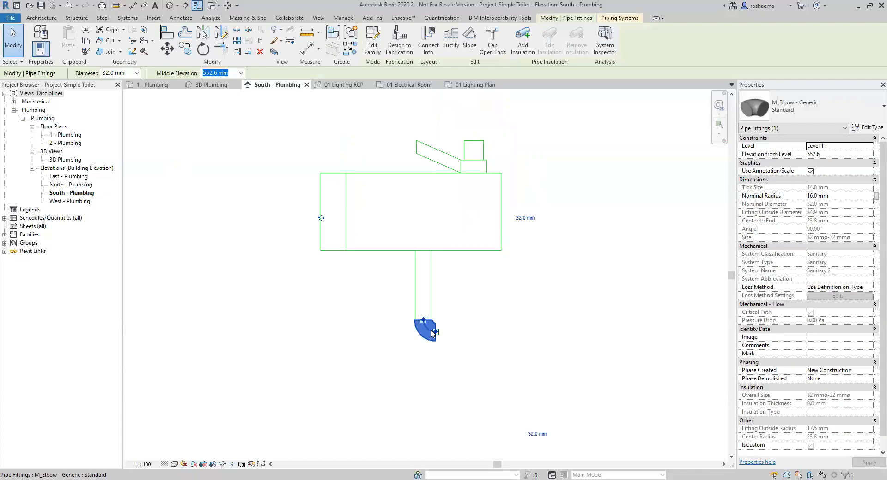
Run a pipe right from the elbow into a vertical stack, then select the stack's base elbow.
right_click(435, 334)
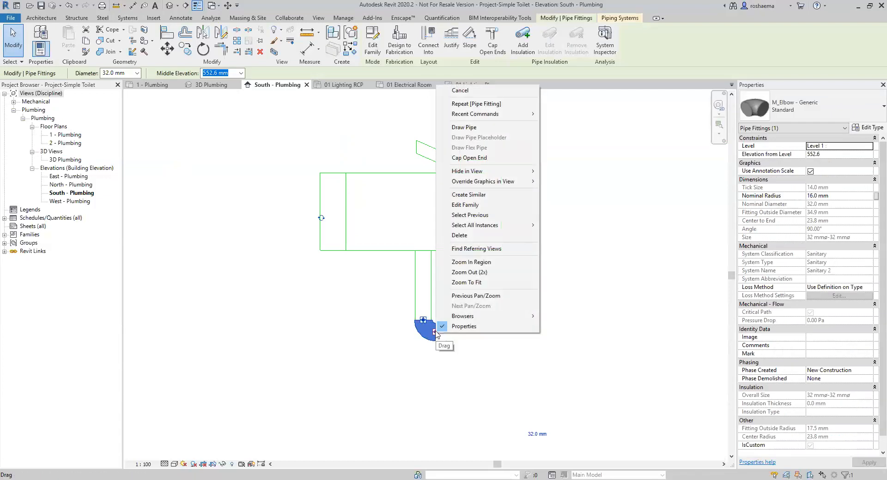
left_click(484, 129)
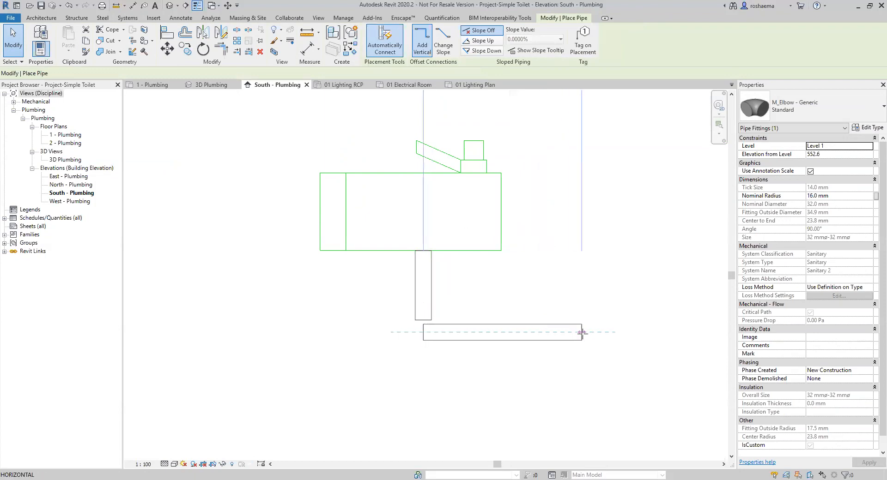
left_click(582, 333)
scroll(512, 366, "down", 2)
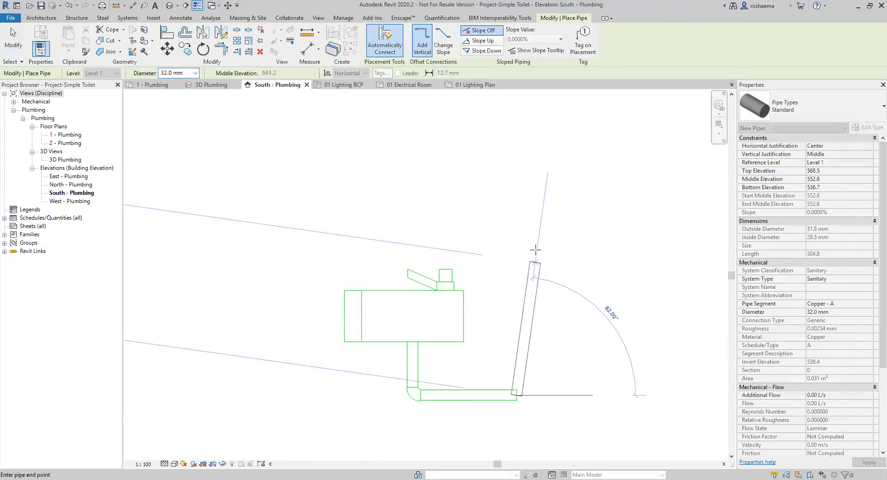
left_click(519, 134)
key("Escape")
scroll(539, 368, "down", 1)
key("Escape")
middle_click_drag(541, 390, 530, 294)
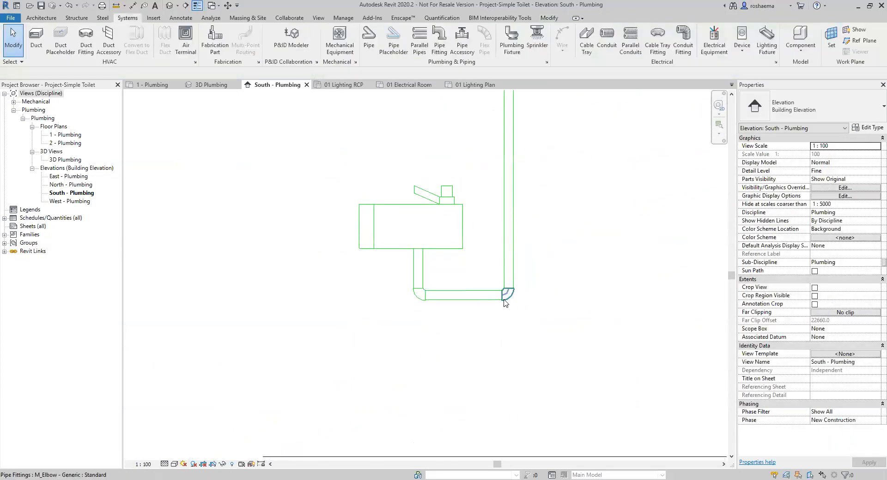
scroll(525, 272, "up", 1)
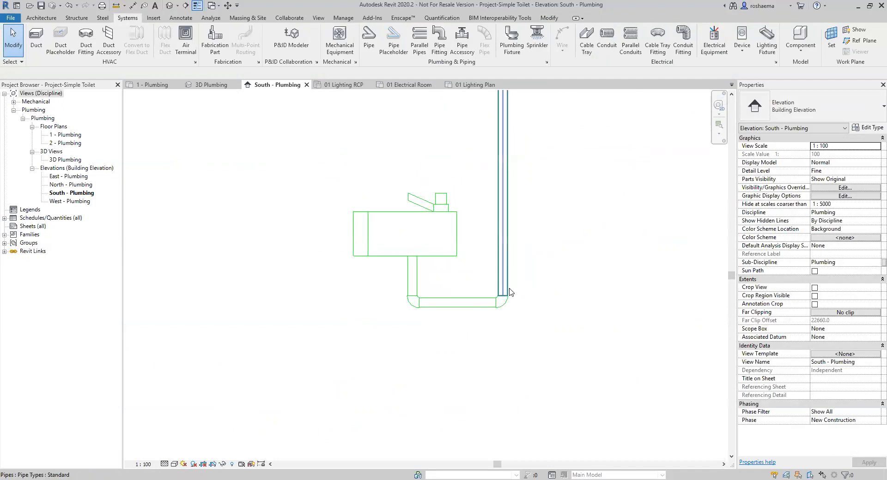
left_click(499, 310)
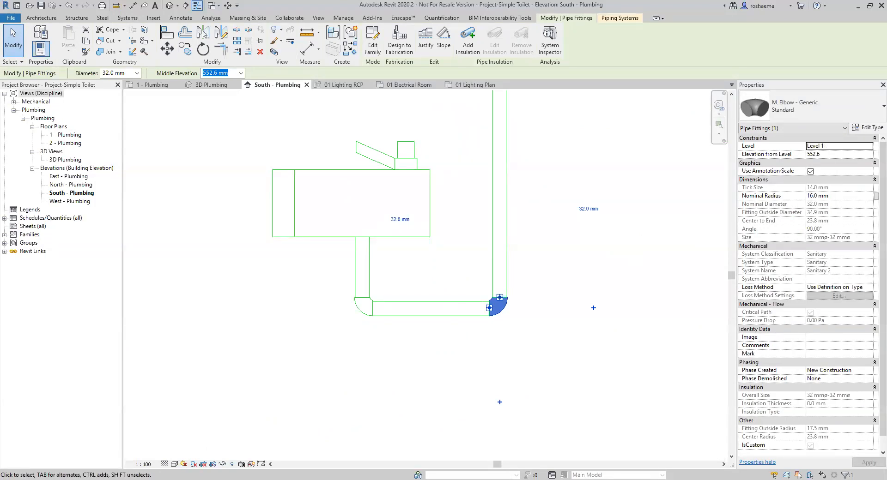
Convert the drain elbow into a tee and extend the stack downward below it.
left_click(500, 298)
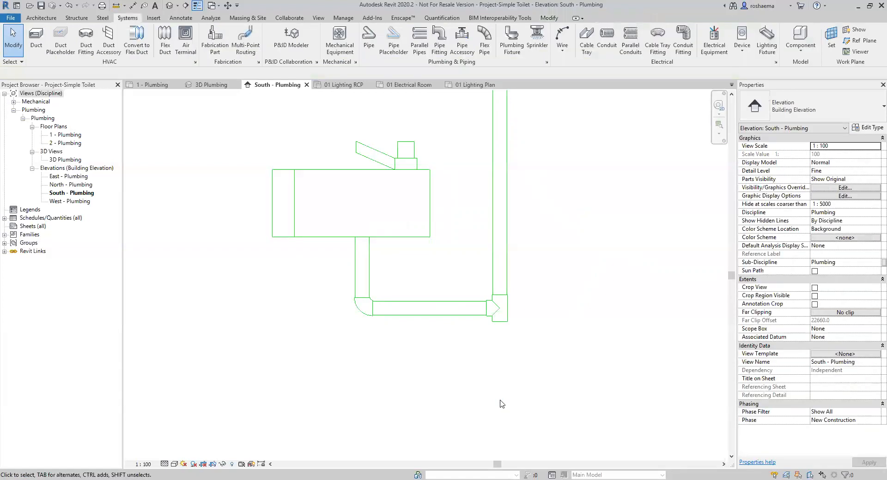
left_click(503, 319)
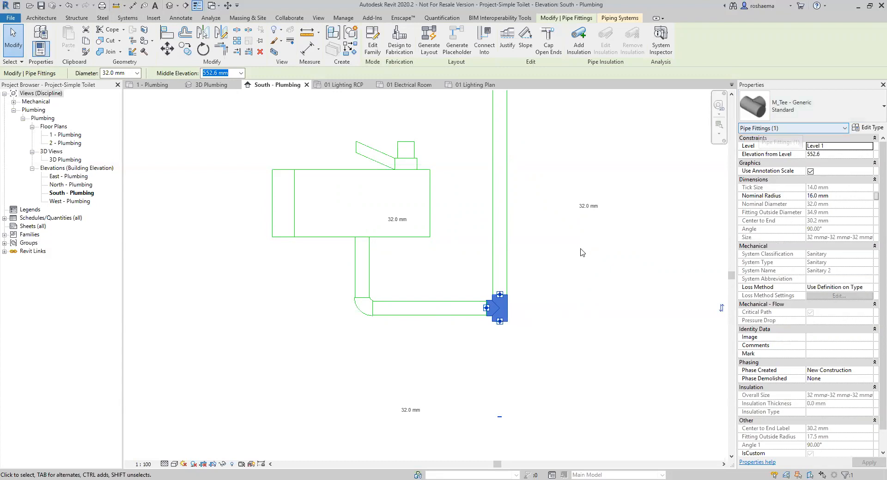
right_click(500, 322)
left_click(542, 117)
scroll(496, 368, "down", 2)
middle_click_drag(497, 367, 486, 256)
scroll(486, 256, "down", 1)
left_click(487, 322)
key("Escape")
key("Escape")
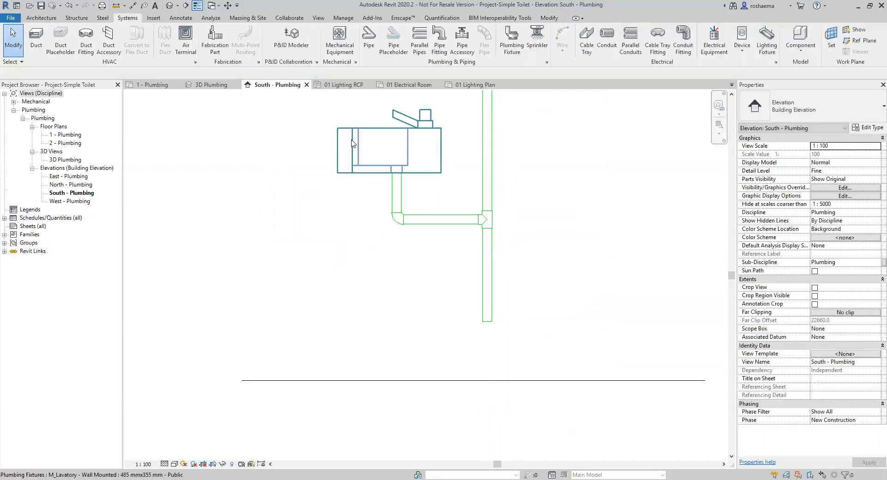
Frame the lavatory and stack in the 3D Plumbing view.
left_click(209, 88)
scroll(489, 288, "down", 3)
middle_click_drag(444, 300, 308, 305)
scroll(490, 240, "up", 8)
middle_click_drag(528, 236, 515, 300)
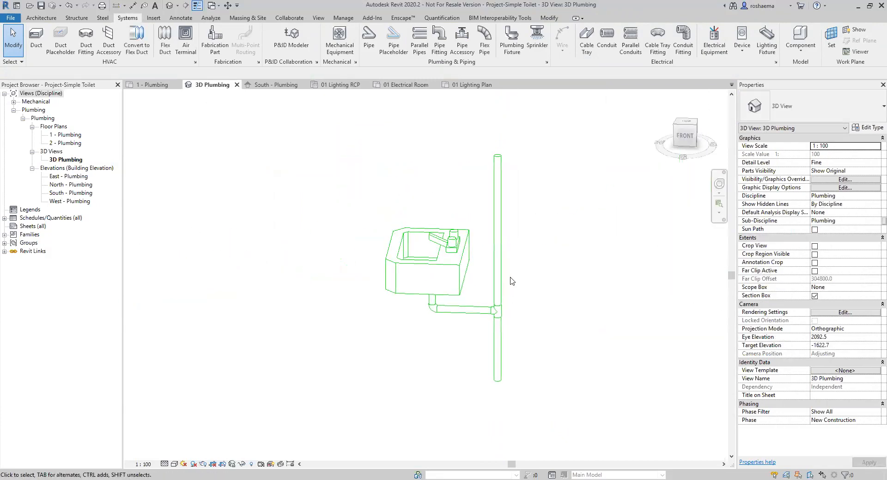
Shade the 3D view in Consistent Colors, orbit around the tee, then reframe the lavatory in elevation.
left_click(175, 465)
left_click(189, 436)
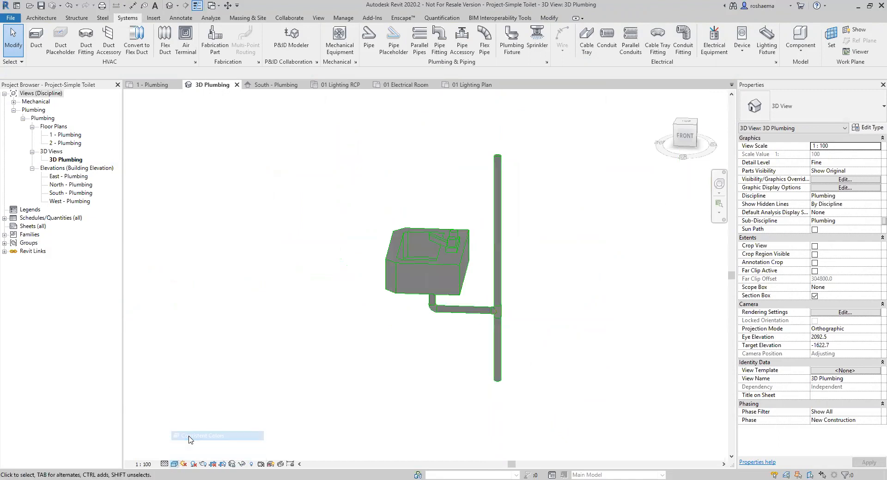
middle_click_drag(529, 357, 429, 298, "shift")
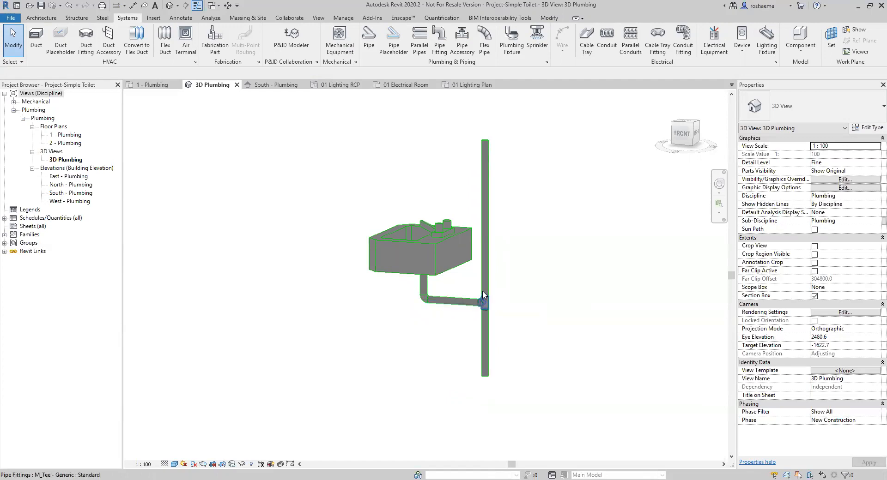
scroll(482, 296, "up", 3)
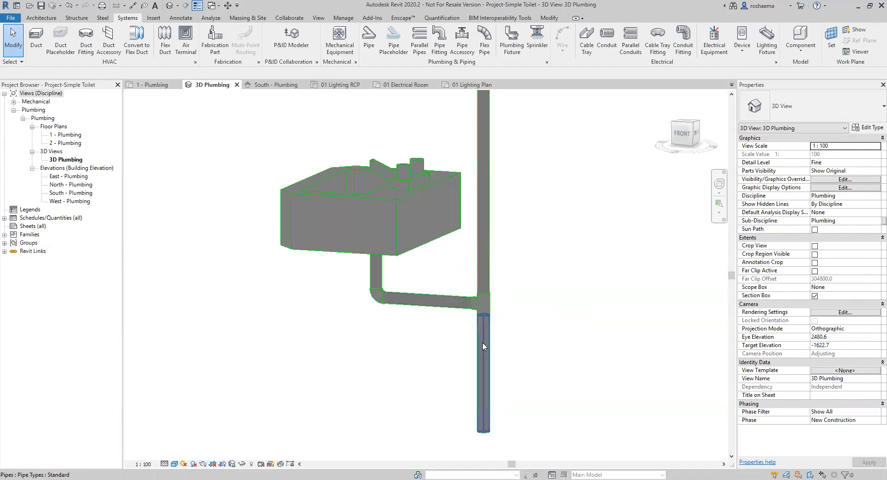
scroll(478, 284, "down", 3)
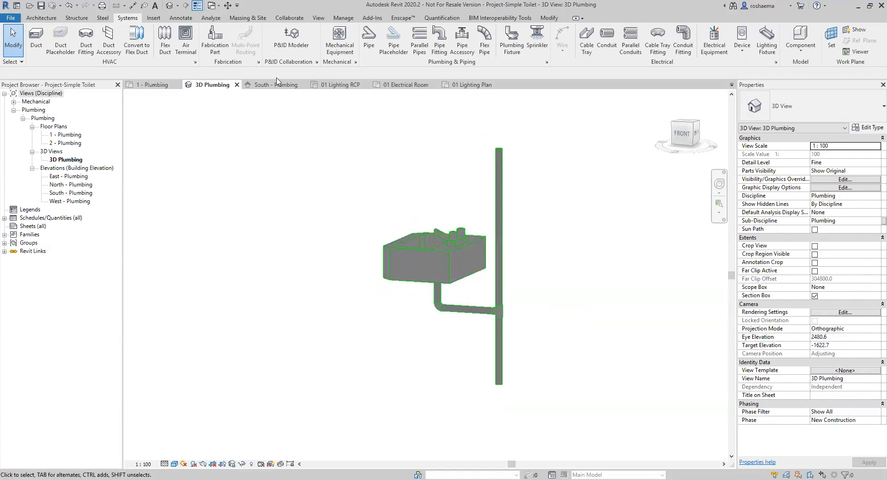
middle_click_drag(386, 207, 328, 326)
middle_click_drag(373, 272, 392, 278)
left_click(396, 275)
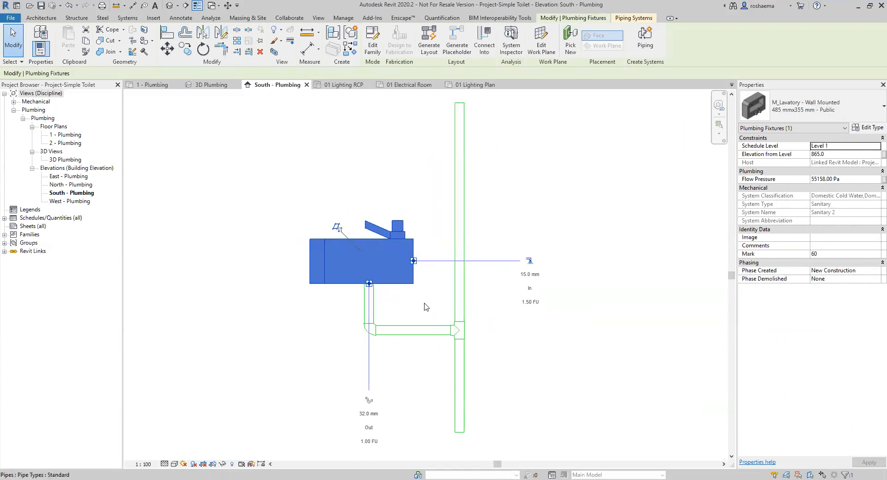
right_click(414, 264)
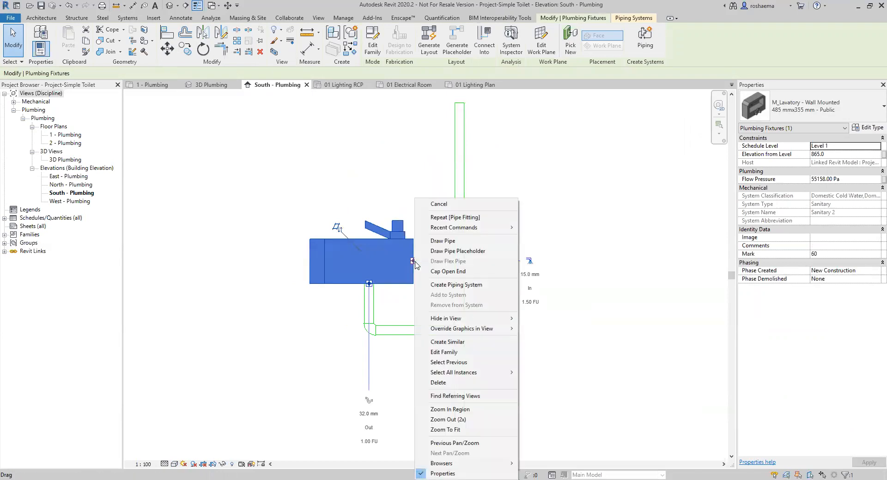
left_click(438, 242)
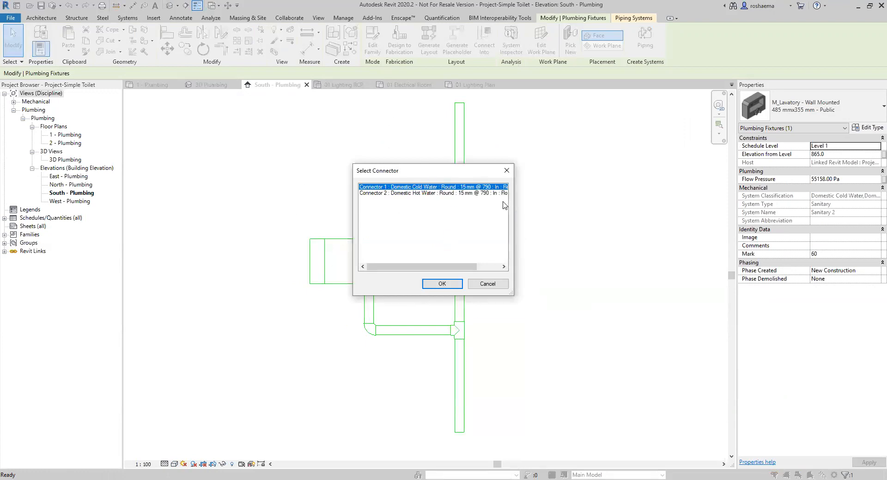
left_click_drag(428, 174, 431, 192)
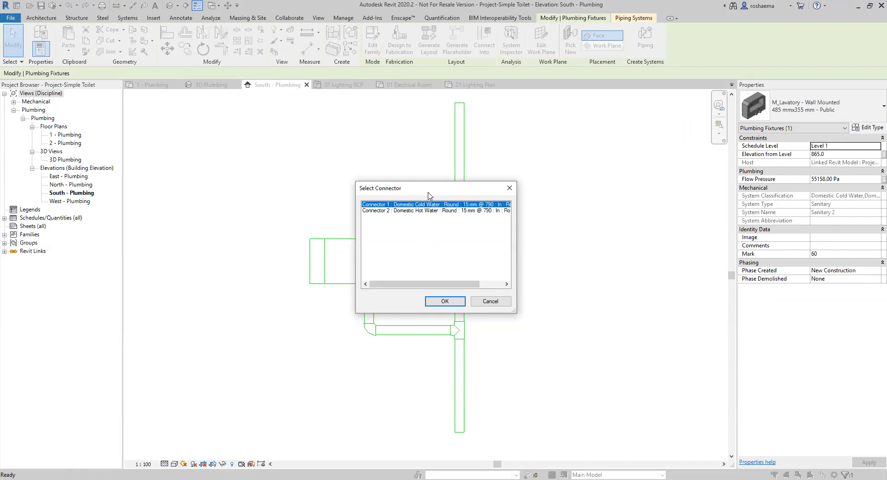
left_click_drag(438, 189, 562, 205)
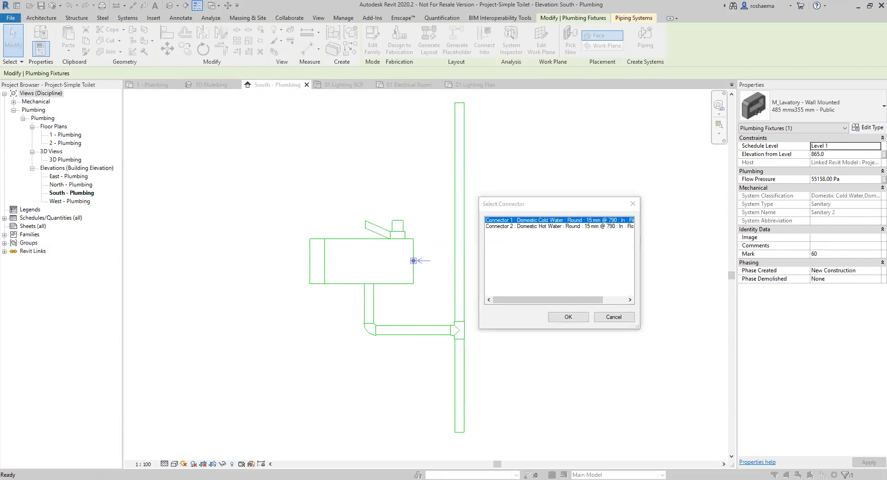
left_click(568, 317)
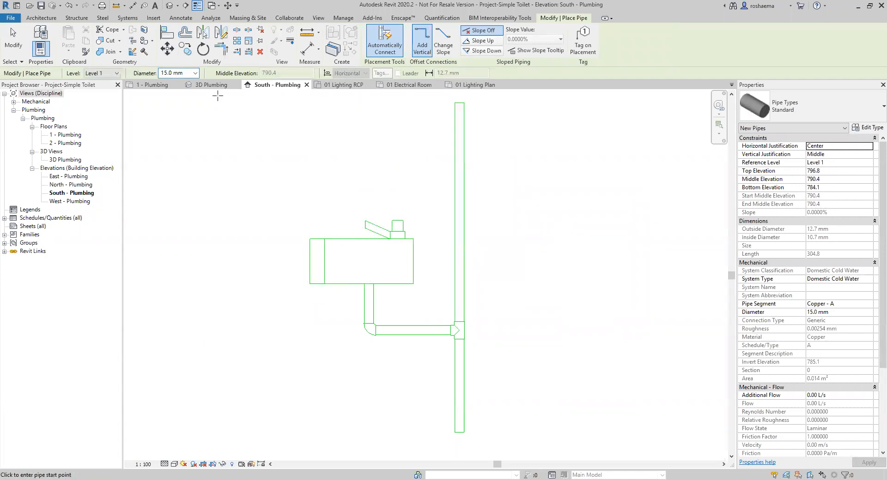
key("Escape")
key("Escape")
left_click(152, 85)
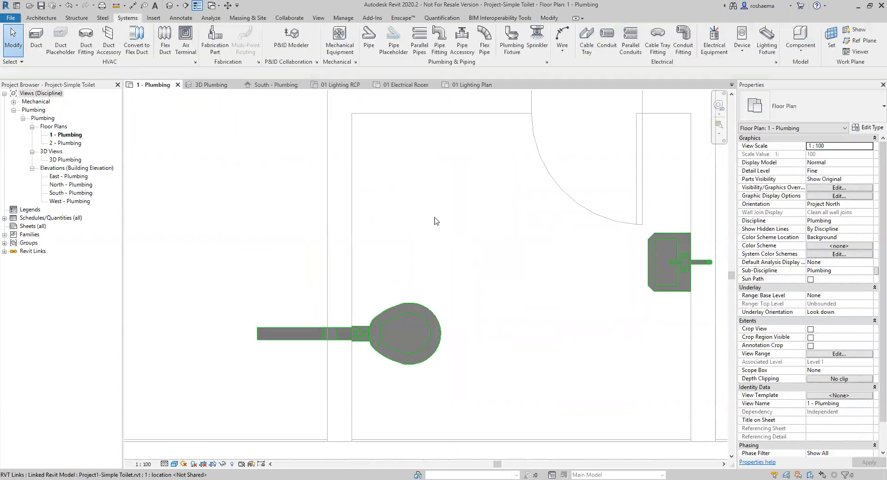
middle_click_drag(497, 299, 333, 305)
scroll(461, 268, "up", 4)
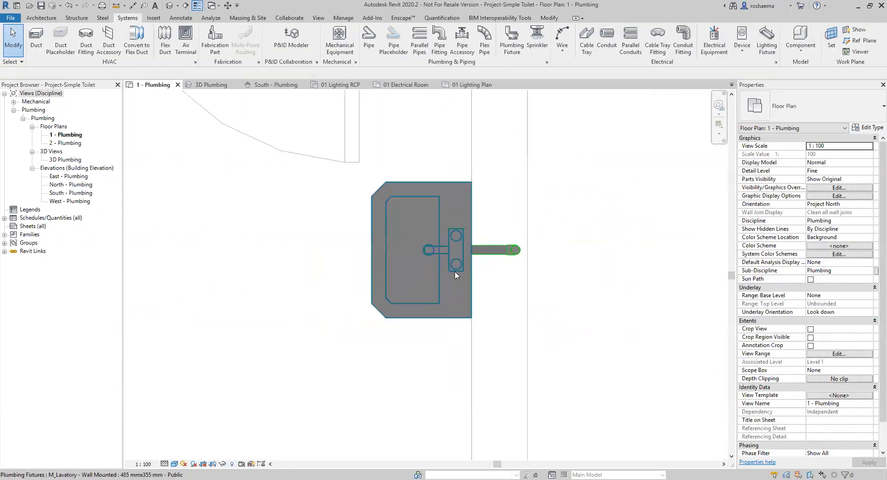
left_click(449, 297)
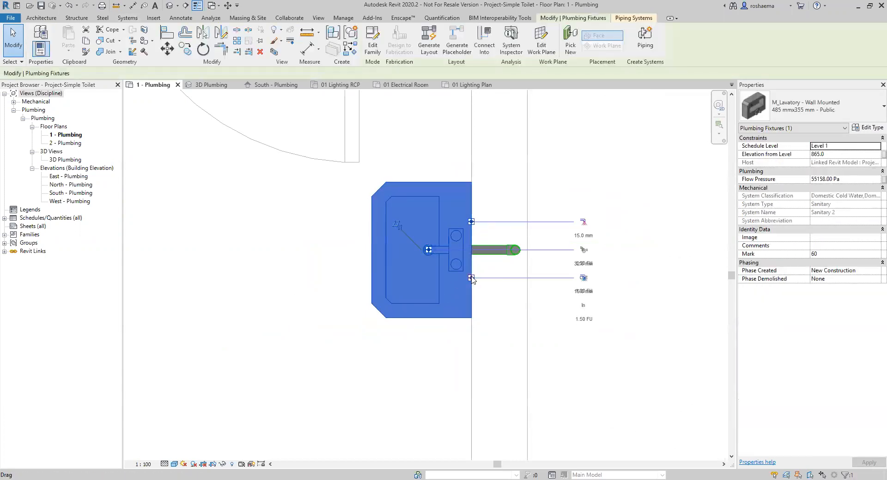
left_click(279, 88)
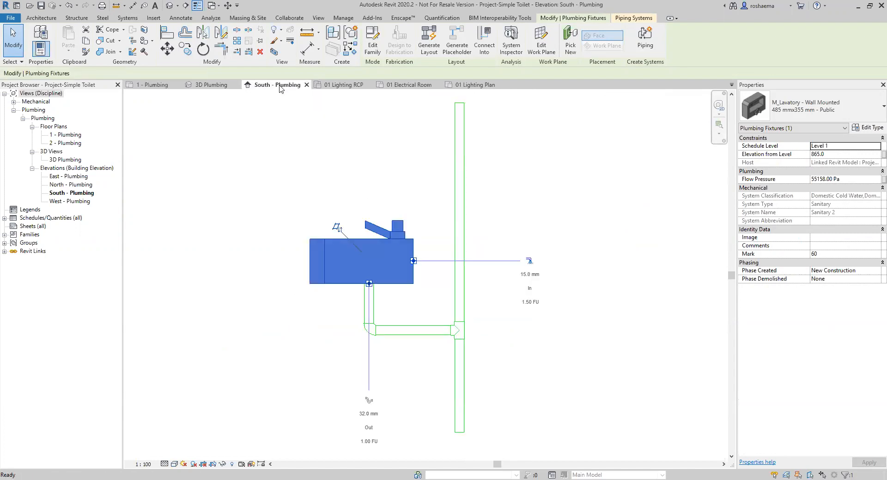
Draw a 15 mm Domestic Cold Water pipe from the lavatory's supply connector out to the right.
scroll(416, 273, "up", 3)
right_click(408, 249)
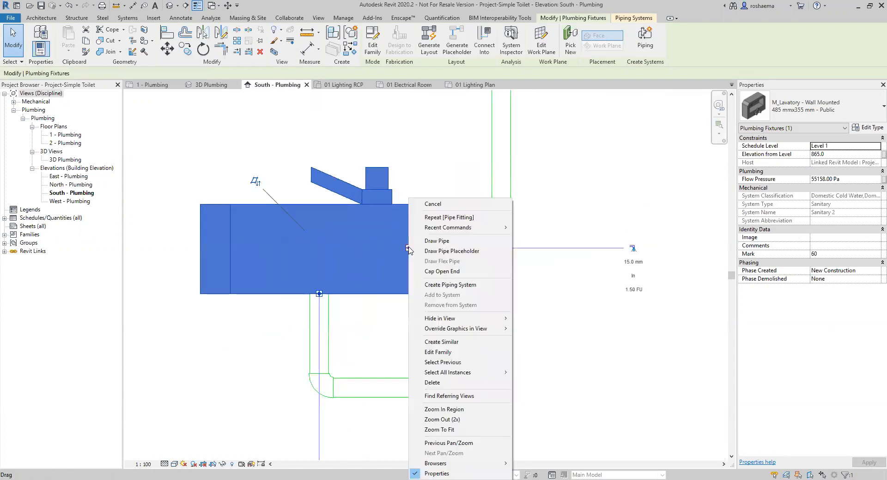
left_click(441, 241)
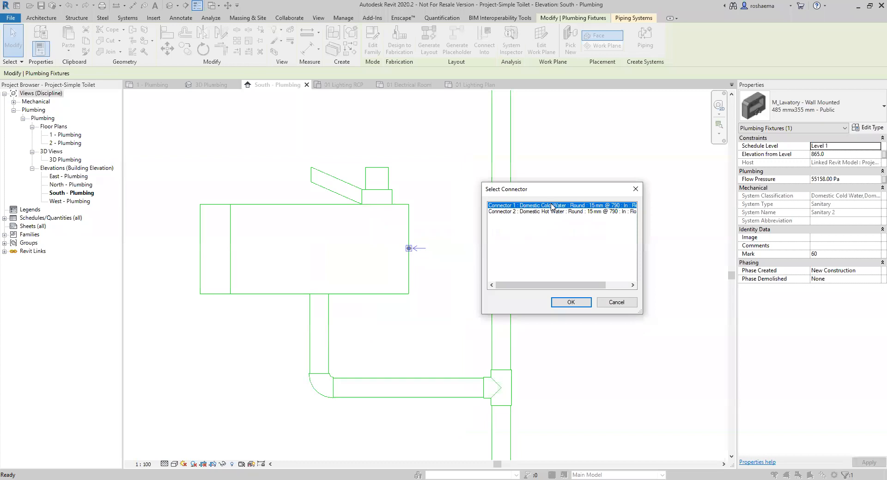
left_click(571, 303)
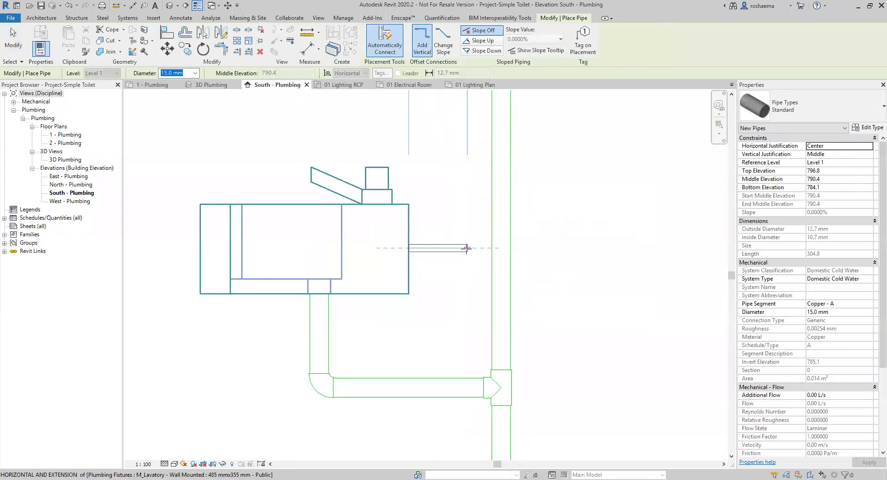
left_click(470, 248)
Turn the cold water pipe upward into a vertical riser high above the lavatory.
scroll(467, 220, "down", 3)
middle_click_drag(467, 279, 470, 398)
scroll(469, 277, "up", 1)
middle_click_drag(470, 128, 472, 176)
left_click(471, 131)
key("Escape")
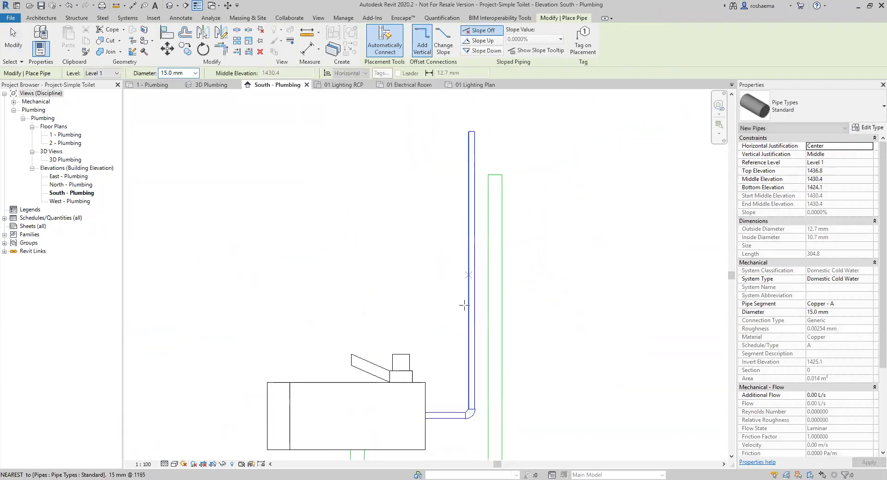
middle_click_drag(446, 359, 453, 293)
key("Escape")
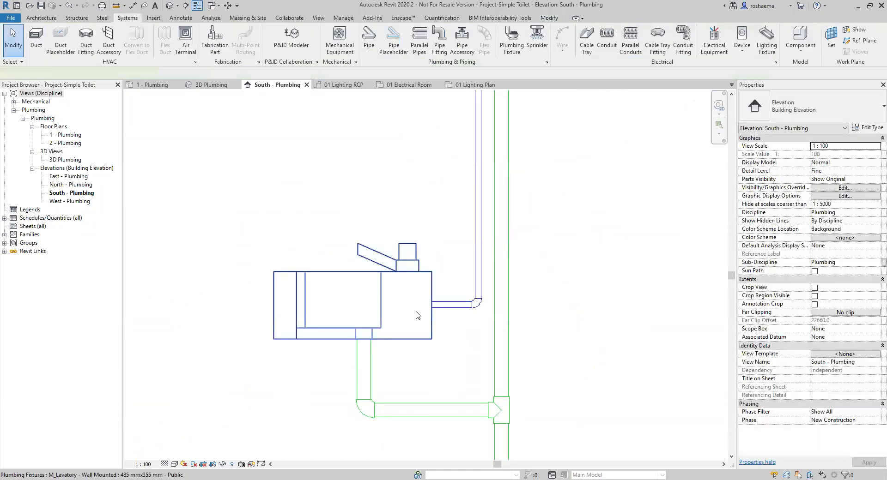
Run a 15 mm Domestic Hot Water pipe from the lavatory upward beside the cold-water riser.
left_click(430, 311)
right_click(431, 310)
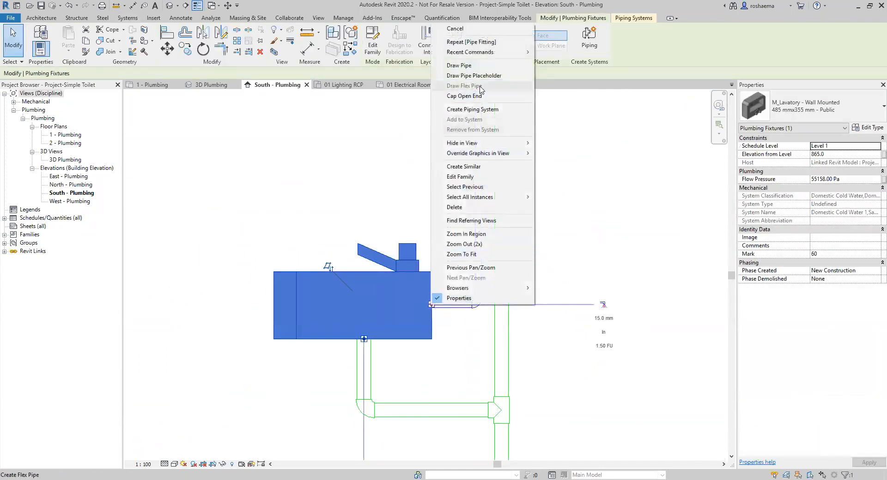
left_click(484, 69)
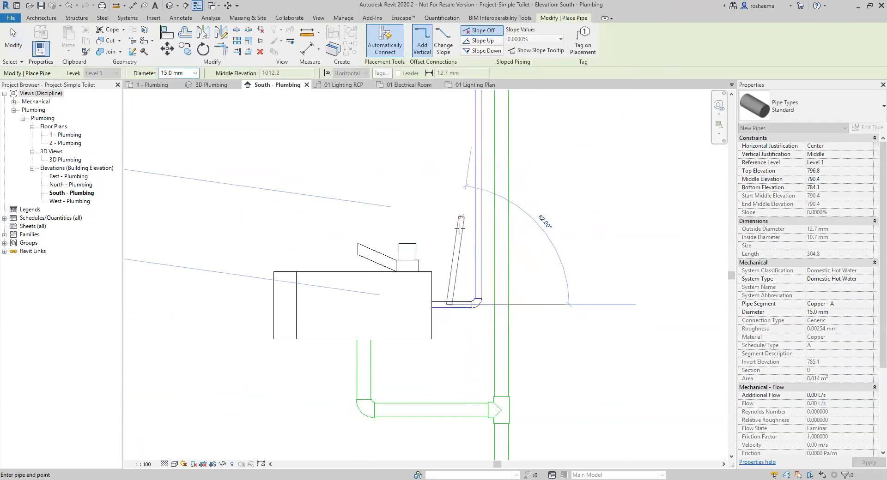
left_click(475, 305)
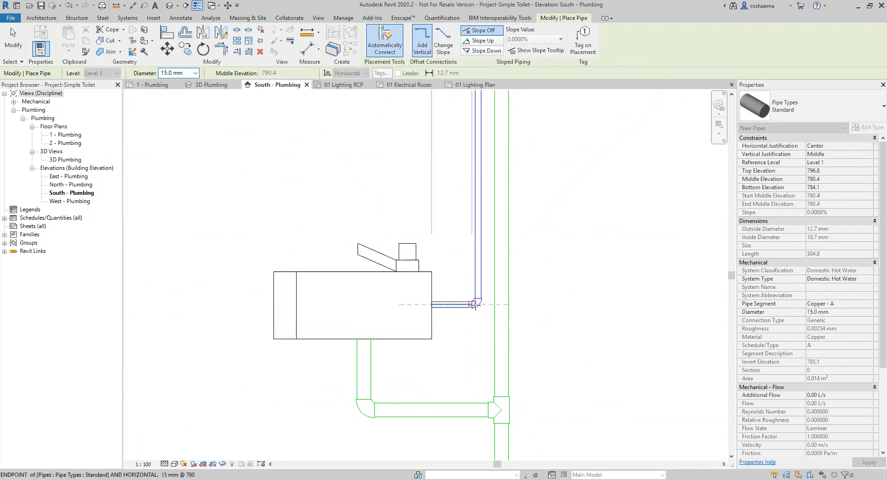
scroll(470, 271, "down", 3)
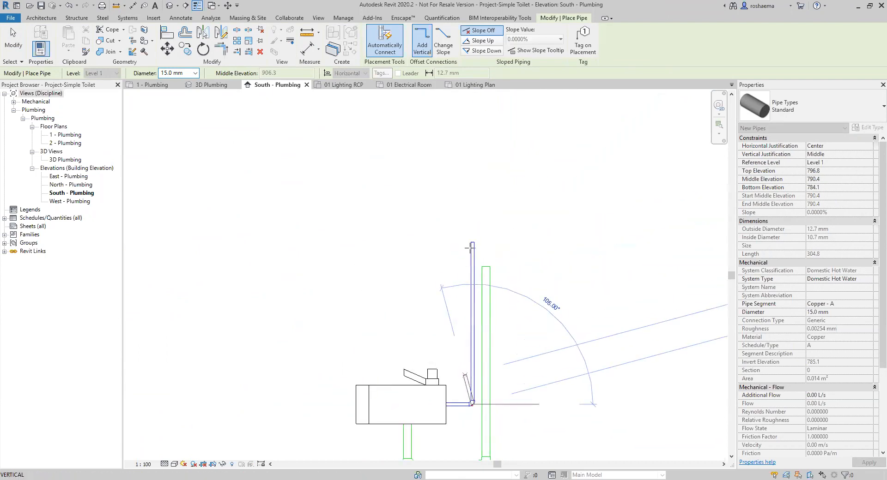
left_click(473, 220)
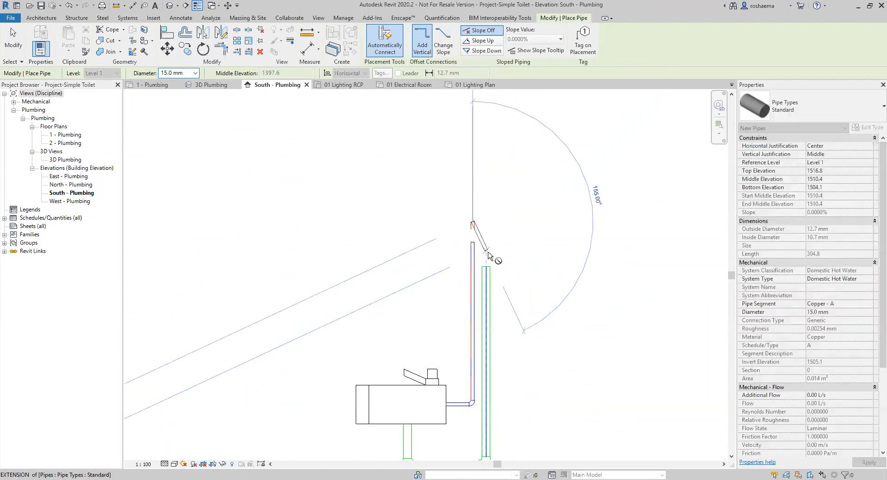
key("Escape")
key("Escape")
Orbit, zoom and pan the 3D Plumbing view to inspect the sink and toilet piping.
left_click(211, 84)
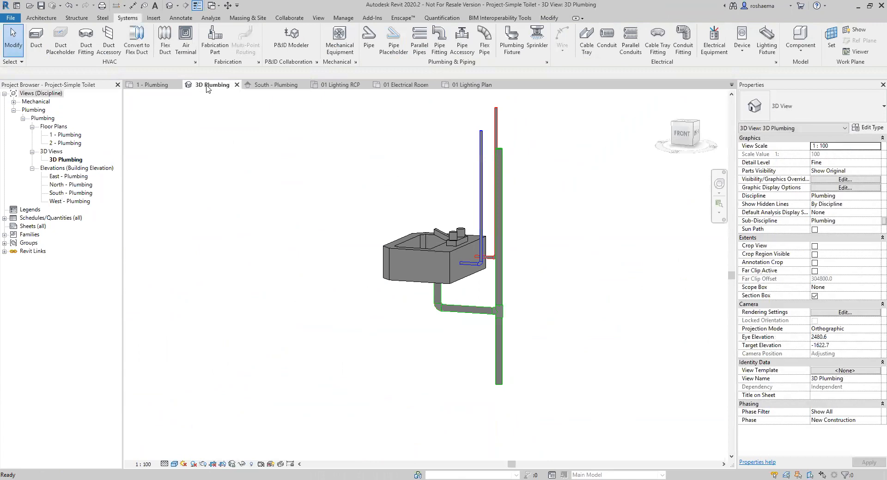
middle_click_drag(528, 311, 480, 319, "shift")
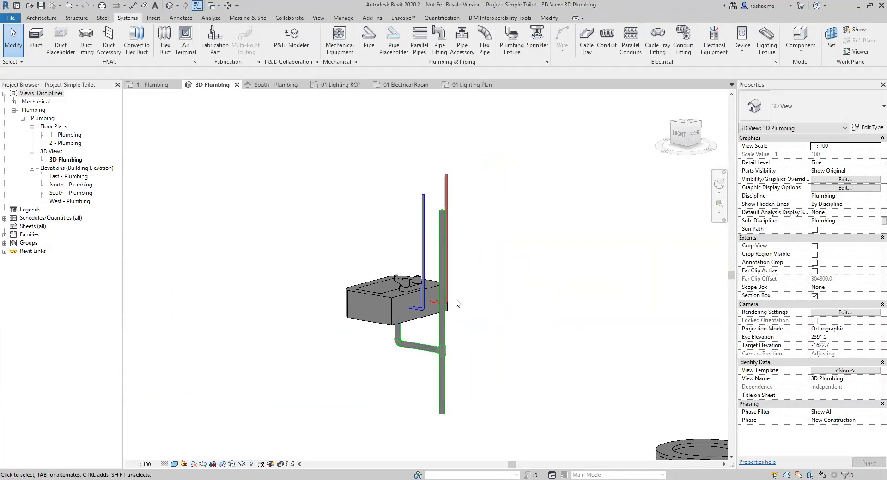
scroll(436, 315, "up", 5)
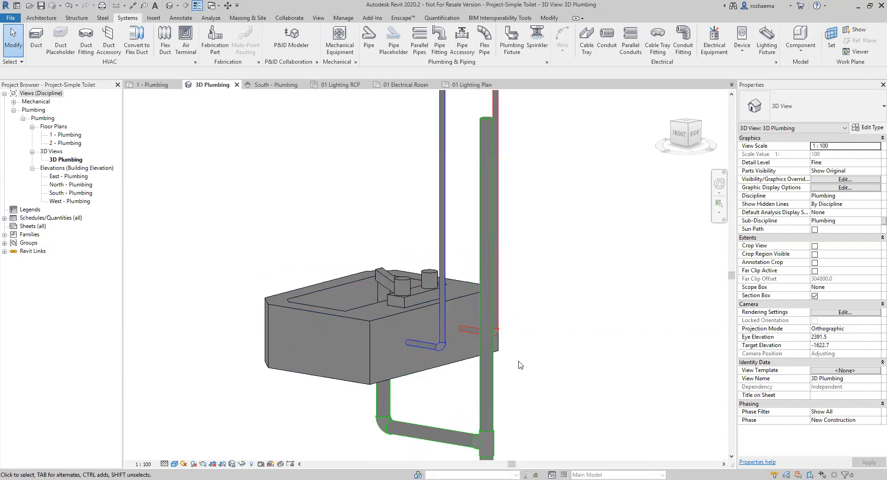
scroll(529, 374, "down", 4)
scroll(541, 300, "down", 2)
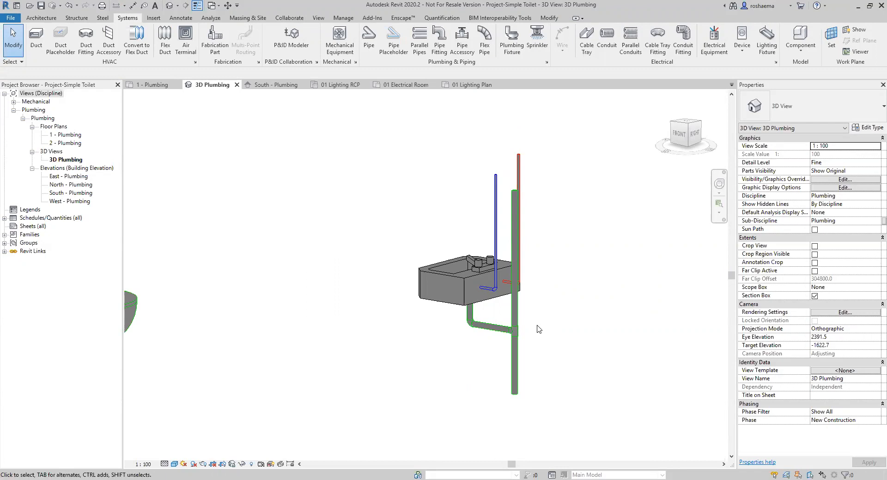
middle_click_drag(268, 340, 403, 314)
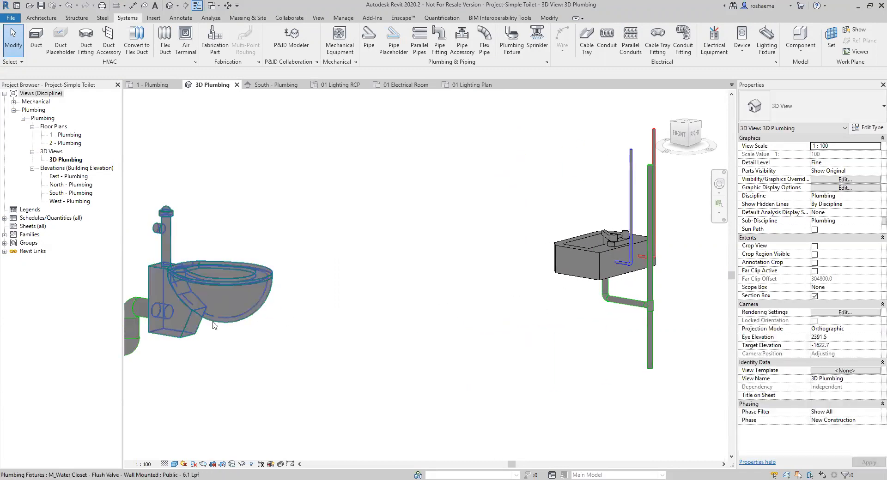
middle_click_drag(267, 307, 301, 304)
middle_click_drag(488, 323, 363, 325)
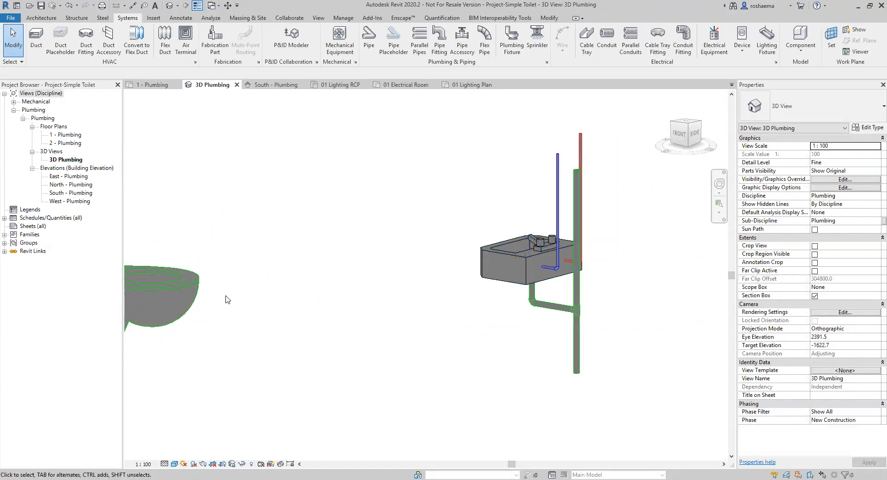
scroll(477, 290, "down", 5)
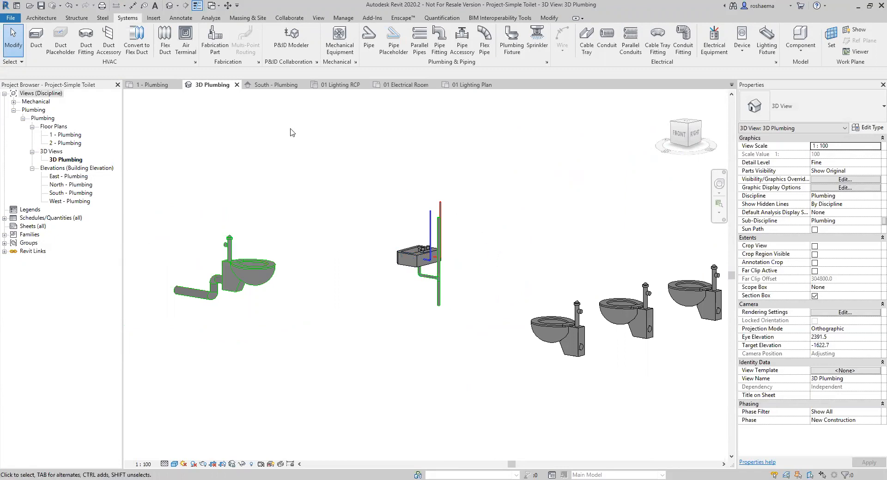
Return to the 1 - Plumbing floor plan and frame the restrooms.
left_click(154, 85)
scroll(360, 258, "down", 5)
middle_click_drag(381, 259, 351, 290)
scroll(419, 256, "down", 2)
middle_click_drag(416, 278, 406, 300)
scroll(392, 257, "down", 1)
middle_click_drag(390, 269, 350, 287)
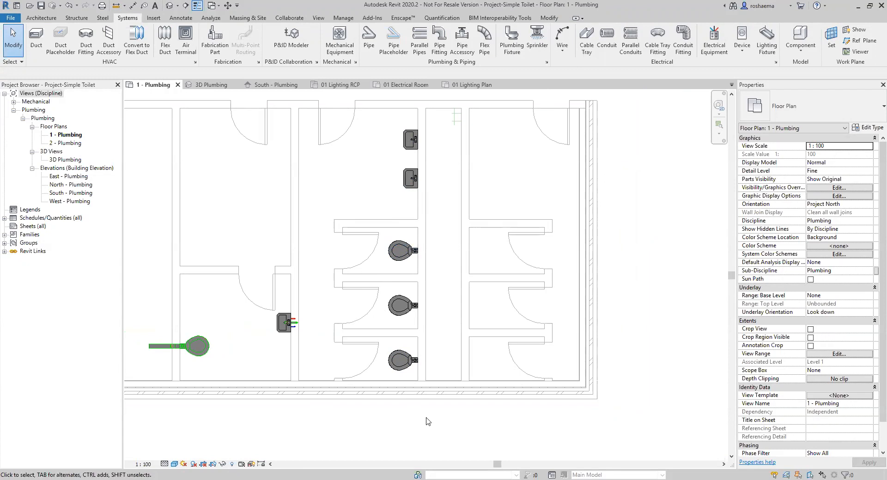
Window-select the two sinks and three toilets, filtering to keep only Plumbing Fixtures.
left_click_drag(335, 419, 451, 103)
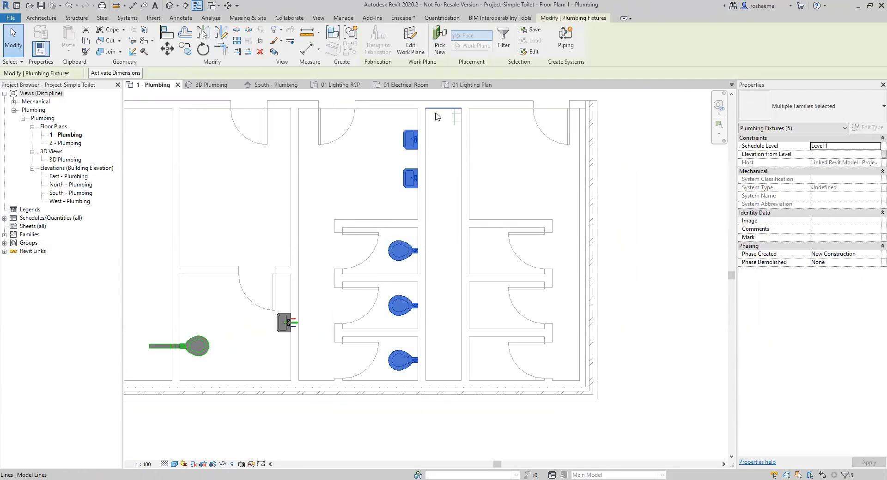
left_click(507, 40)
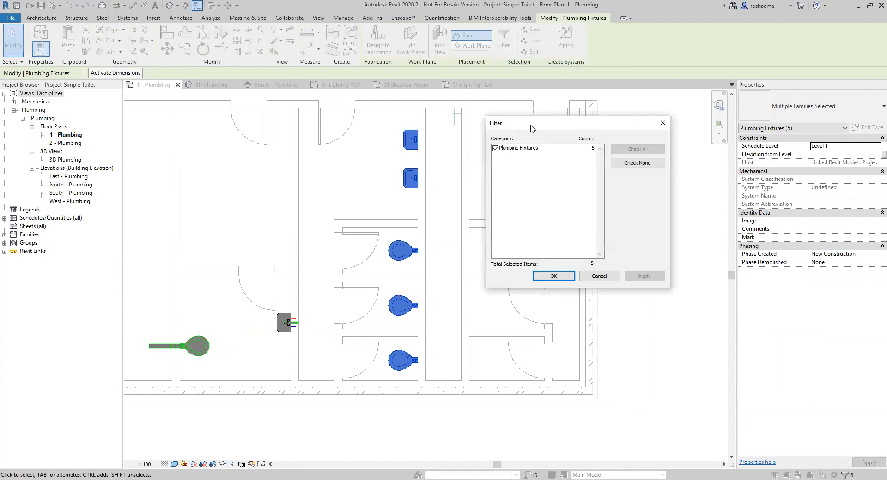
left_click_drag(531, 128, 556, 131)
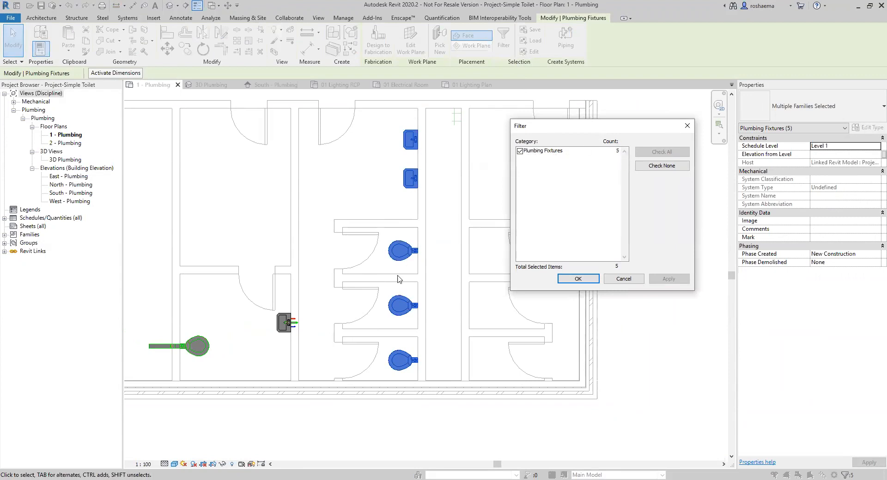
left_click(578, 279)
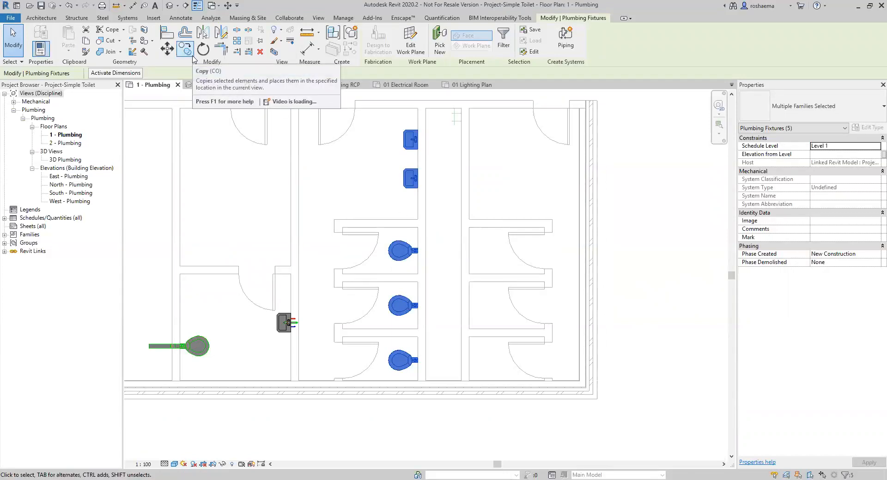
Mirror-copy the fixtures across a vertical axis drawn from the partition wall midpoint.
left_click(225, 36)
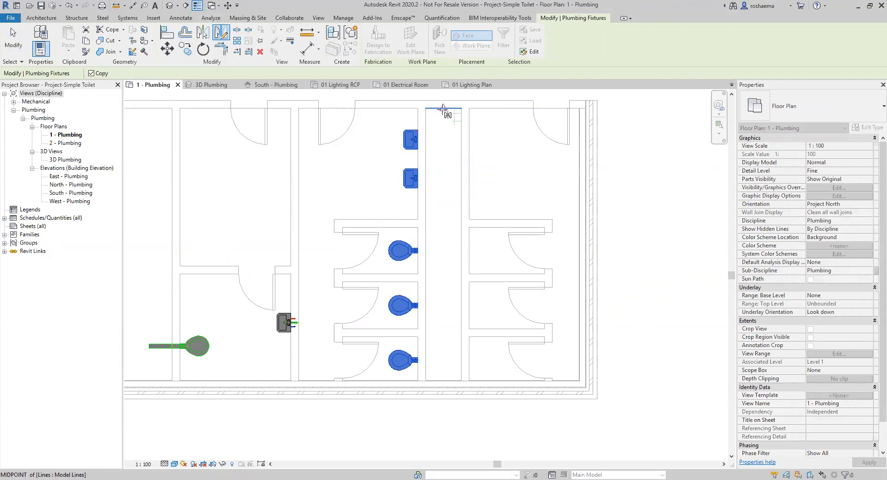
scroll(443, 118, "up", 3)
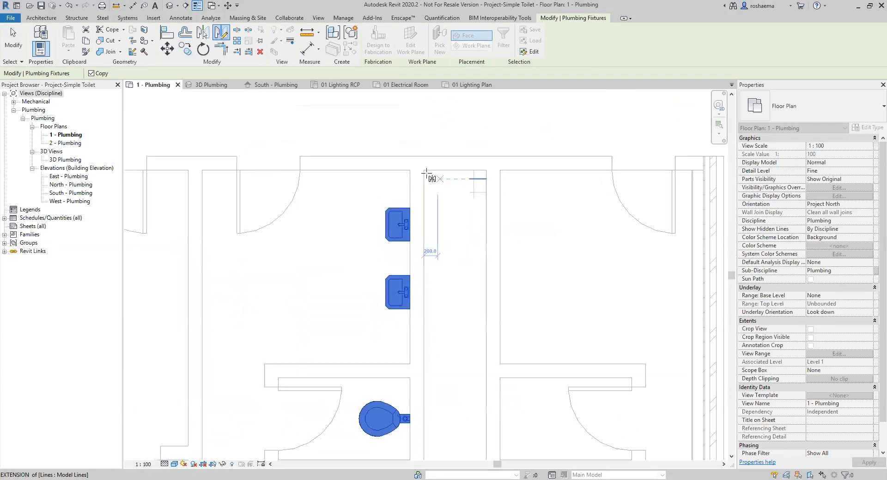
left_click(454, 170)
scroll(457, 311, "down", 2)
middle_click_drag(457, 310, 419, 308)
scroll(420, 307, "up", 1)
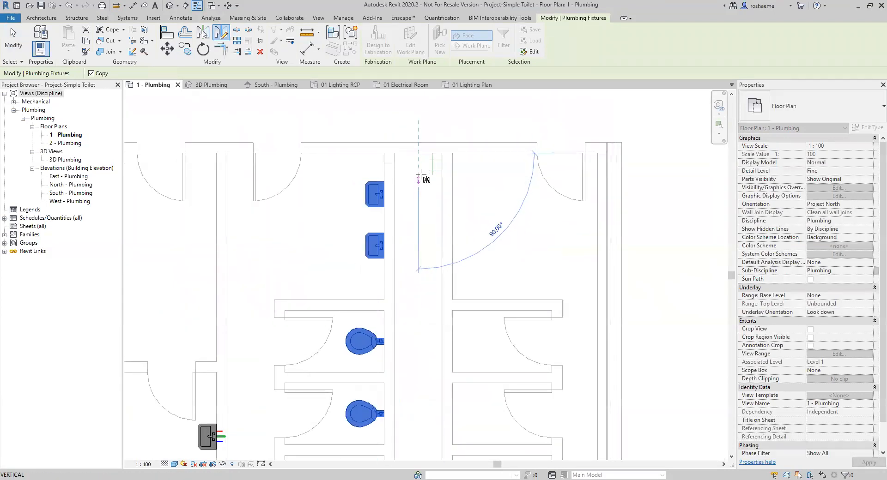
left_click(420, 221)
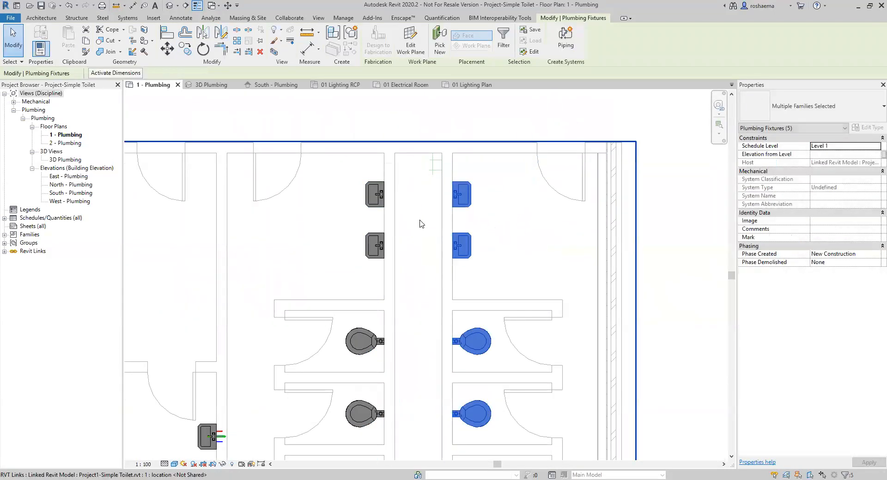
scroll(549, 293, "down", 5)
middle_click_drag(659, 347, 649, 300)
scroll(629, 291, "up", 1)
scroll(627, 286, "up", 1)
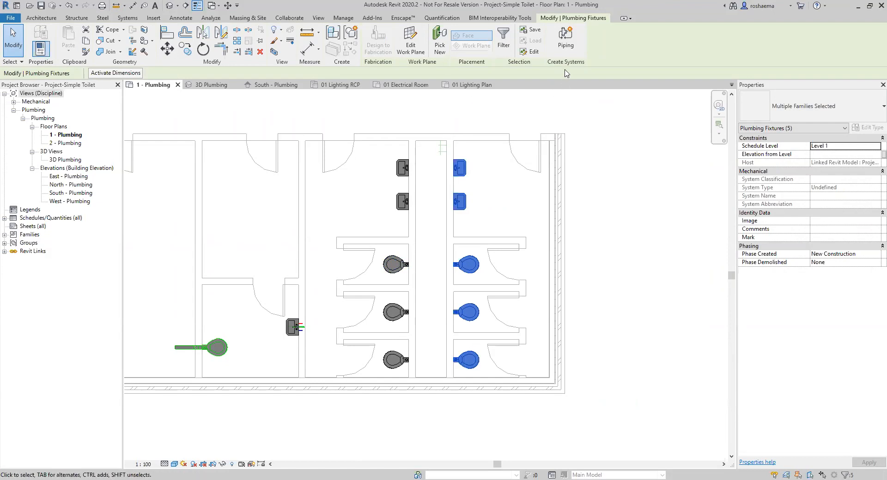
Group the mirrored fixtures into a Sanitary system named '1st Floor sanitary', opened in System Editor.
left_click(571, 46)
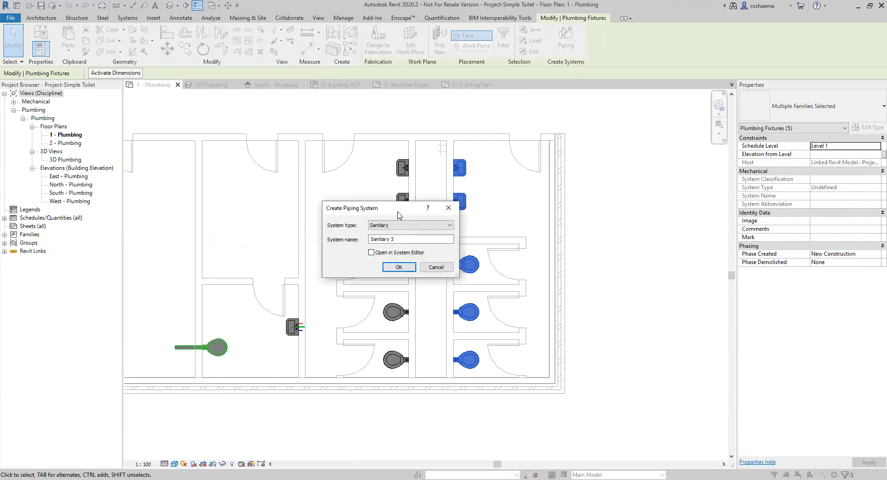
left_click_drag(399, 215, 642, 179)
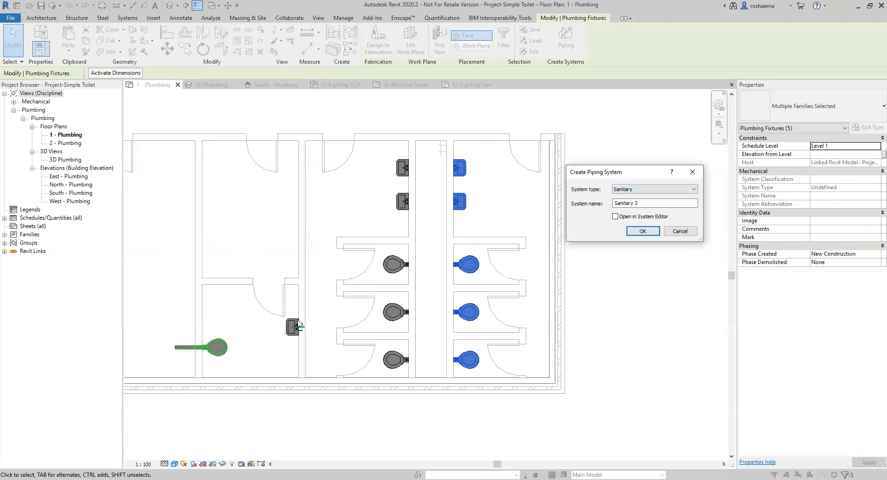
left_click(648, 203)
left_click_drag(652, 205, 610, 205)
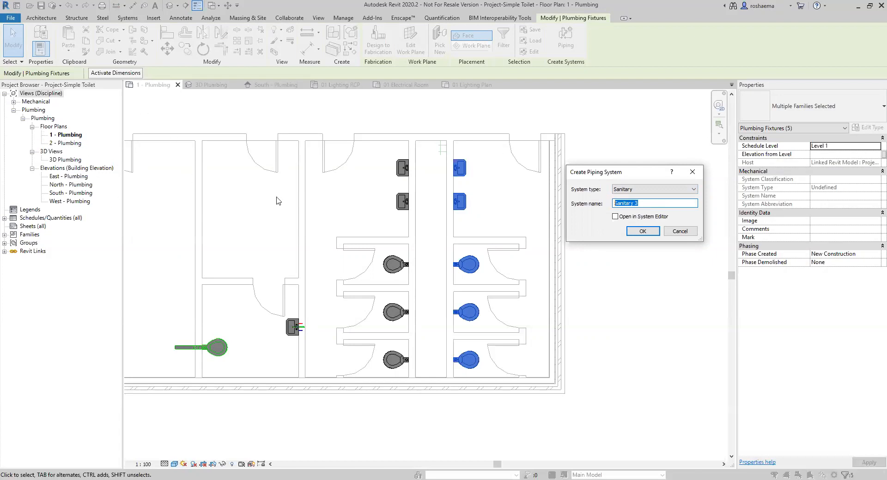
type("1st Floor s")
left_click(615, 217)
left_click(637, 231)
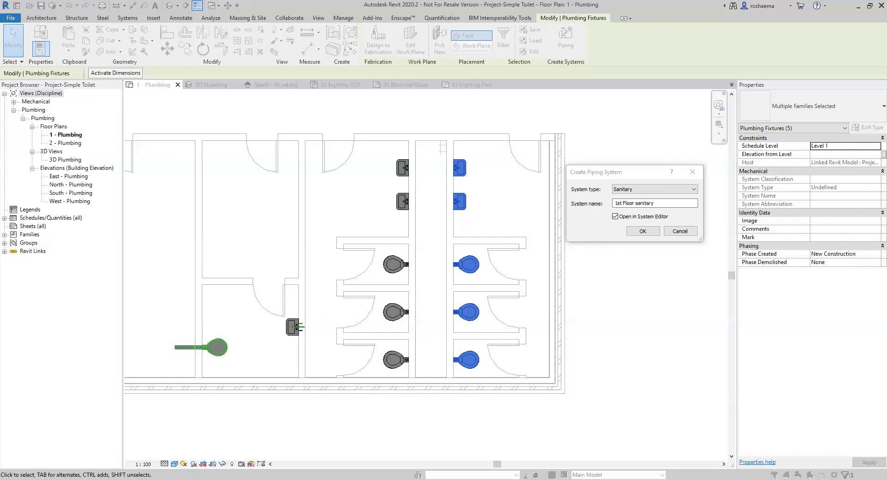
left_click(641, 231)
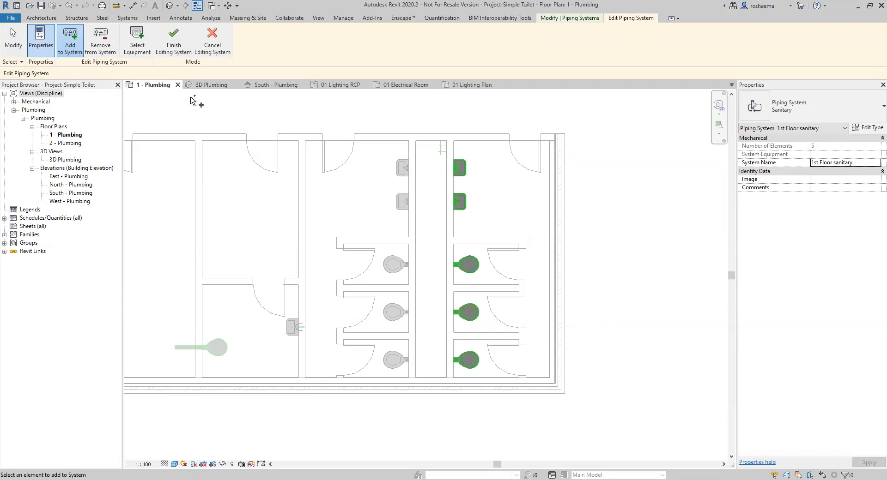
Add the original two lavatories and three water closets to '1st Floor sanitary' and finish editing.
left_click(99, 40)
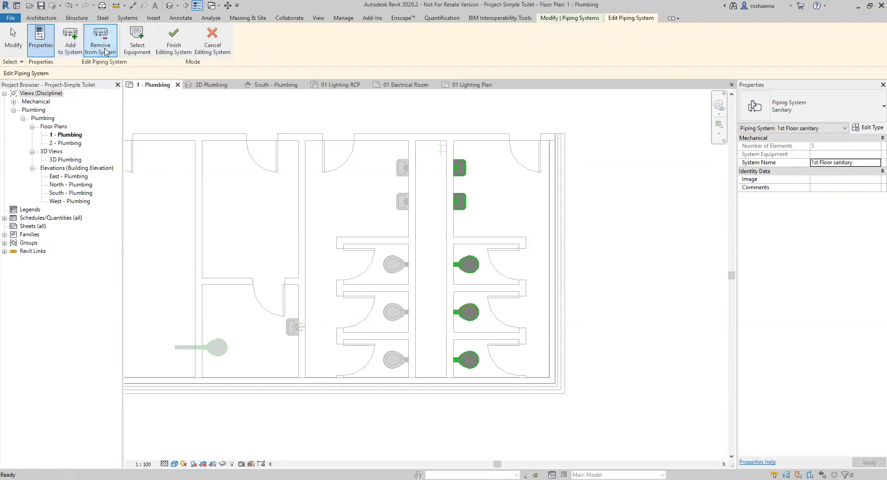
left_click(75, 45)
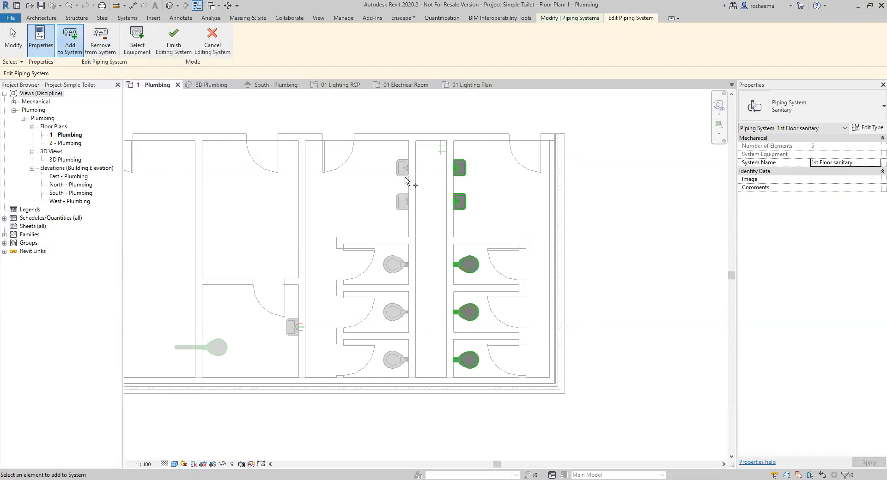
left_click_drag(338, 108, 427, 415)
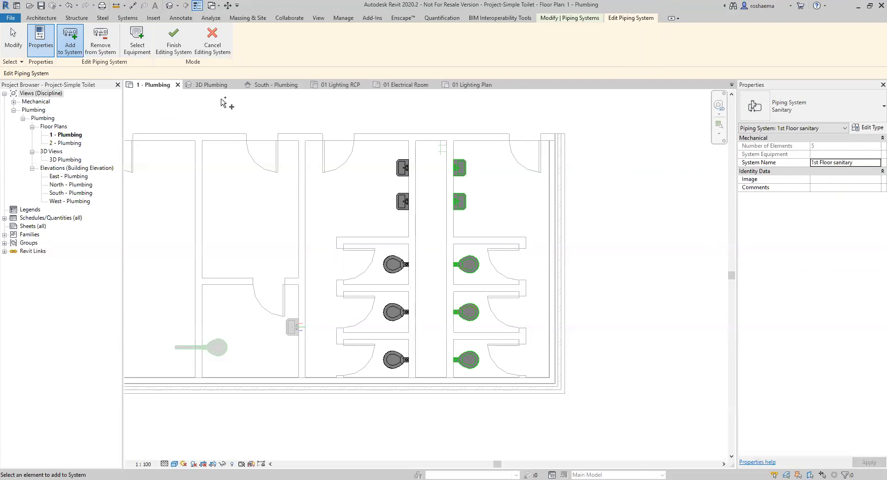
left_click(175, 46)
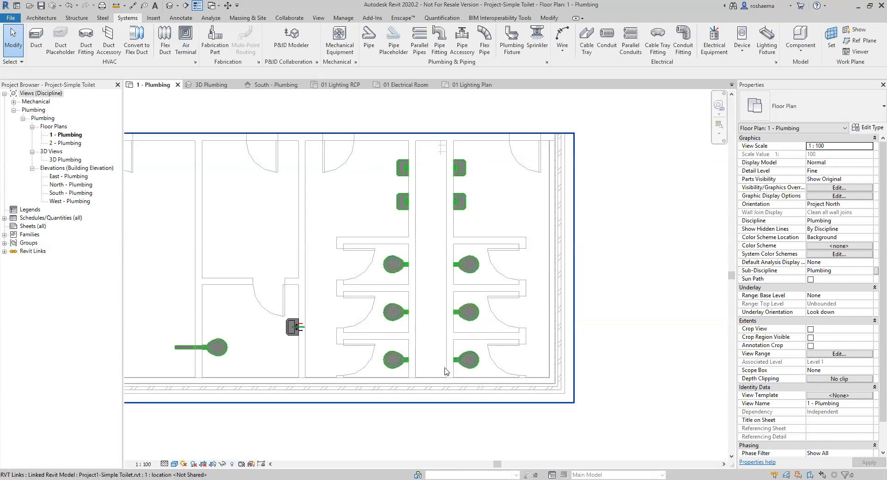
Select a lavatory in the '1st Floor sanitary' system and generate a sanitary pipe layout.
left_click(400, 171)
left_click(404, 202)
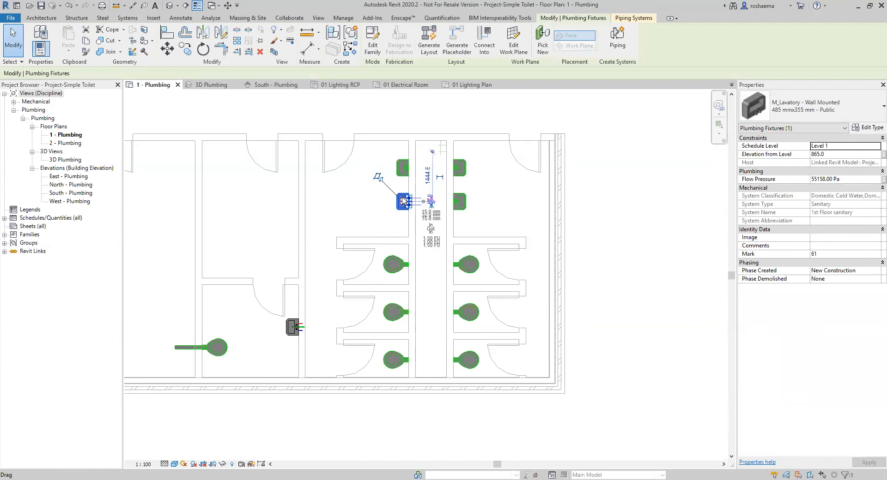
left_click(457, 202)
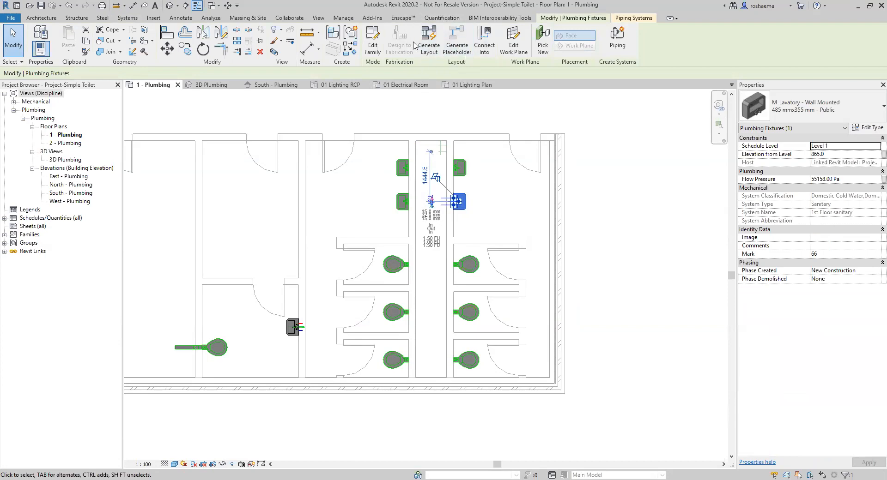
left_click(405, 175)
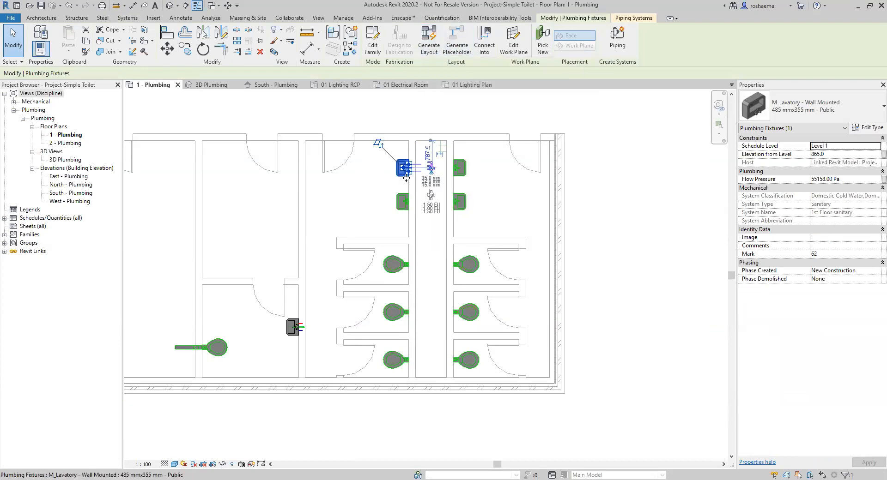
left_click(458, 175)
left_click(457, 208)
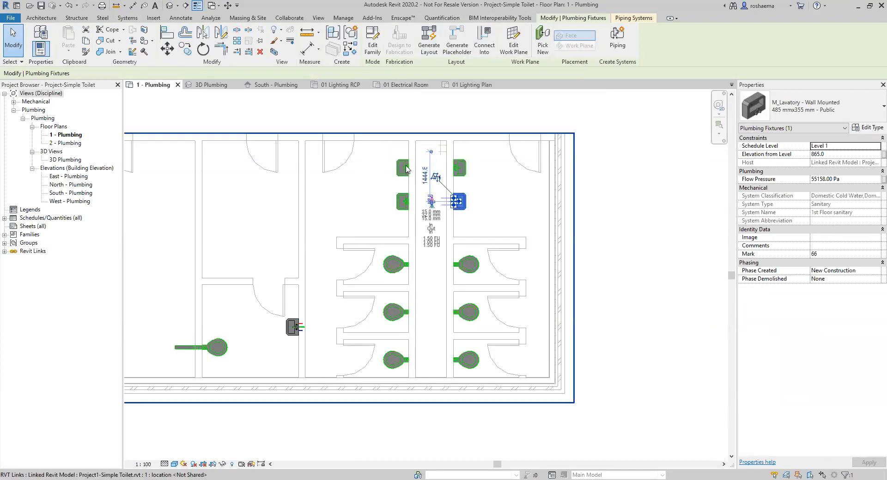
left_click(429, 45)
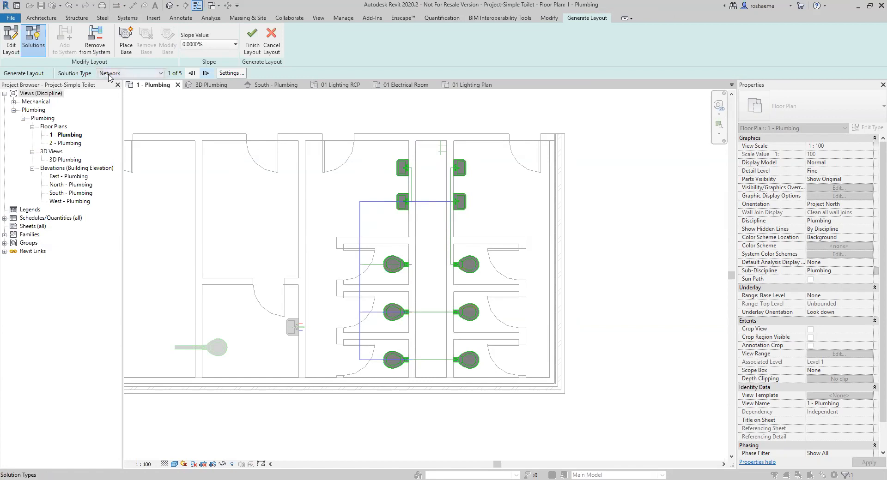
Step through all five generated layout solutions, stopping at solution 3 of 5.
left_click(205, 73)
left_click(206, 73)
left_click(205, 73)
left_click(206, 73)
left_click(206, 73)
left_click(205, 73)
left_click(206, 73)
left_click(205, 73)
left_click(205, 73)
left_click(205, 73)
left_click(205, 73)
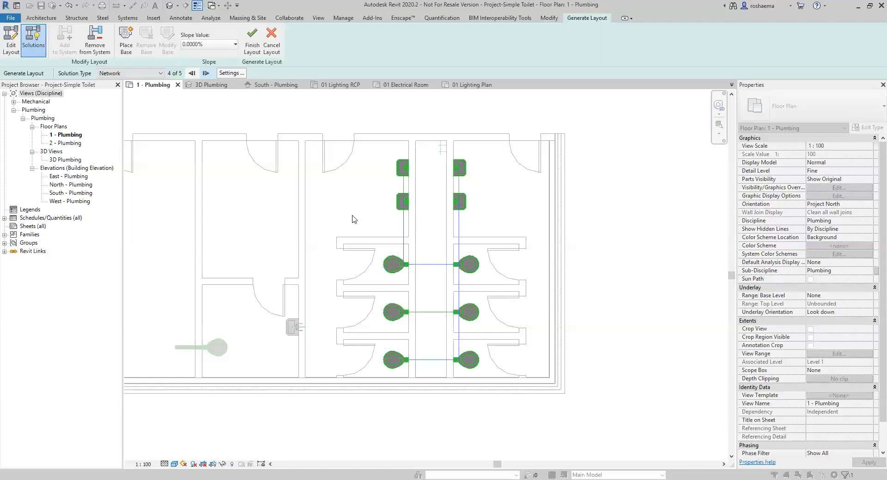
Place a layout base at the line intersection atop the central chase between the sinks.
left_click(128, 51)
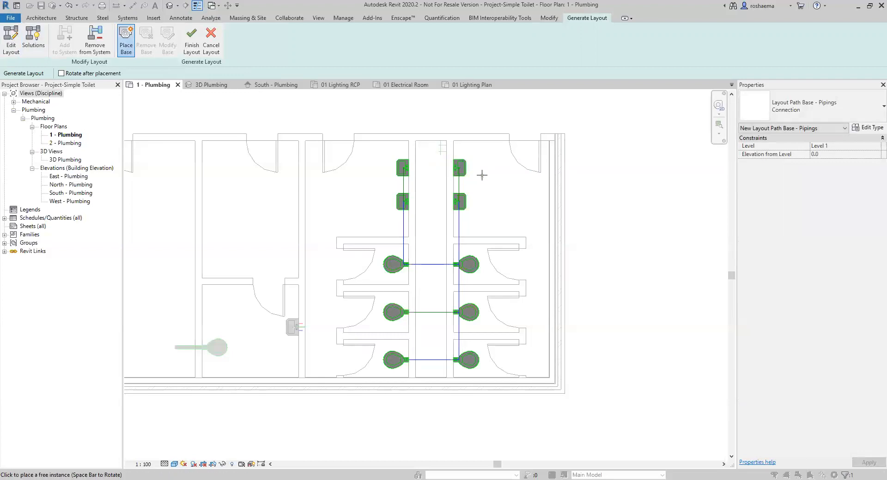
scroll(446, 153, "up", 2)
scroll(441, 134, "up", 5)
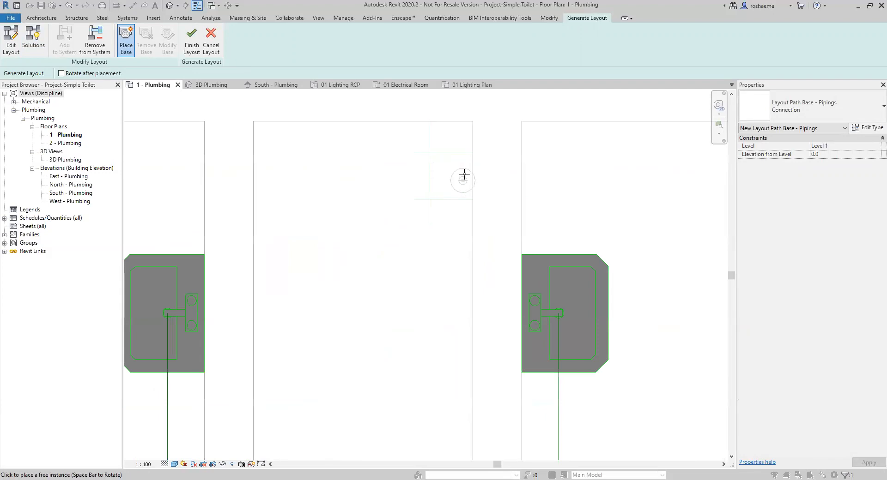
scroll(438, 136, "up", 2)
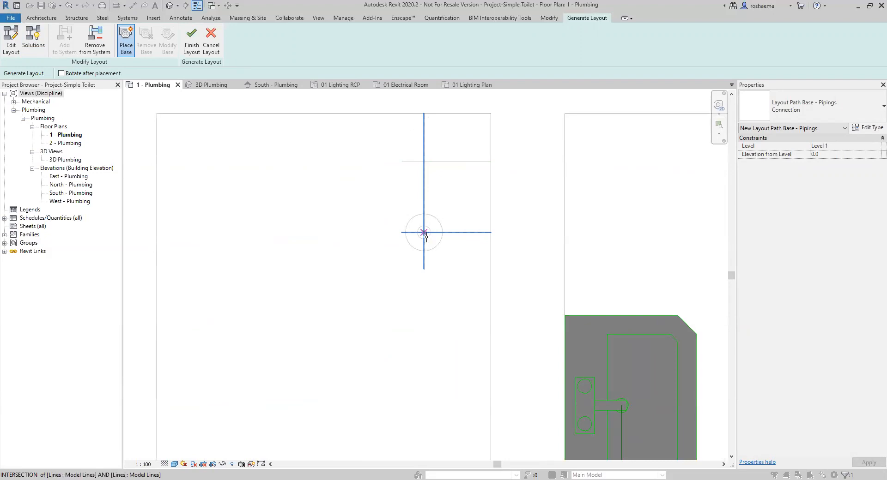
left_click(423, 162)
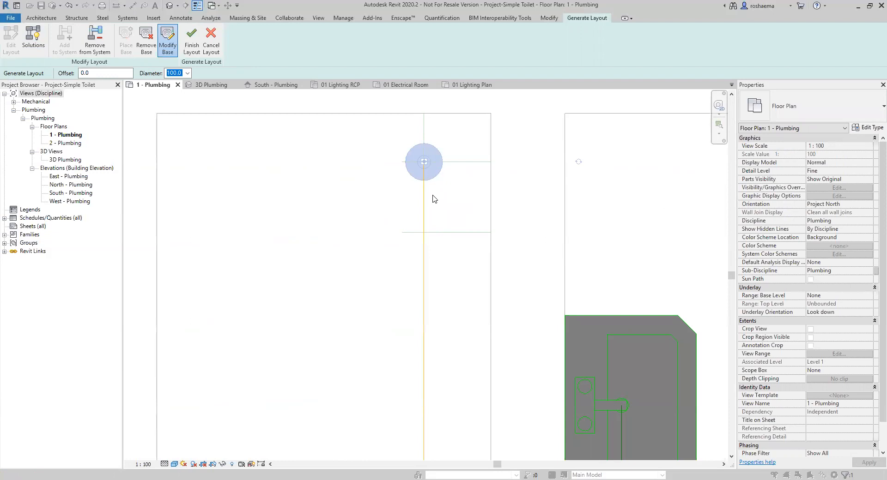
scroll(434, 199, "down", 3)
middle_click_drag(380, 362, 400, 264)
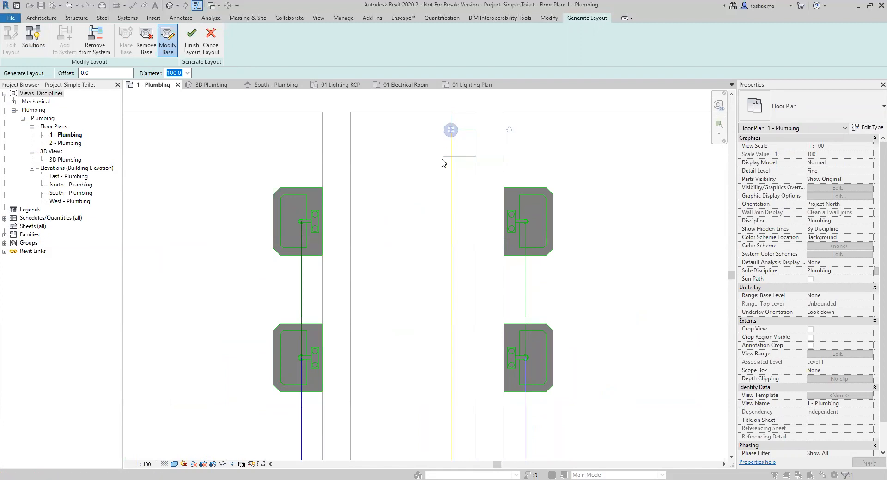
Set the layout base offset to -1220.
left_click(99, 73)
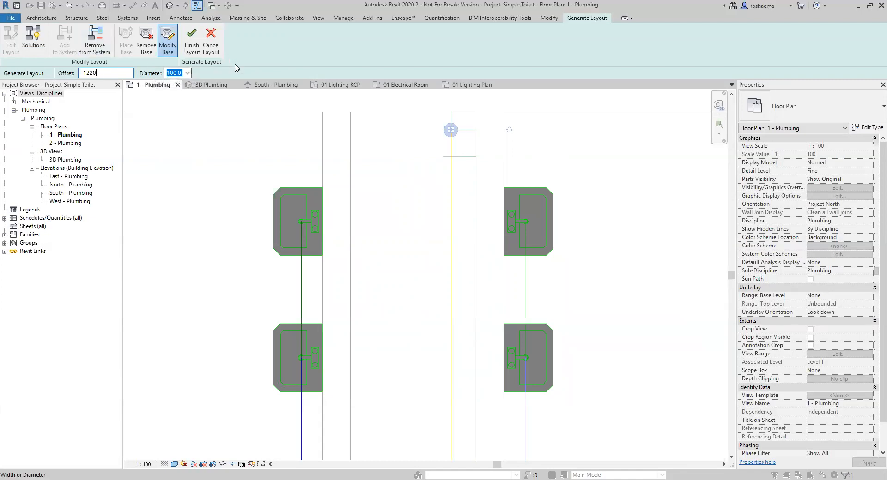
scroll(397, 283, "down", 3)
middle_click_drag(392, 287, 363, 140)
scroll(382, 211, "down", 2)
middle_click_drag(382, 229, 382, 273)
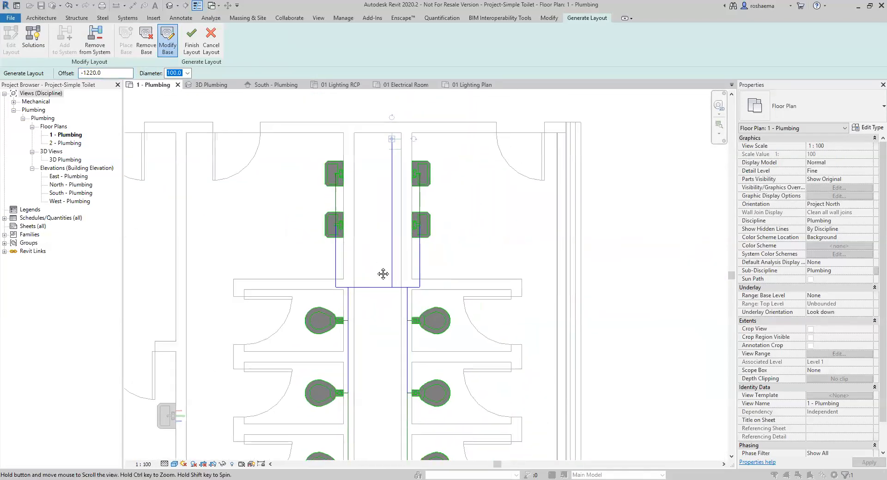
scroll(376, 271, "up", 1)
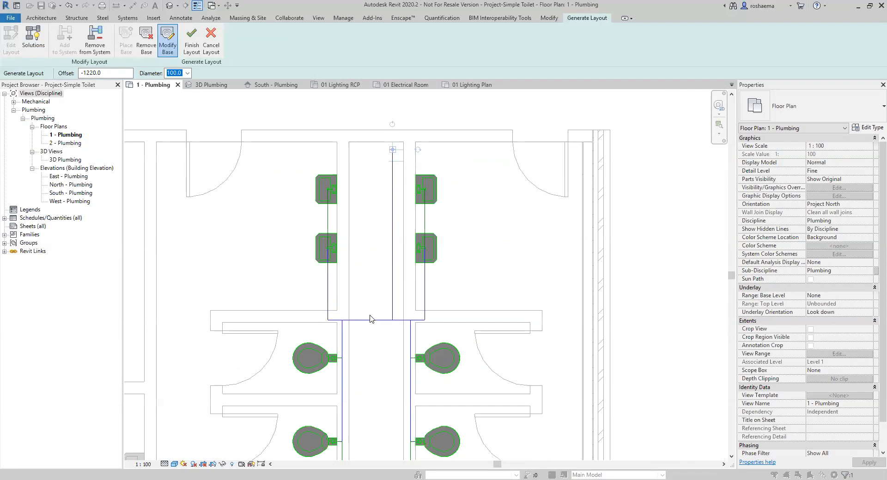
scroll(364, 310, "down", 3)
scroll(385, 295, "down", 2)
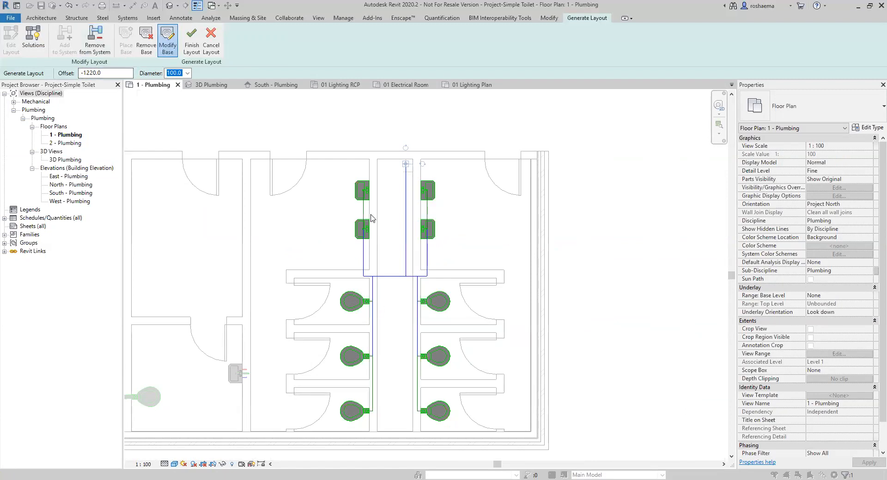
Return to layout solution 3 of 5 and review the Main and Branch conversion settings unchanged.
left_click(38, 46)
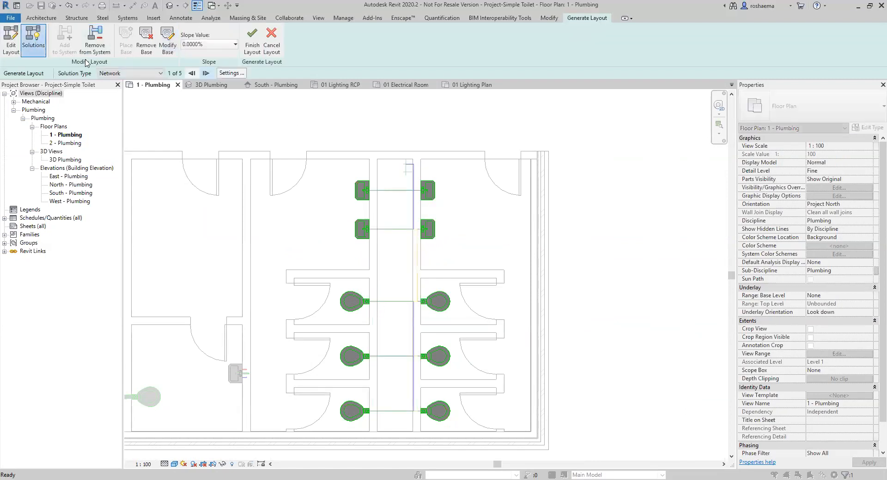
left_click(206, 74)
left_click(206, 73)
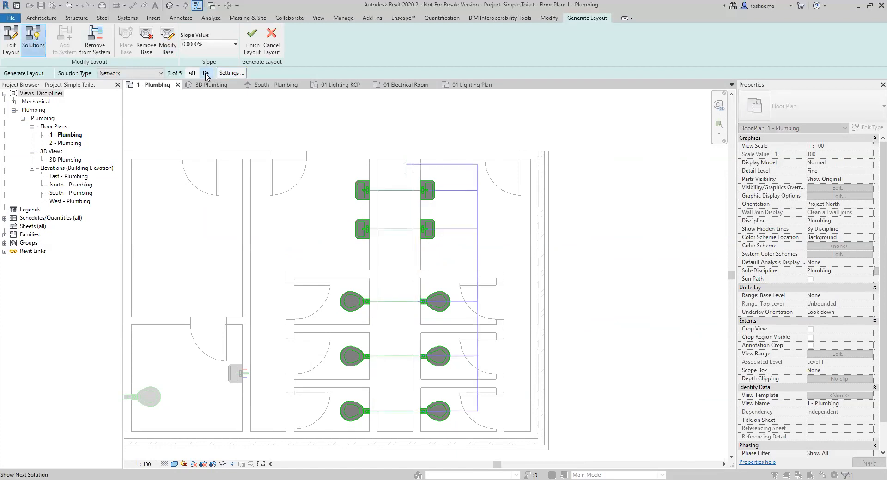
left_click(238, 75)
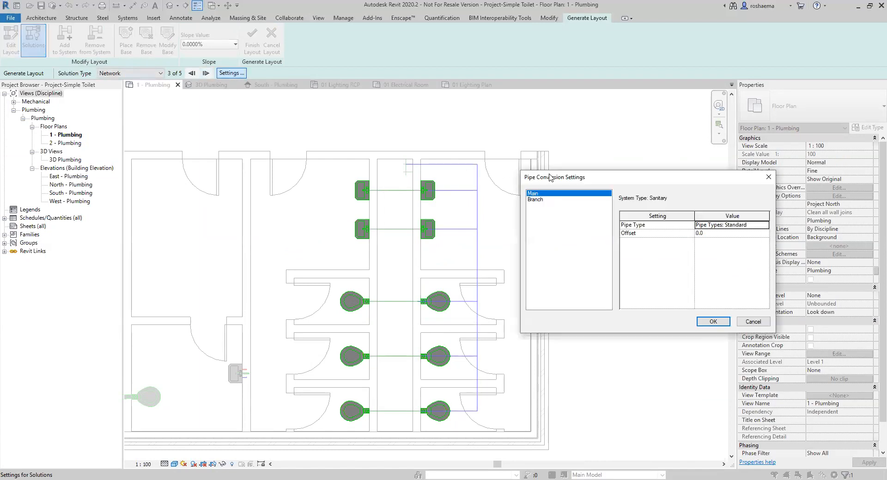
left_click_drag(557, 174, 539, 166)
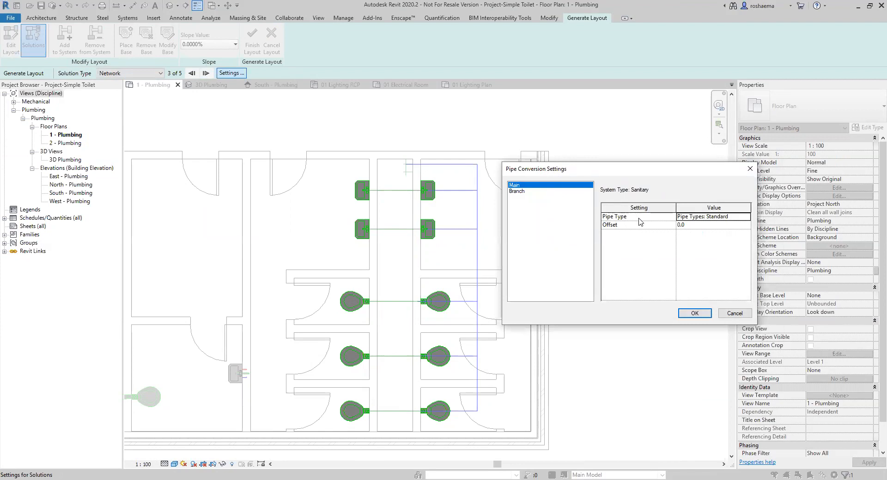
key("Down")
left_click(519, 186)
left_click(730, 315)
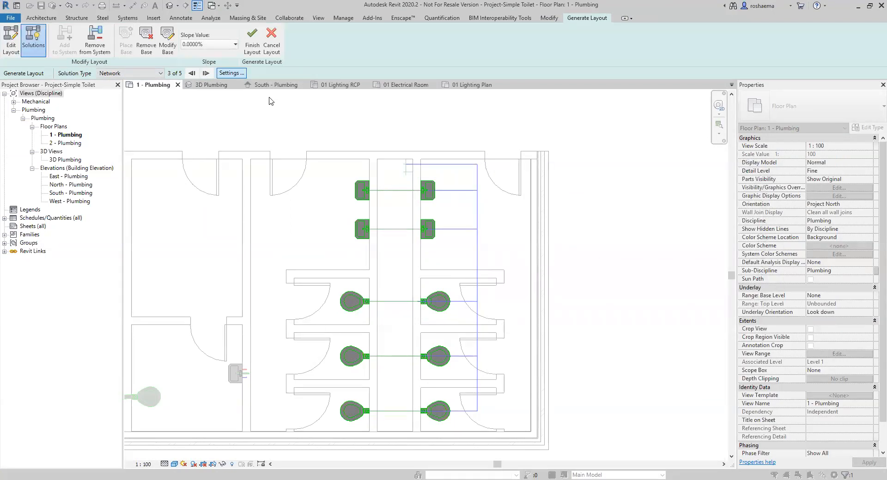
Finish the layout to generate the sanitary pipes and view them in 3D Plumbing.
left_click(253, 40)
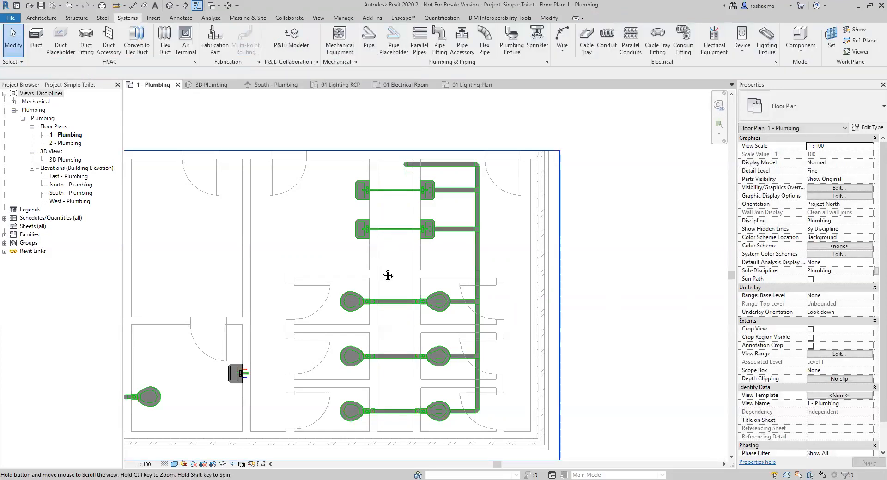
middle_click_drag(387, 275, 433, 256)
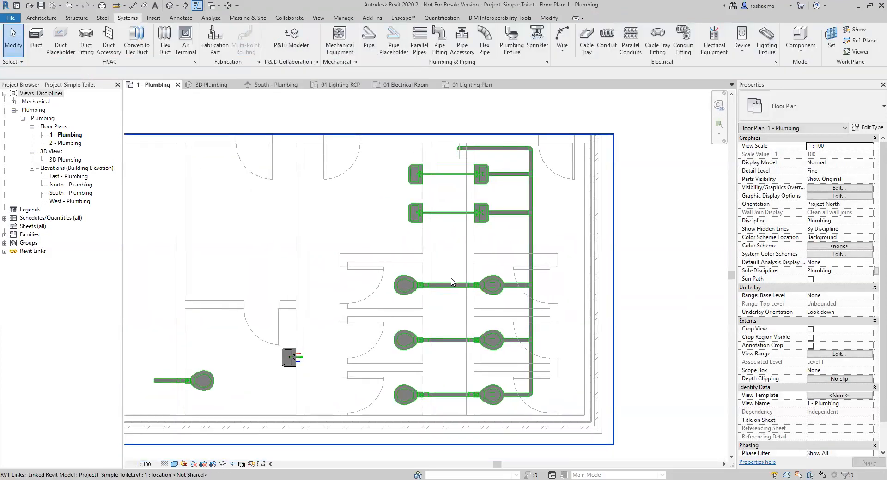
scroll(469, 328, "up", 1)
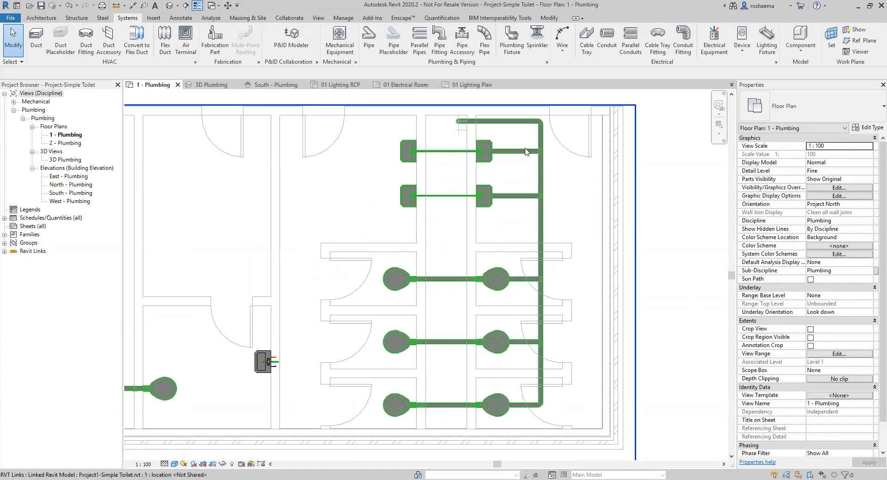
left_click(210, 85)
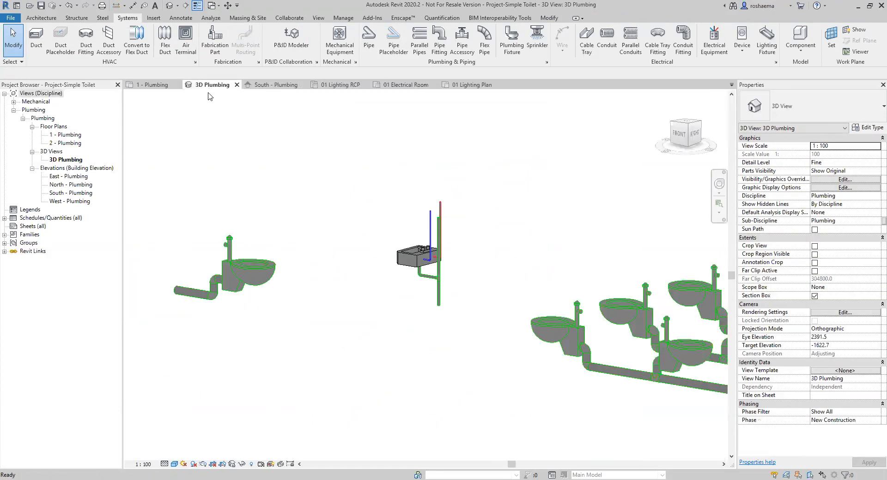
middle_click_drag(561, 357, 331, 325)
middle_click_drag(391, 377, 450, 361)
left_click(668, 311)
middle_click_drag(565, 326, 442, 395)
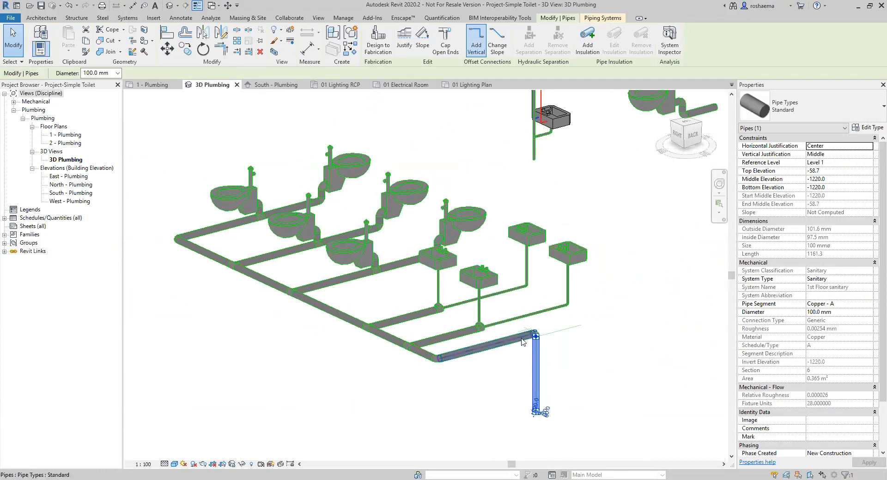
left_click(511, 392)
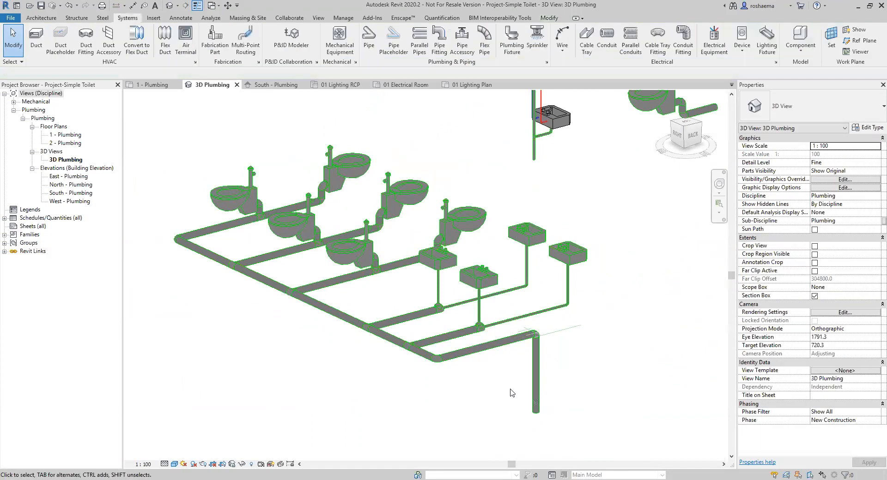
middle_click_drag(476, 409, 528, 414)
scroll(494, 401, "up", 1)
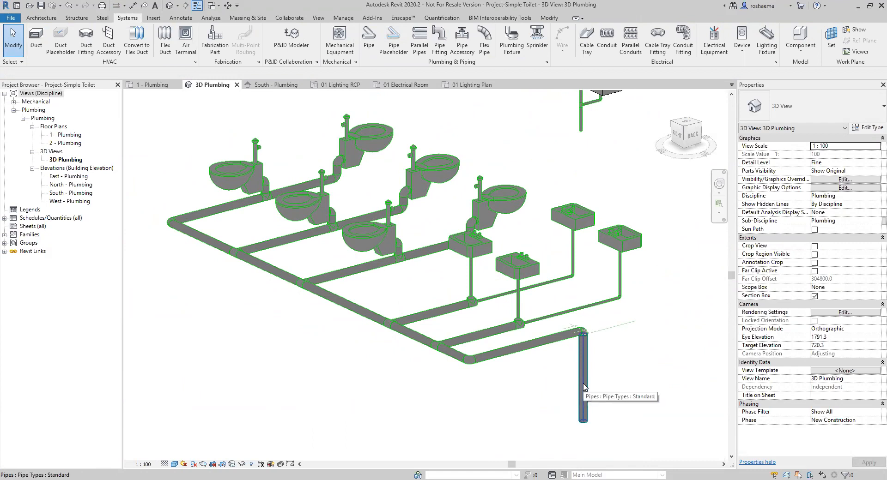
Select the whole '1st Floor sanitary' network of pipes and fixtures, 70 elements in all.
key("Tab")
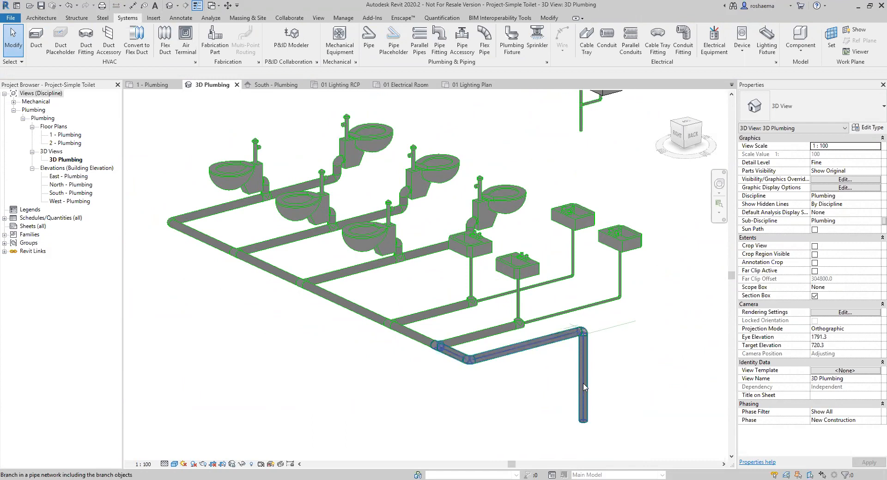
key("Tab")
key("Tab")
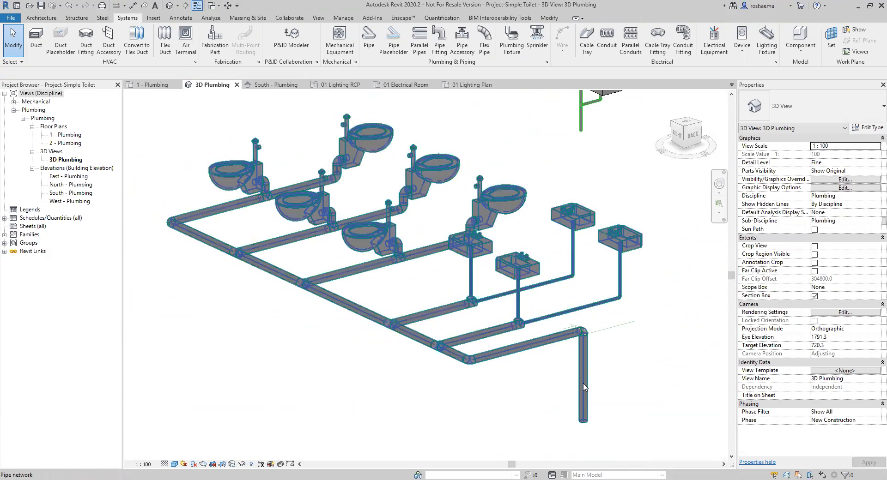
left_click(583, 387)
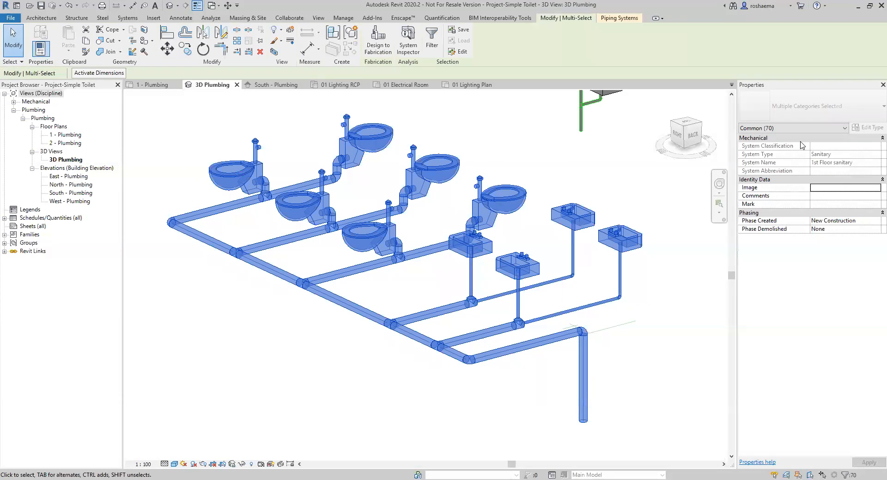
Deselect the 70-element sanitary network and switch to the 1 - Plumbing floor plan.
left_click(328, 310)
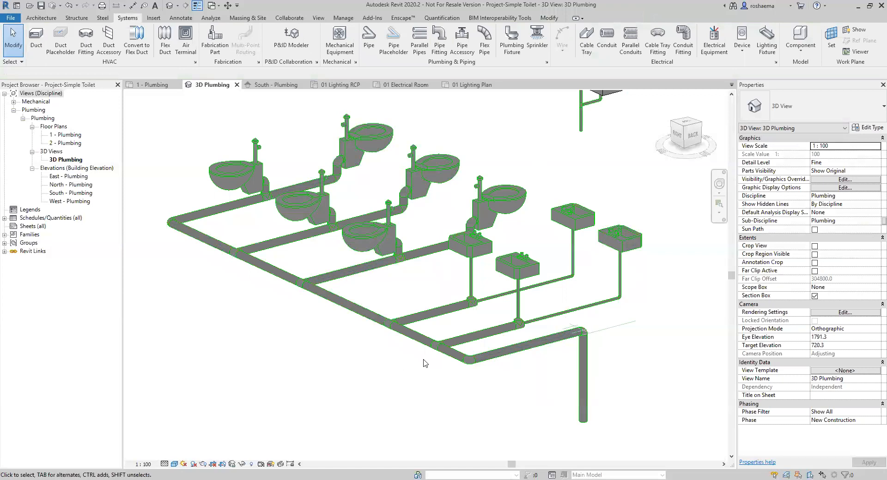
left_click(154, 85)
Delete the upper and lower tees joining the lavatory branches to the main pipe.
scroll(548, 168, "up", 4)
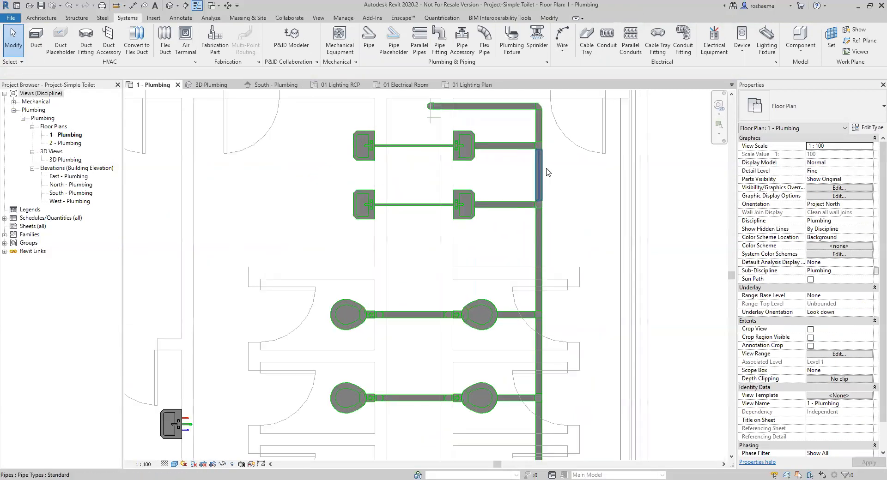
scroll(559, 195, "up", 2)
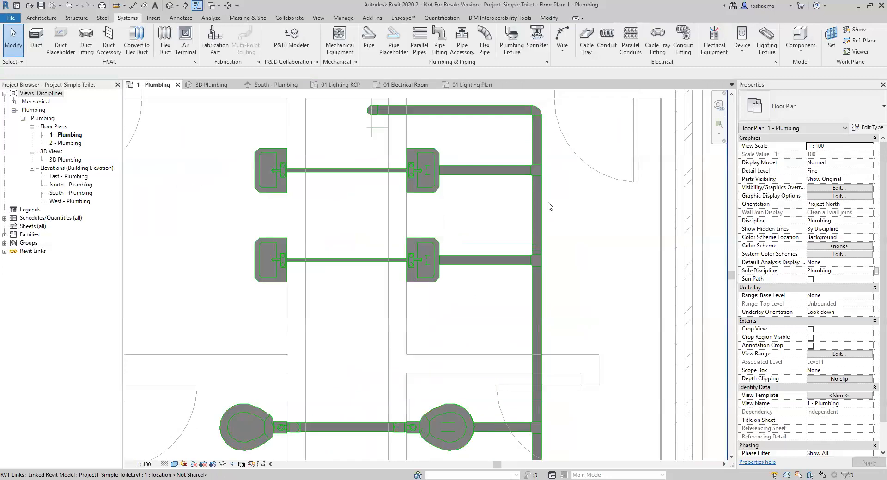
scroll(535, 180, "up", 3)
left_click(535, 168)
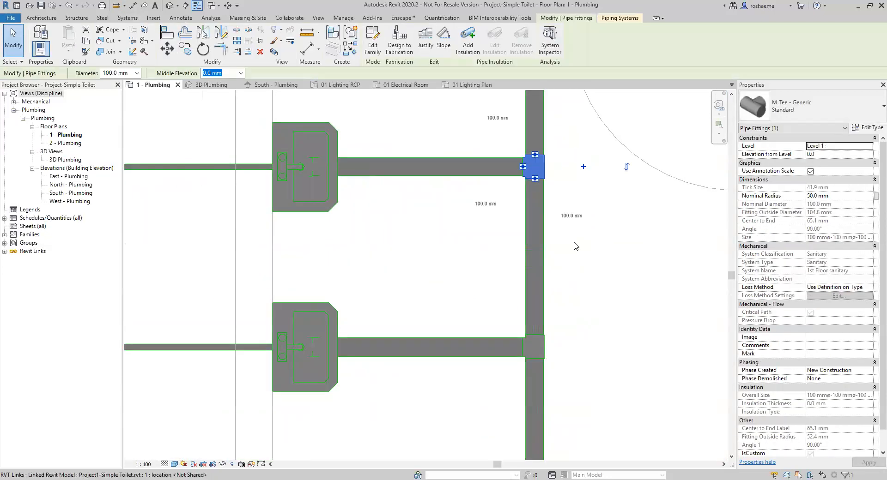
key("Delete")
left_click(534, 345)
key("Delete")
Move the vertical pipe between the two branches 400 mm to the left.
left_click(538, 287)
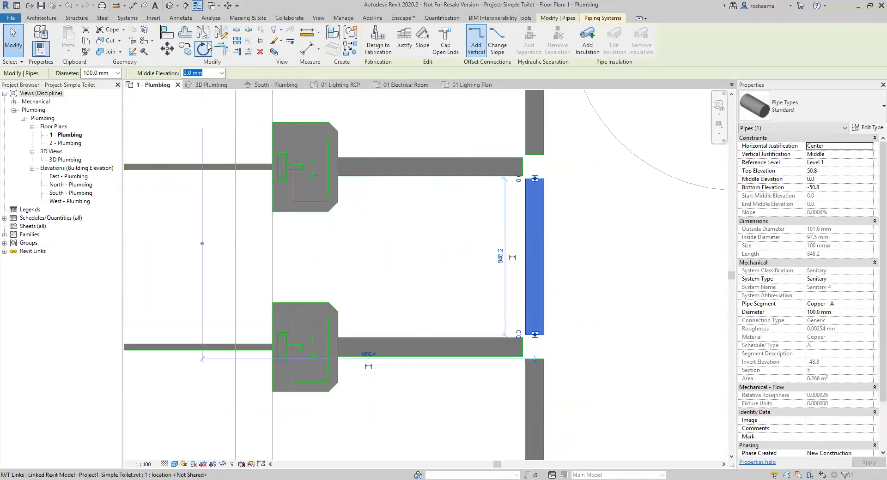
left_click(170, 52)
left_click(532, 257)
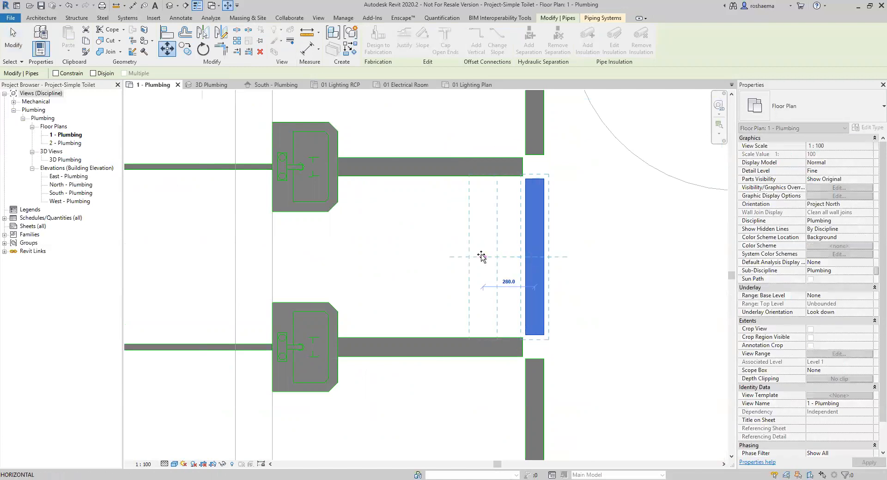
type("400")
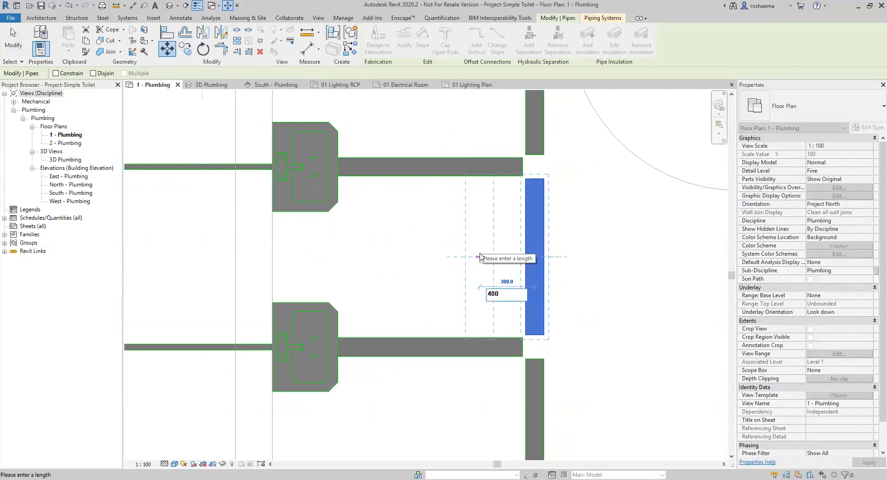
key("Return")
left_click(480, 256)
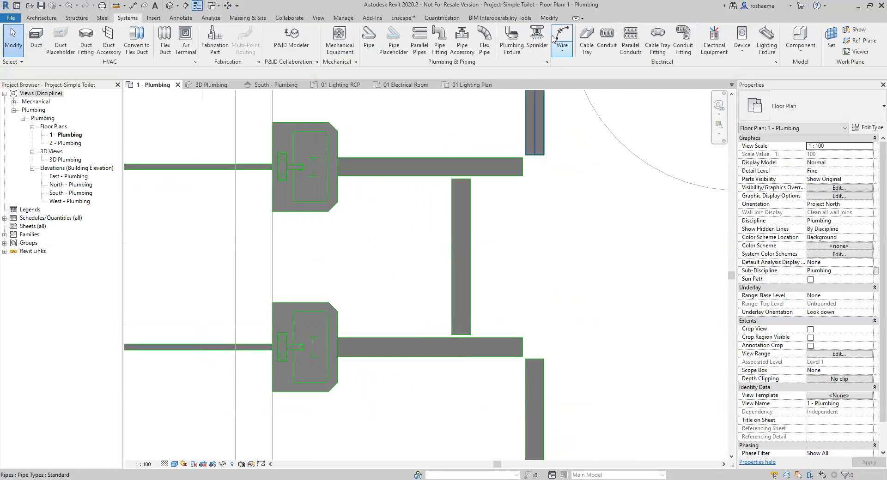
Trim/Extend to Corner both lavatory branches onto the moved pipe and rejoin the main pipe.
left_click(551, 20)
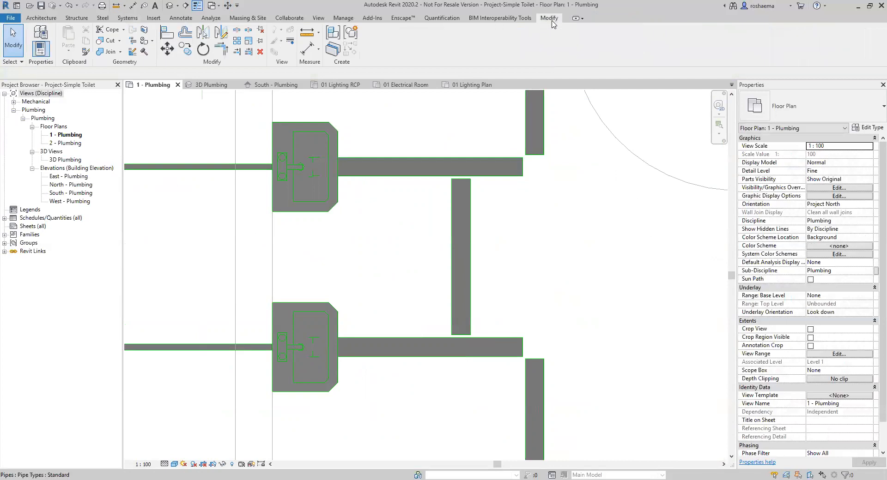
left_click(222, 51)
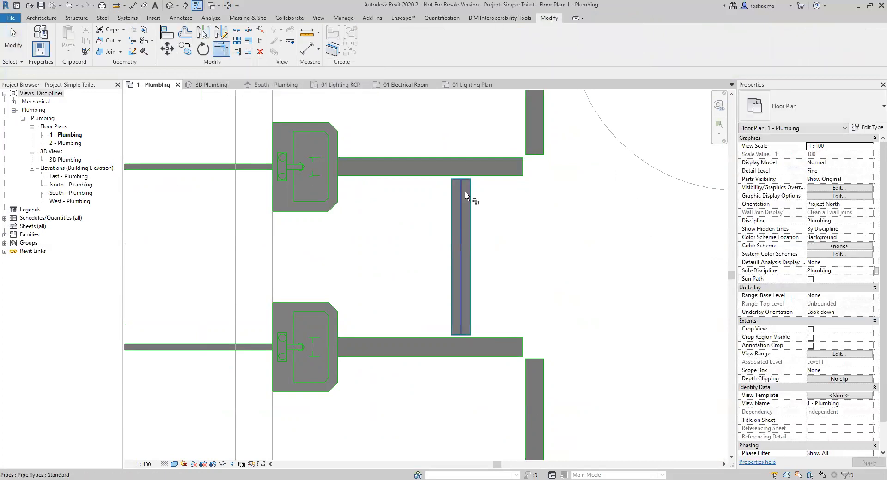
left_click(446, 165)
left_click(459, 208)
left_click(443, 346)
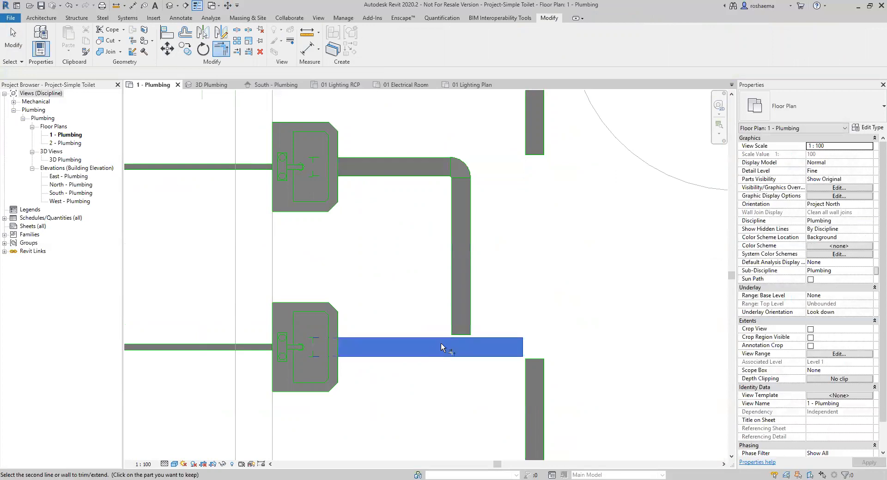
left_click(465, 310)
left_click(535, 125)
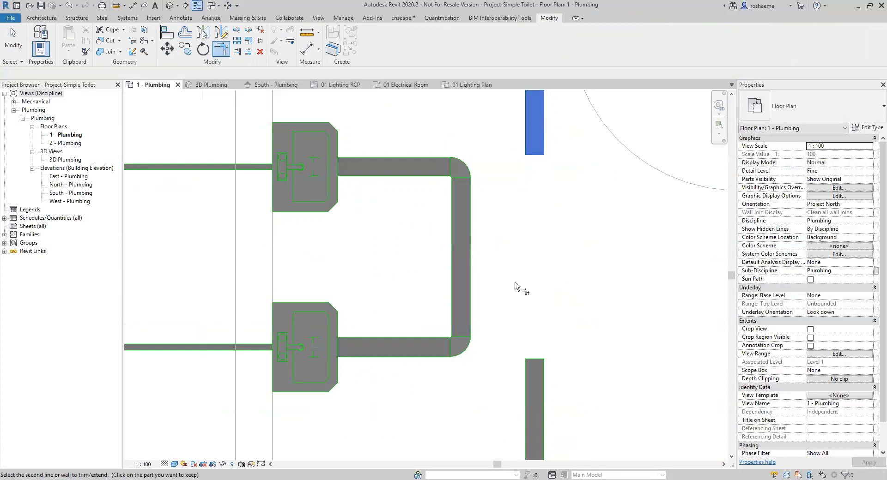
left_click(530, 391)
key("Escape")
scroll(521, 291, "down", 1)
middle_click_drag(530, 339, 536, 342)
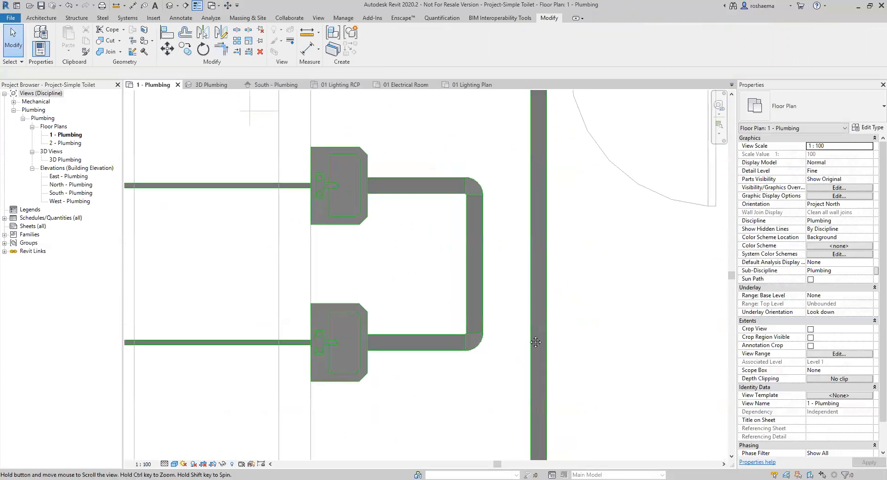
scroll(535, 342, "down", 3)
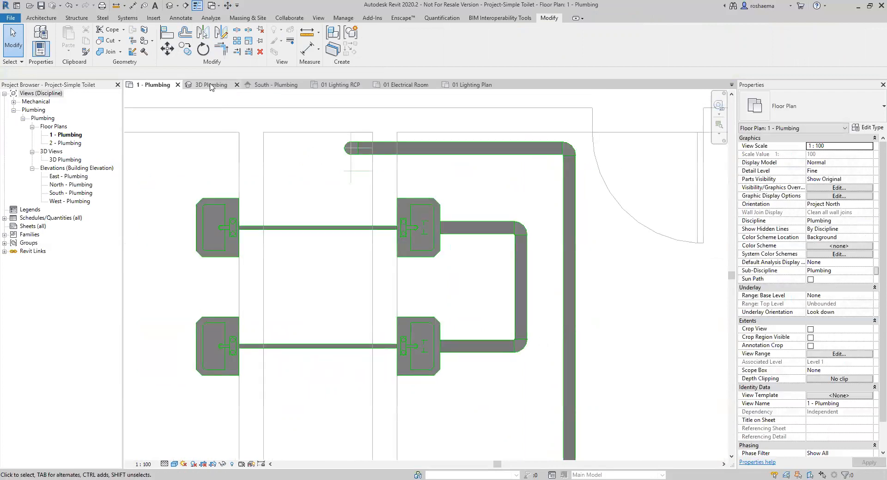
In 3D Plumbing, Tab-select the toilet drain network and orbit to inspect it.
left_click(211, 85)
key("Tab")
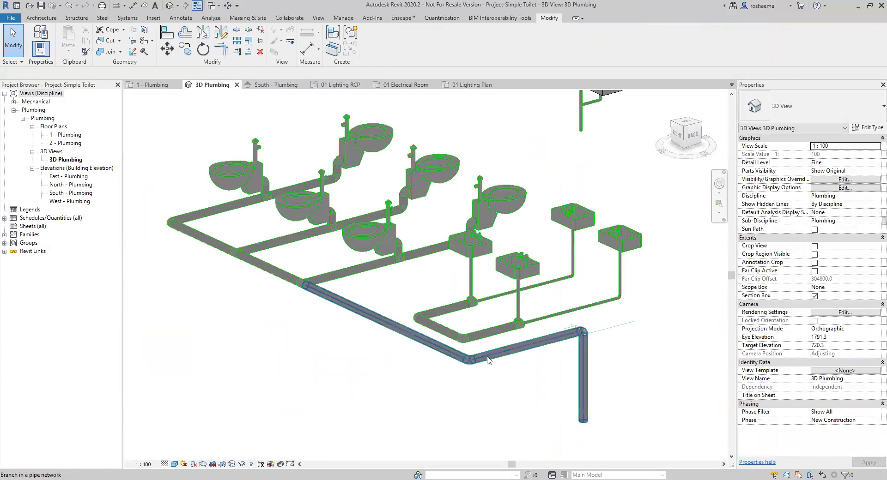
left_click(488, 360)
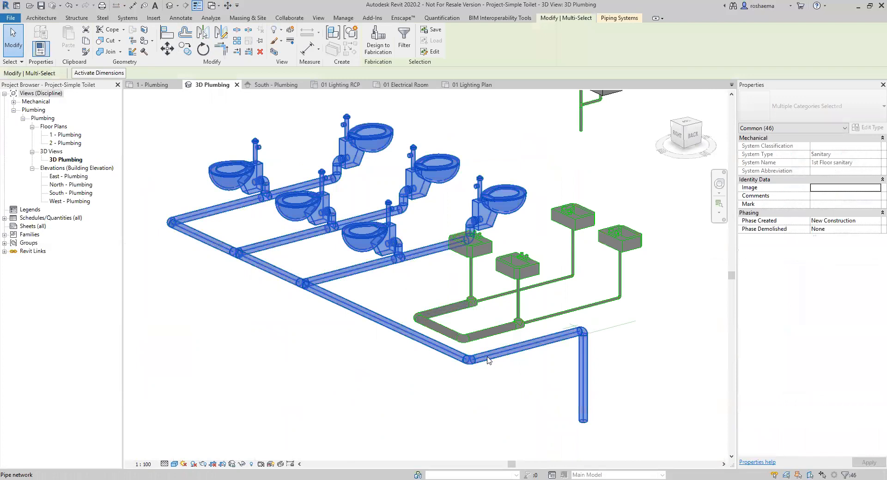
middle_click_drag(379, 387, 430, 389, "shift")
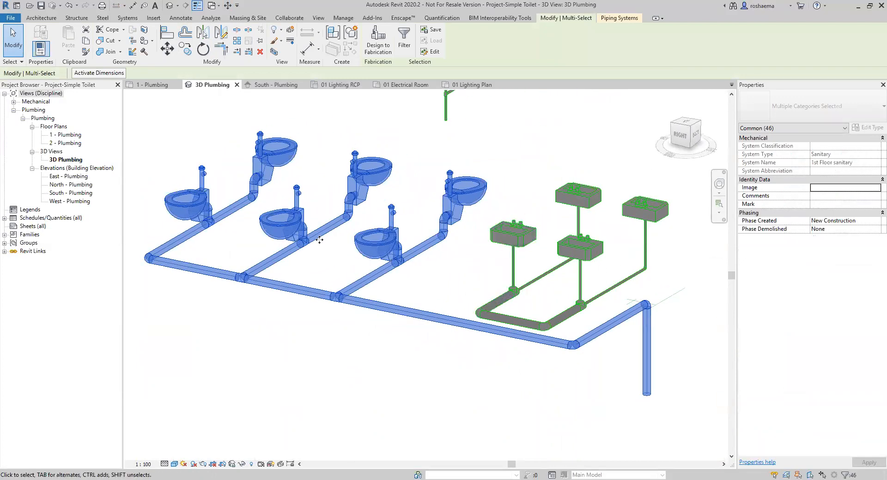
left_click(457, 356)
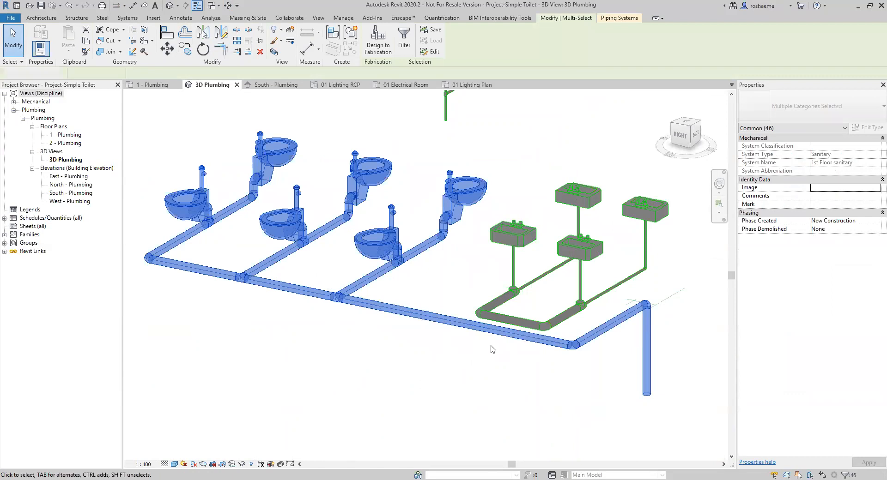
Tab-select the separate lavatory pipe network, check the South - Plumbing elevation, and return to 3D.
key("Tab")
left_click(519, 326)
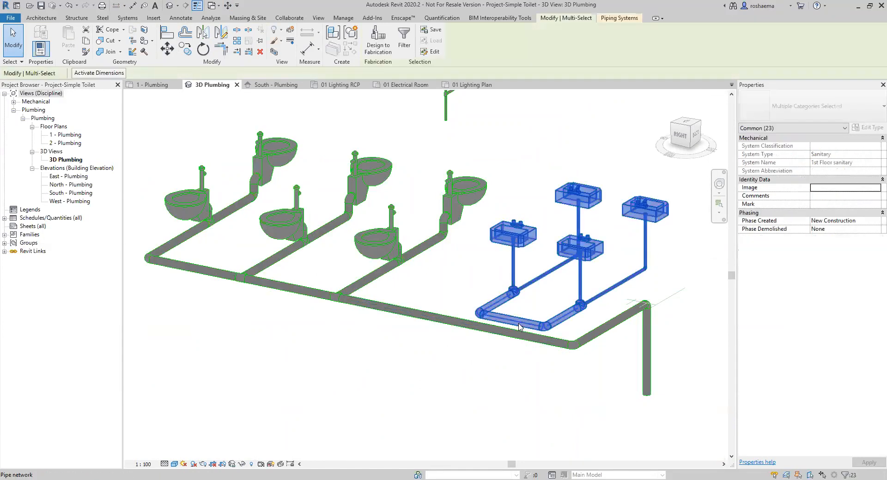
left_click(570, 280)
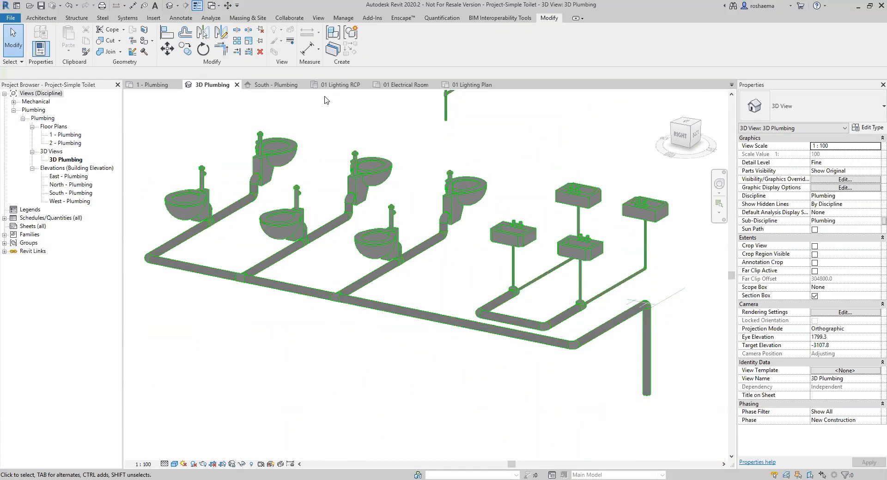
left_click(269, 89)
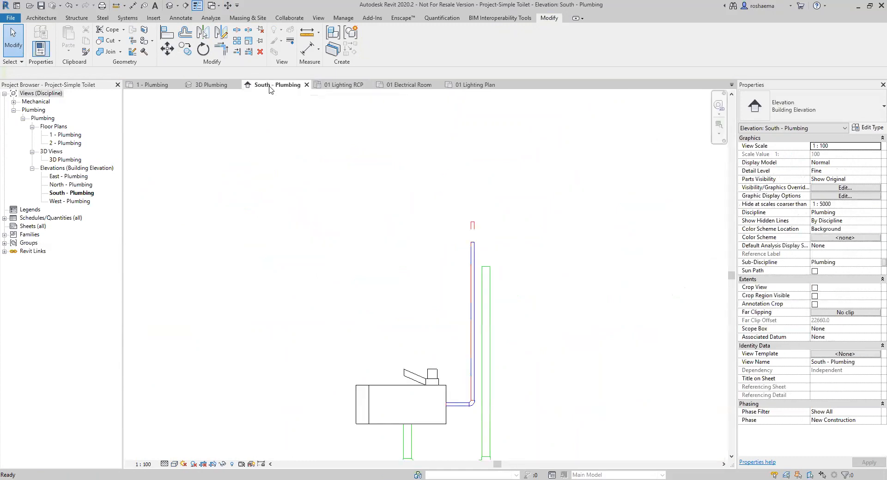
left_click(214, 89)
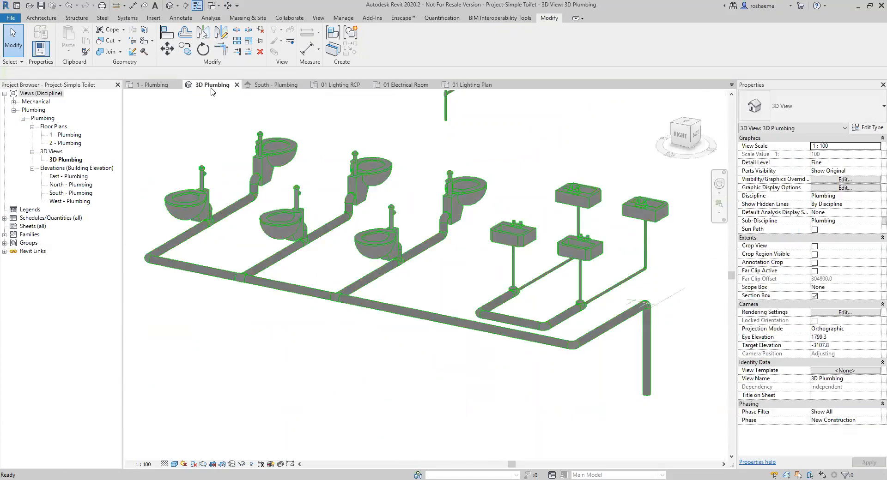
left_click(163, 89)
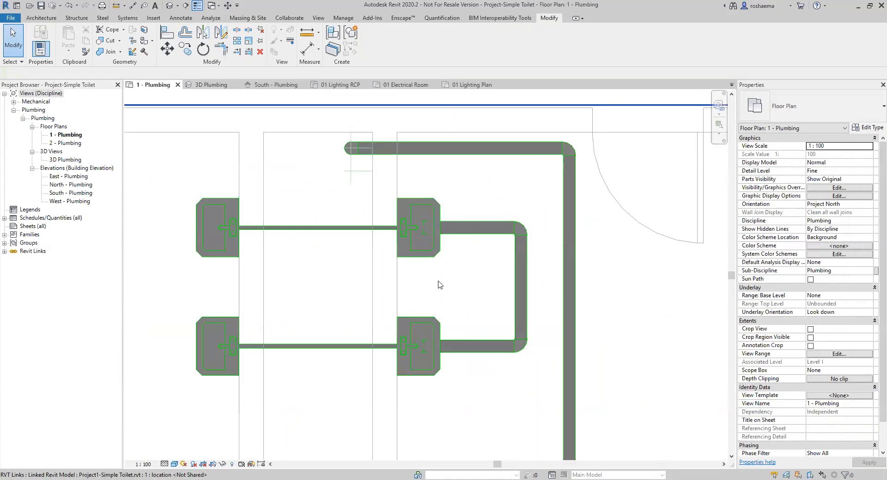
middle_click_drag(363, 287, 406, 301)
middle_click_drag(357, 341, 410, 316)
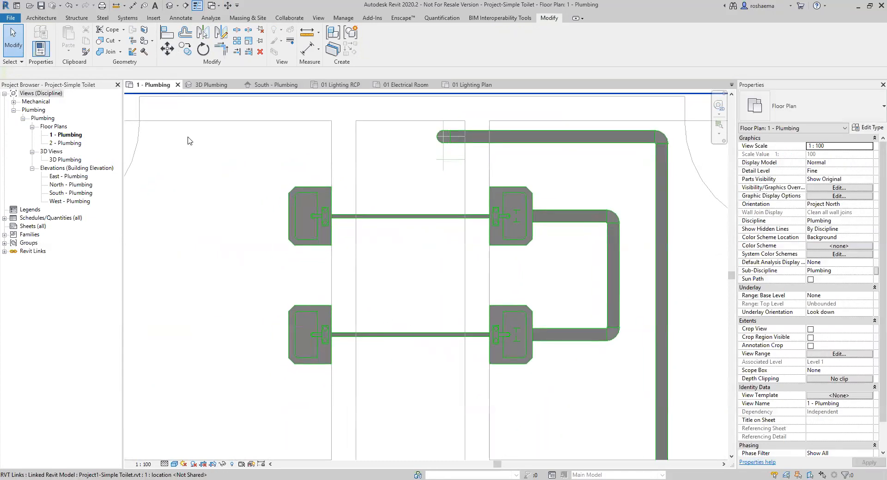
scroll(424, 322, "down", 2)
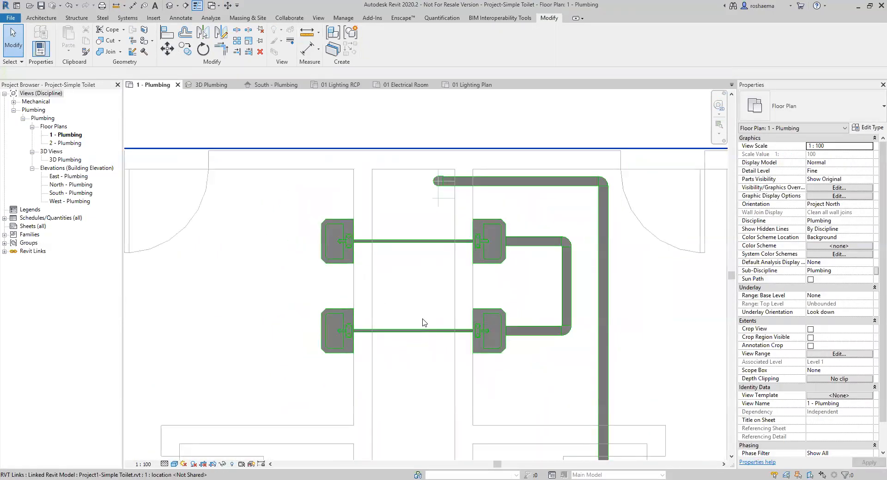
scroll(419, 392, "down", 2)
middle_click_drag(419, 392, 446, 196)
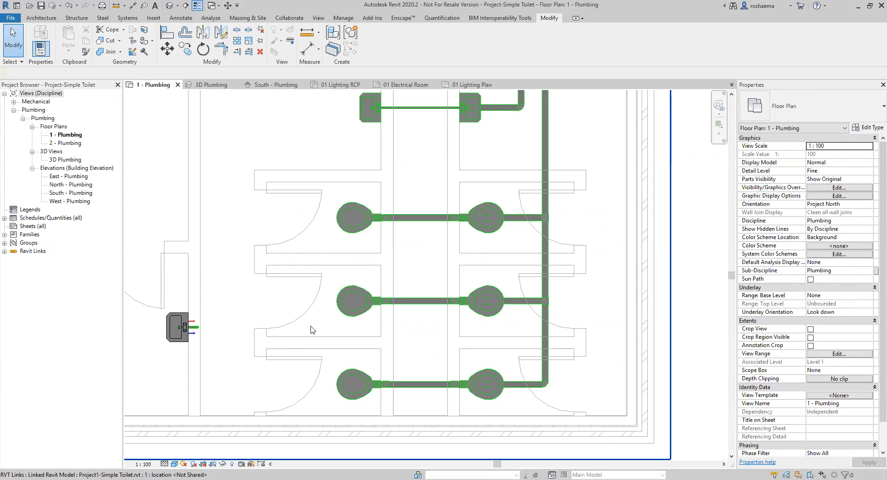
middle_click_drag(428, 181, 418, 350)
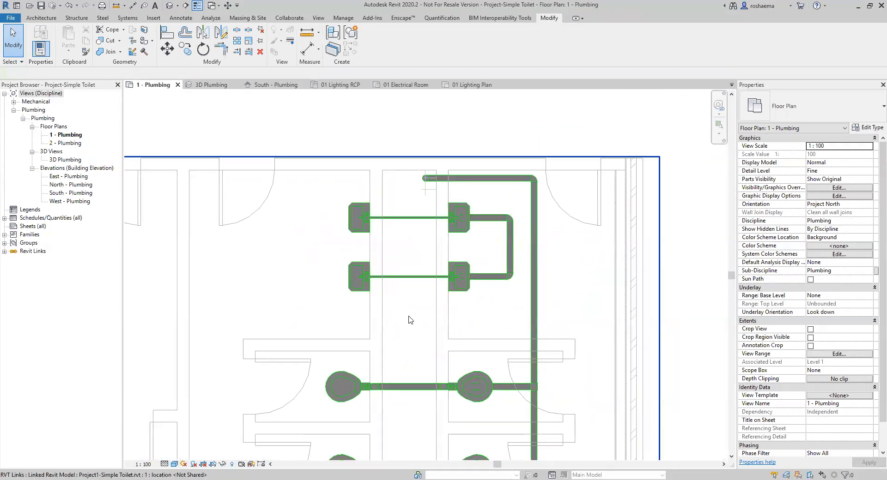
scroll(410, 318, "up", 1)
middle_click_drag(410, 318, 414, 323)
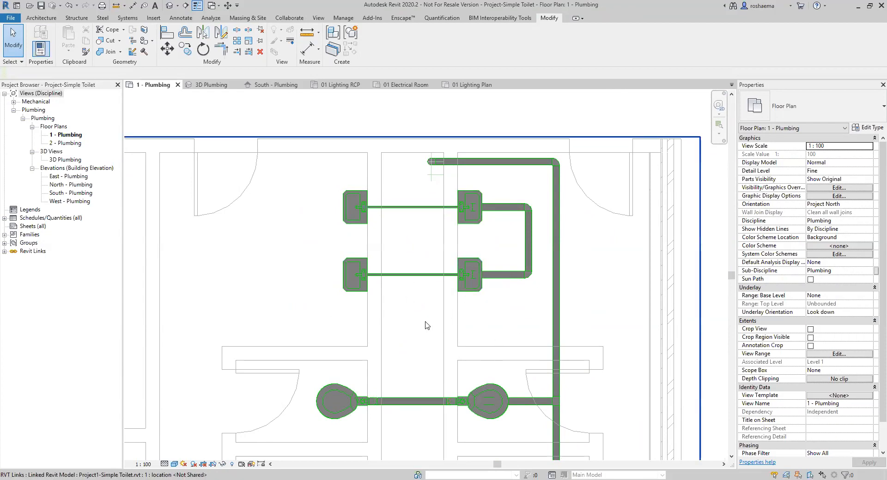
middle_click_drag(437, 320, 432, 326)
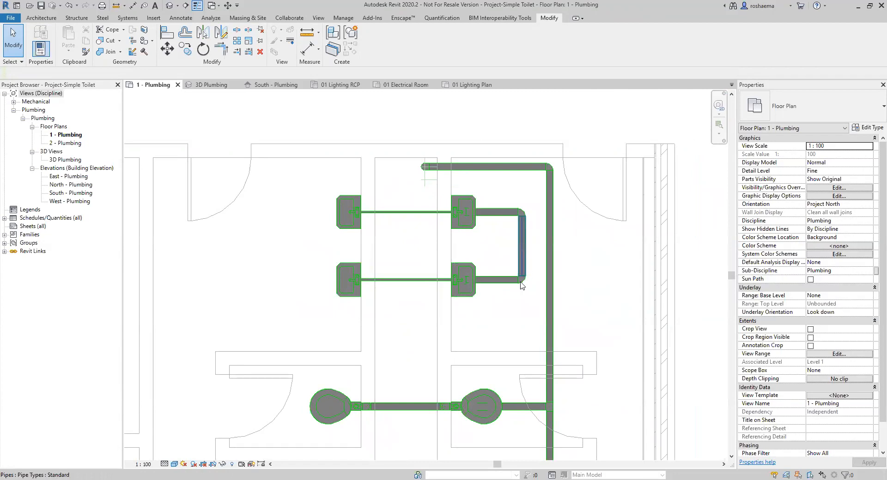
scroll(492, 249, "up", 3)
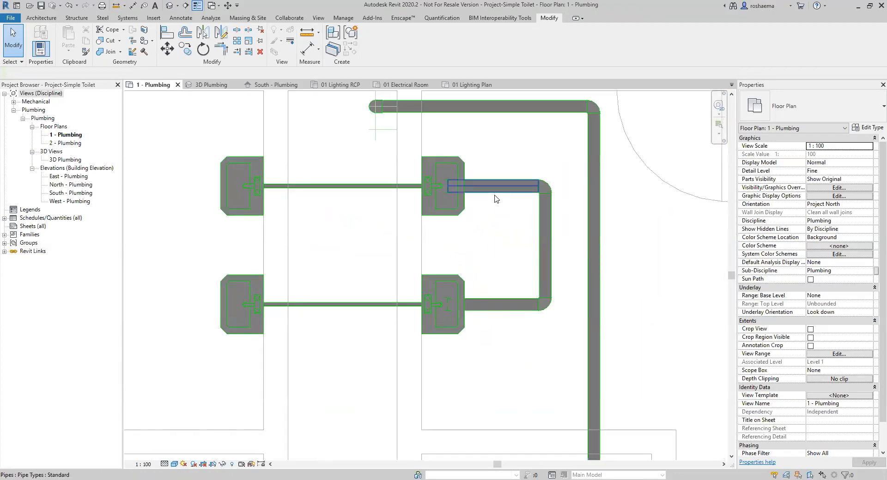
In 3D Plumbing, resize the Tab-selected lavatory drain branch from 100 mm to 50 mm diameter.
left_click(206, 87)
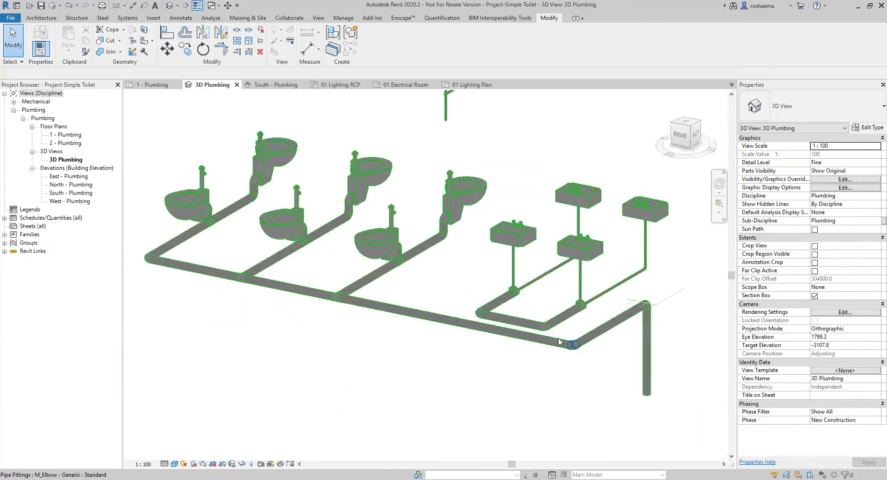
scroll(555, 314, "up", 5)
key("Tab")
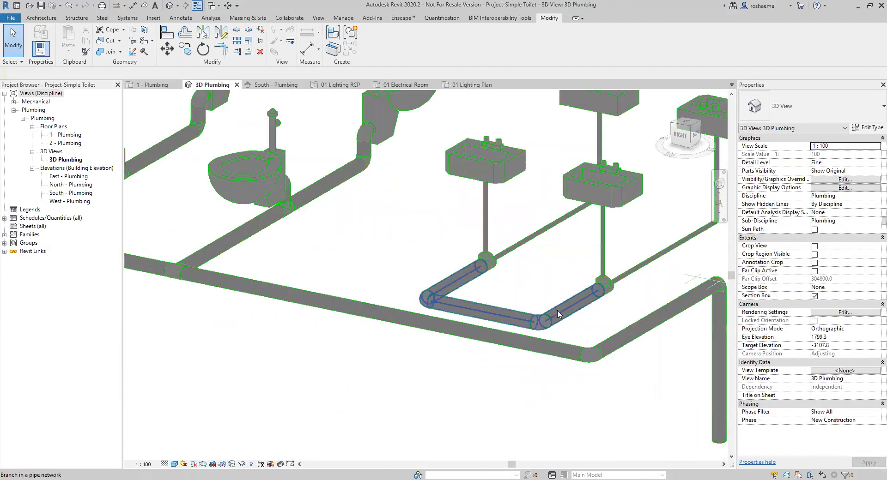
left_click(557, 314)
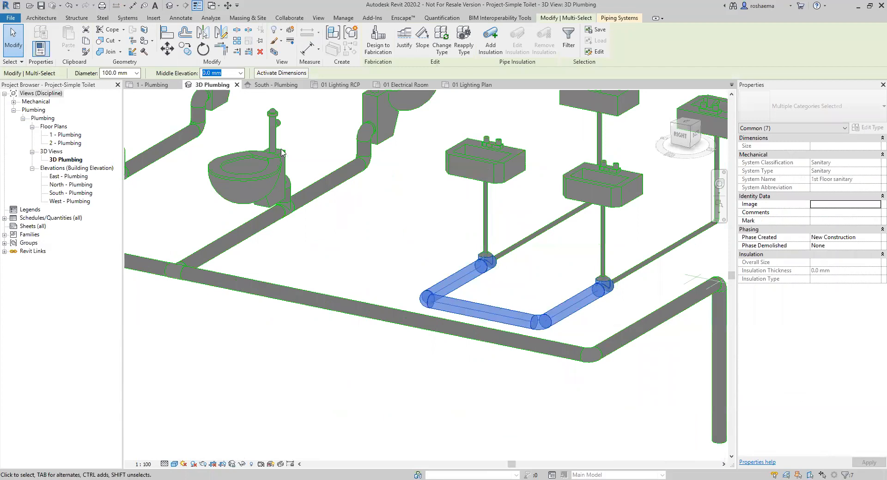
double_click(106, 73)
type("50")
key("Return")
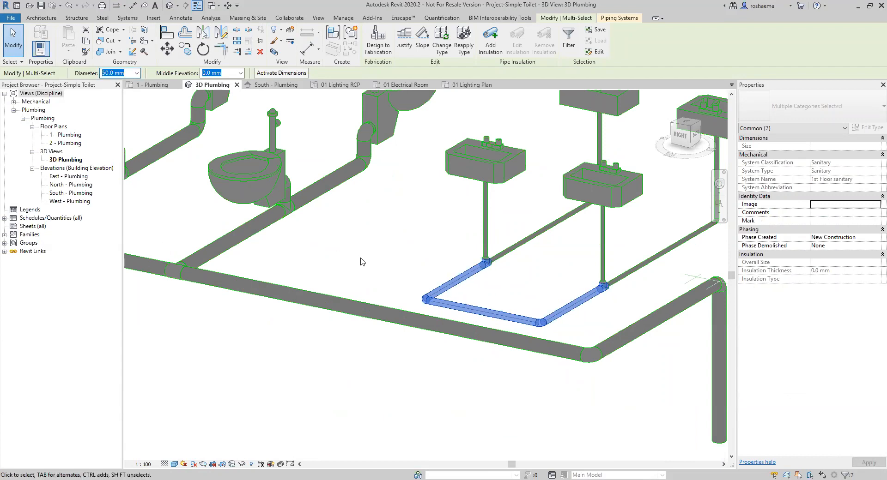
left_click(379, 273)
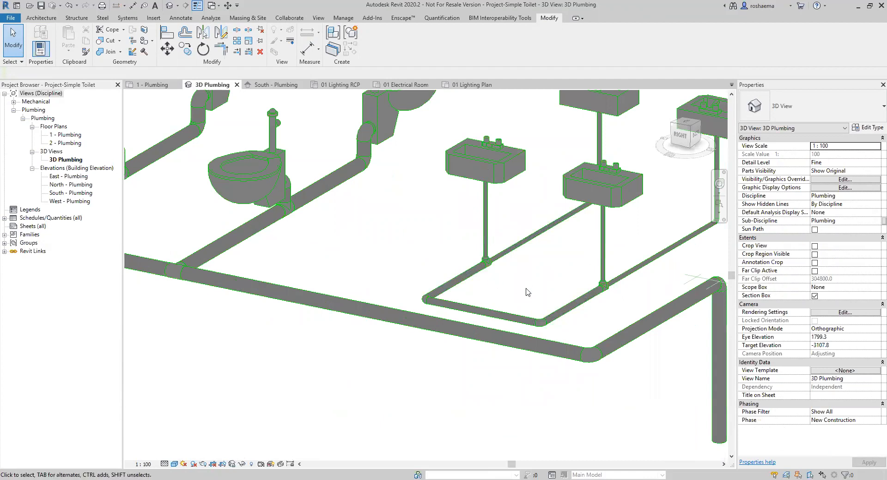
middle_click_drag(535, 284, 512, 305)
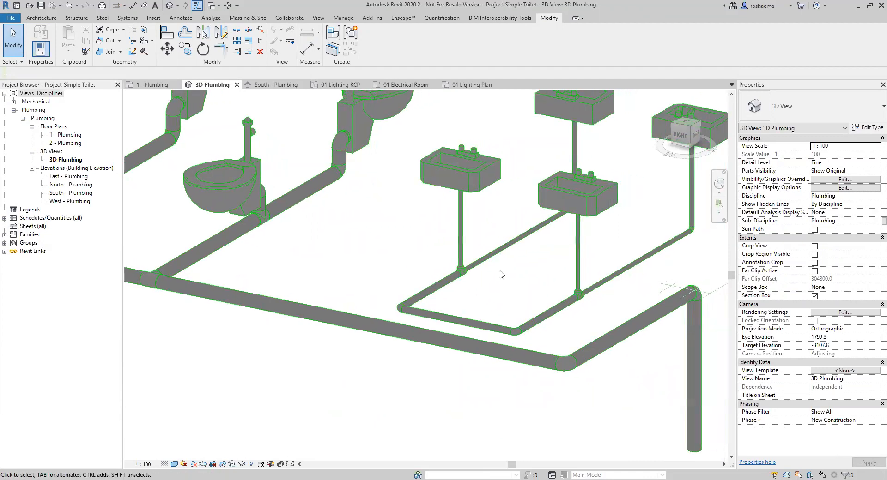
On the 1 - Plumbing plan, turn the elbow beside the upper-right lavatory into a tee.
left_click(153, 84)
middle_click_drag(366, 244, 348, 272)
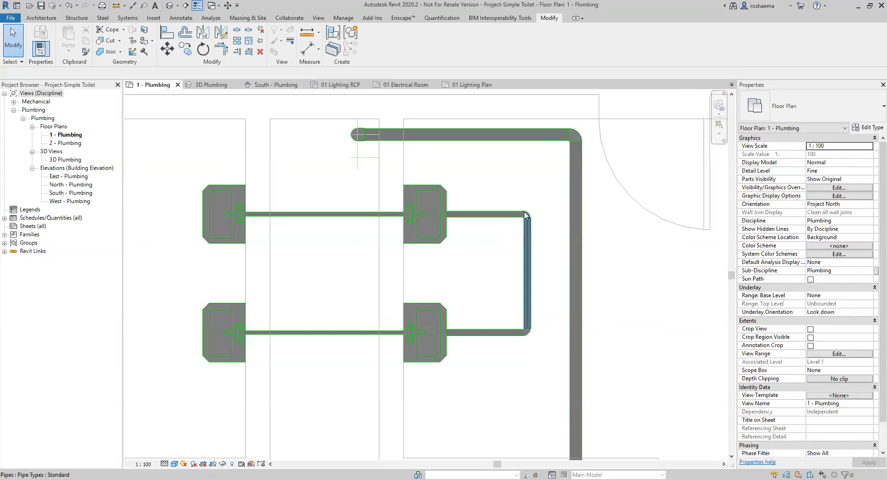
scroll(528, 194, "up", 3)
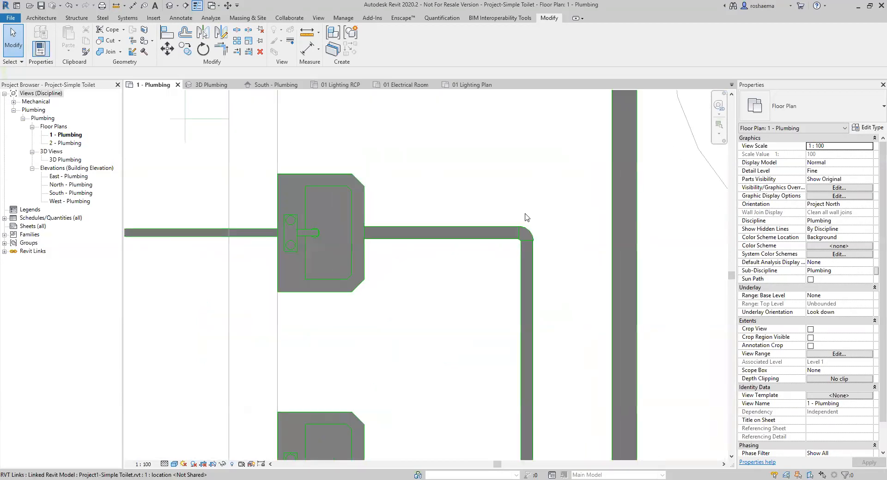
left_click(523, 234)
scroll(522, 189, "up", 1)
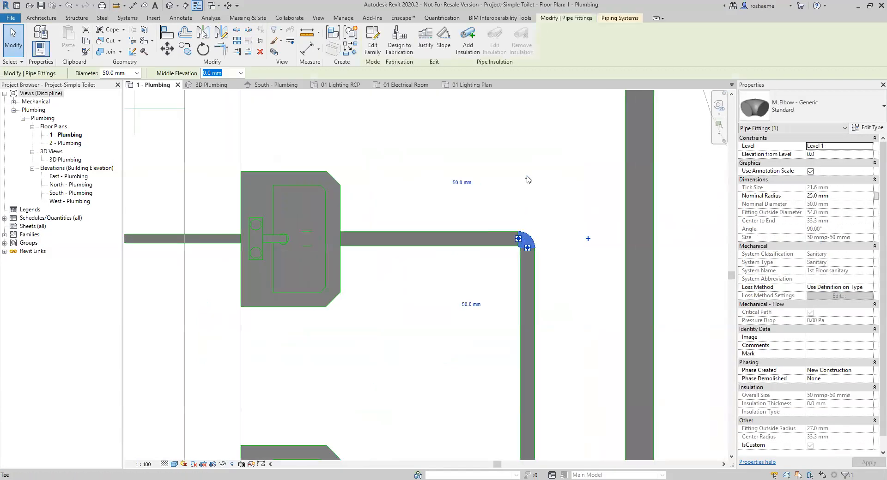
left_click(527, 180)
left_click(526, 231)
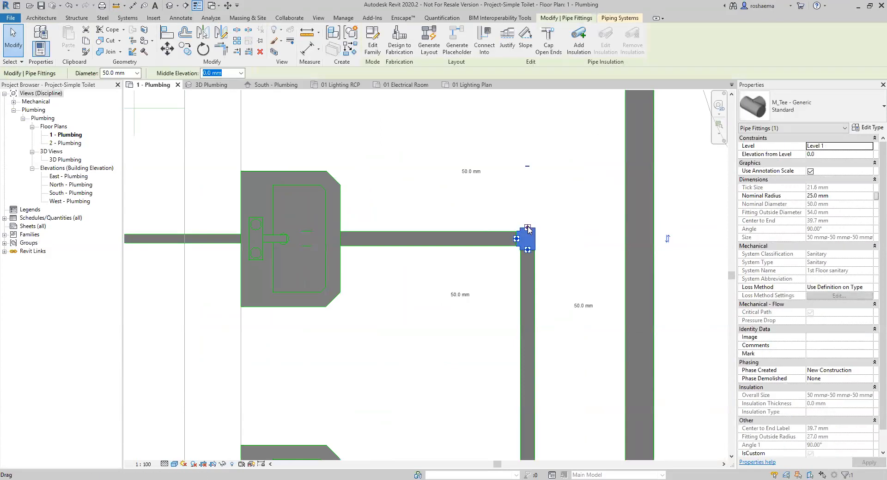
Draw a pipe from the tee running up then left, at middle elevation -1220 mm.
right_click(525, 229)
left_click(557, 269)
scroll(509, 206, "down", 3)
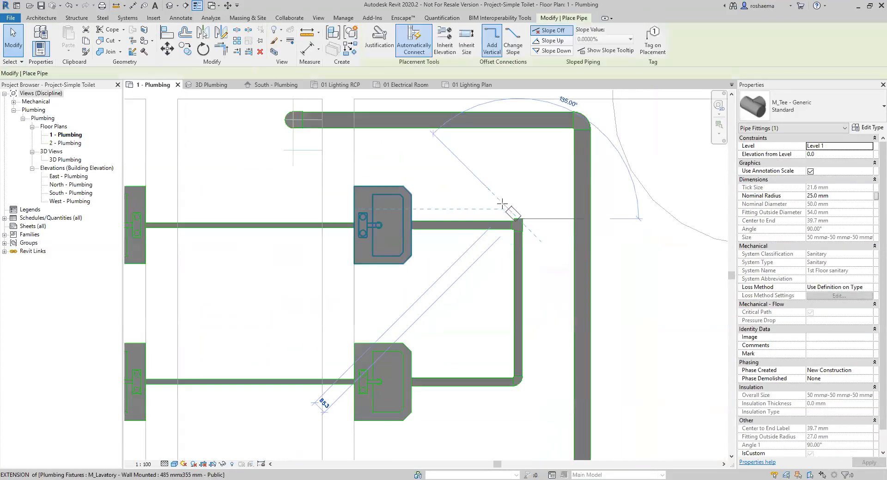
middle_click_drag(509, 206, 526, 245)
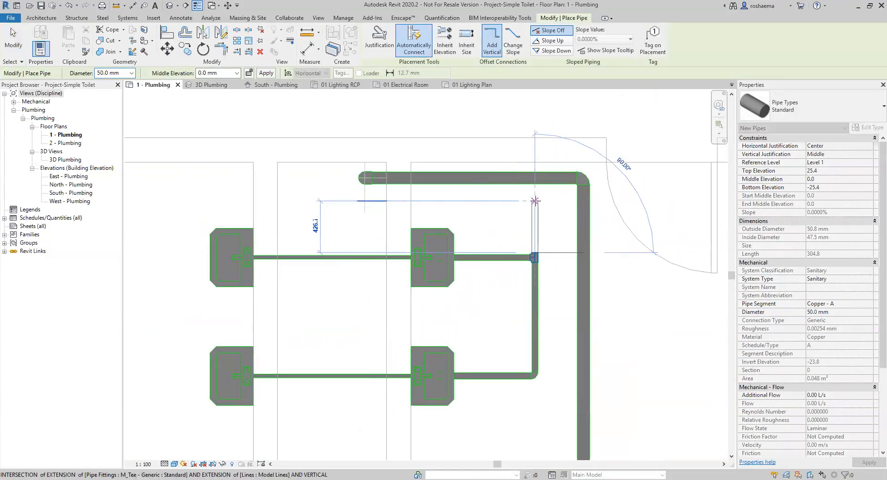
left_click(535, 201)
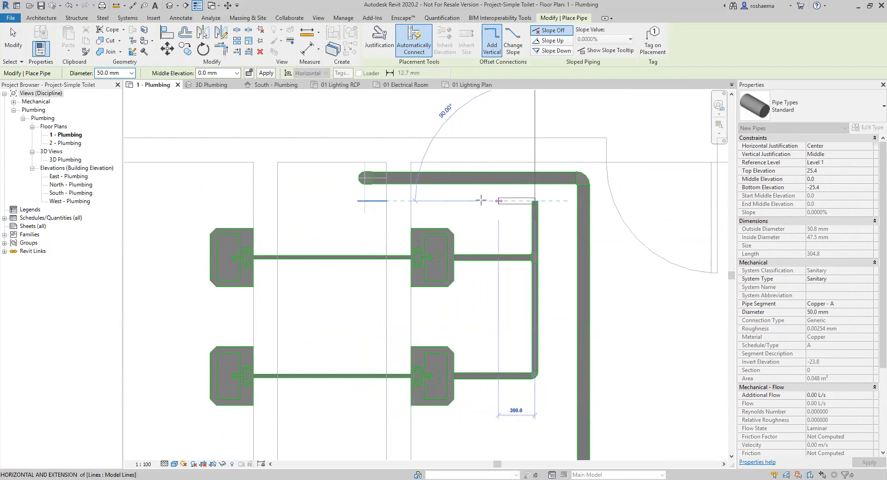
left_click(365, 201)
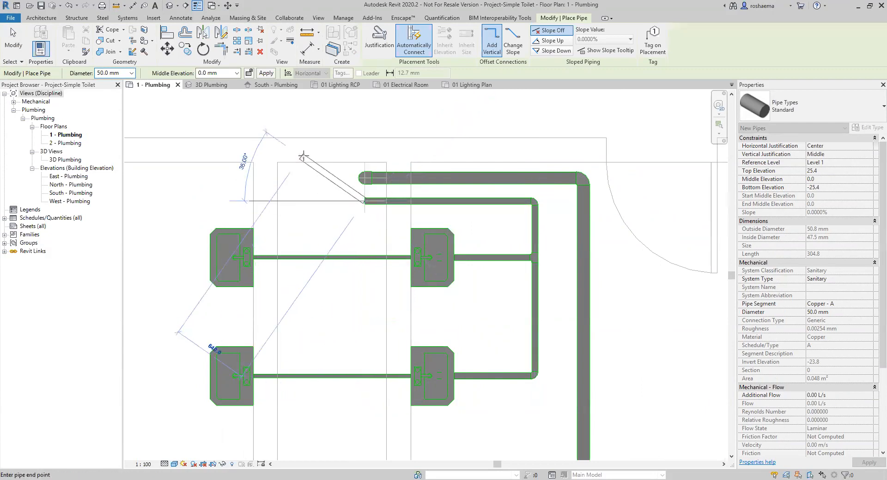
left_click(222, 72)
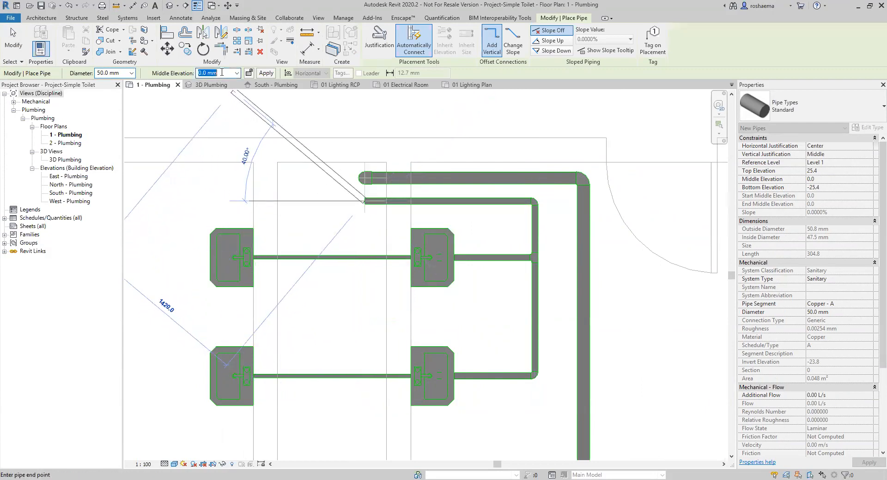
type("-1220")
left_click(266, 73)
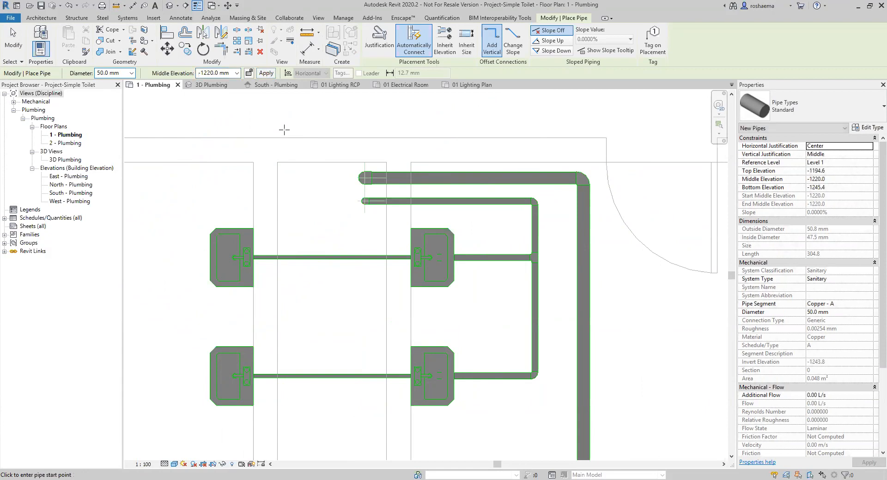
Check the new pipe in 3D Plumbing, then return to the 1 - Plumbing plan and end pipe drawing.
left_click(212, 84)
middle_click_drag(502, 389, 463, 362)
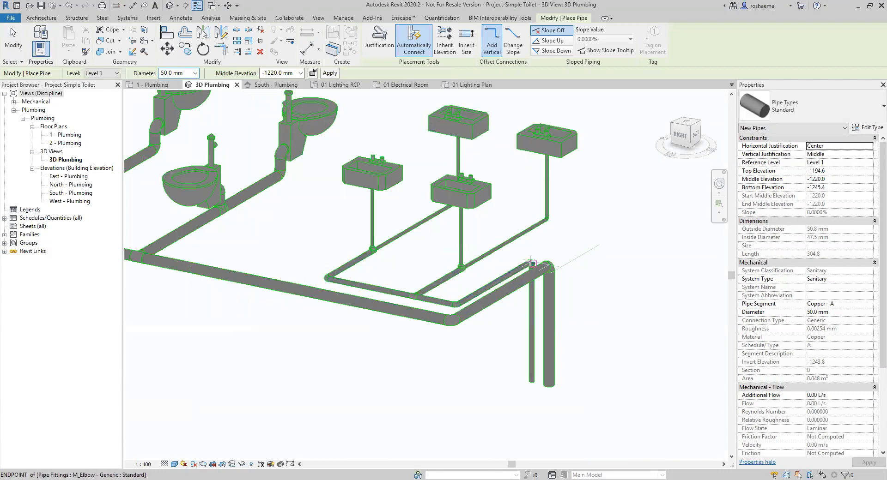
left_click(152, 84)
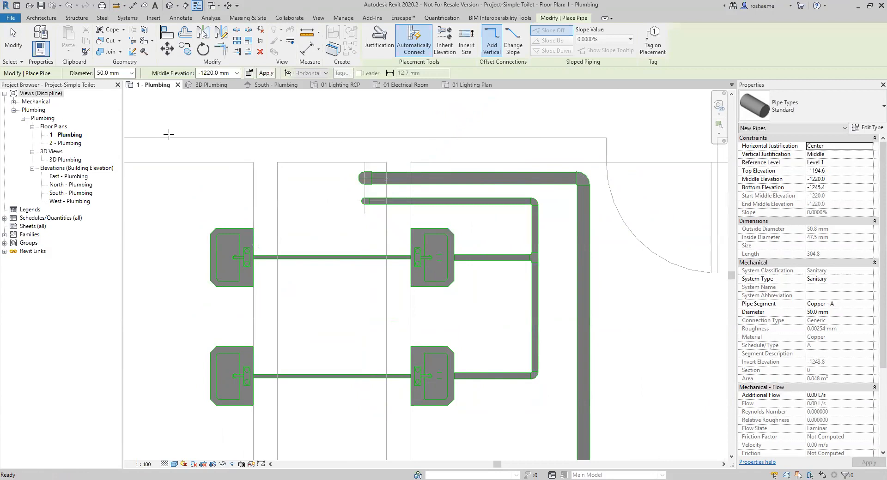
key("Escape")
key("Escape")
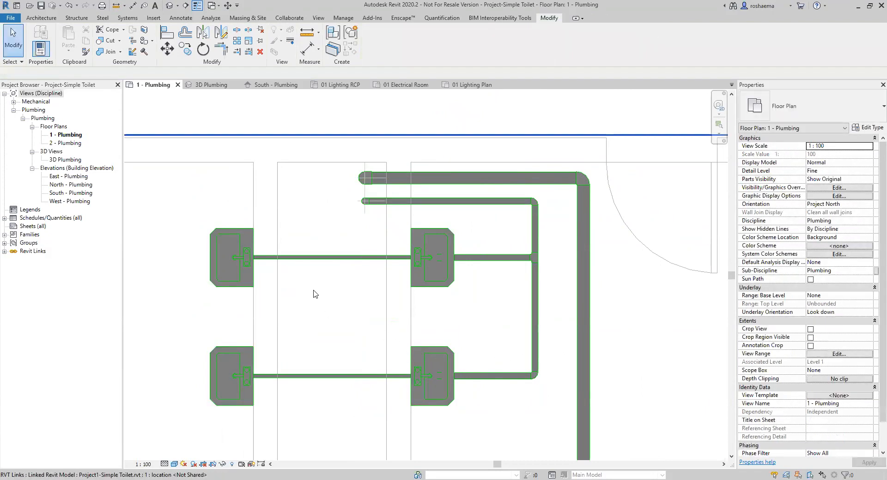
Create a Domestic Hot Water 2 piping system from the upper-right lavatory, opened in the System Editor.
left_click(442, 286)
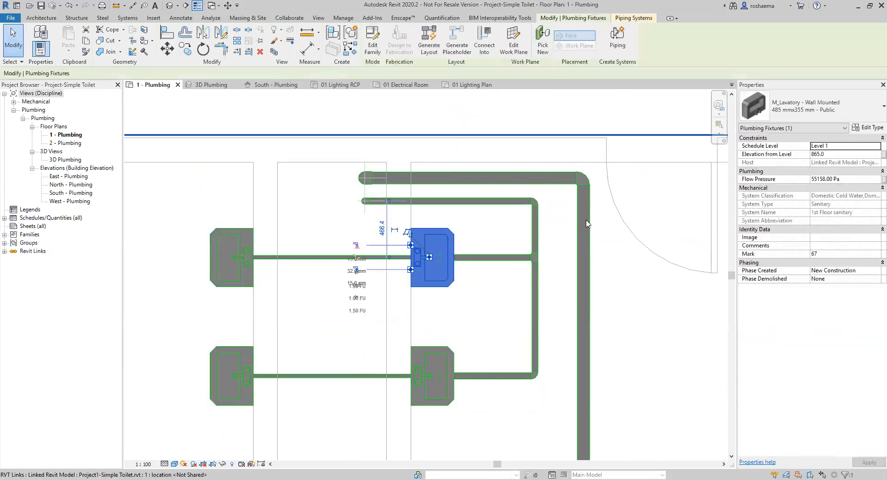
left_click(617, 46)
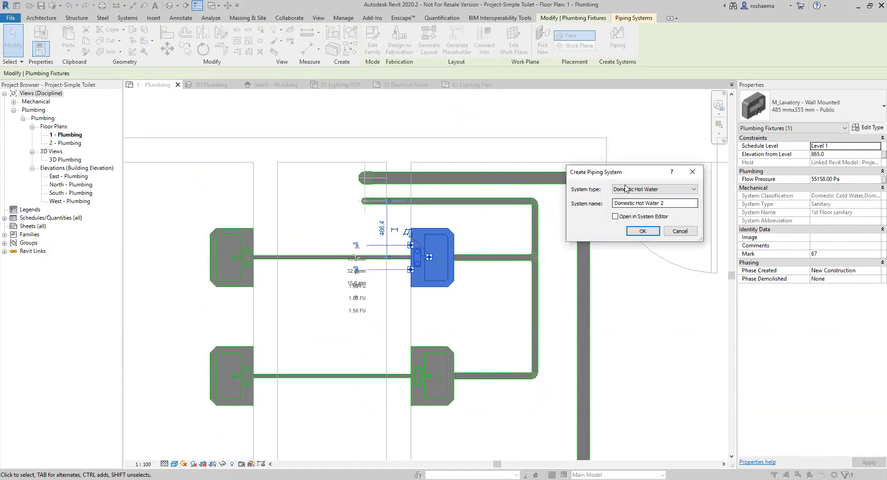
left_click_drag(627, 180, 374, 165)
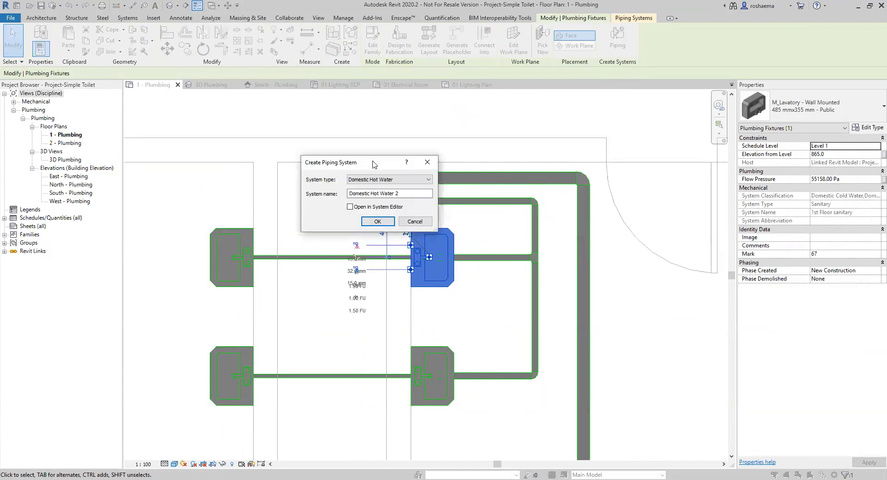
left_click(428, 180)
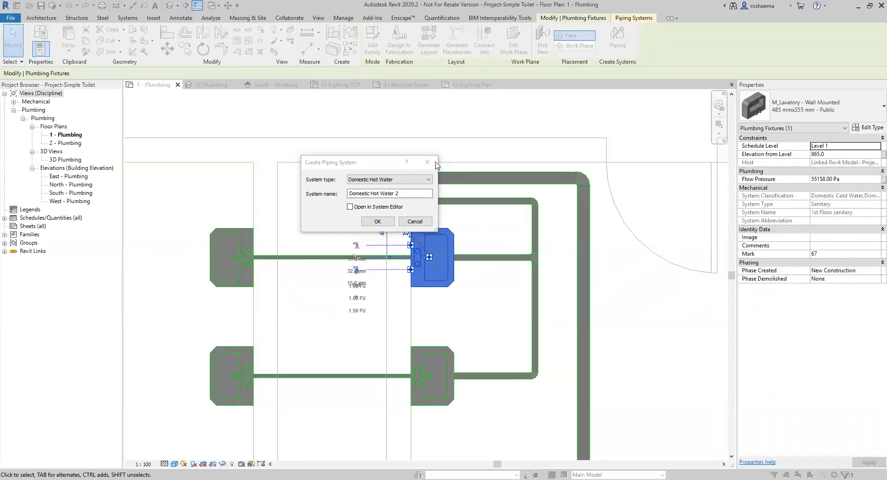
left_click_drag(386, 162, 523, 155)
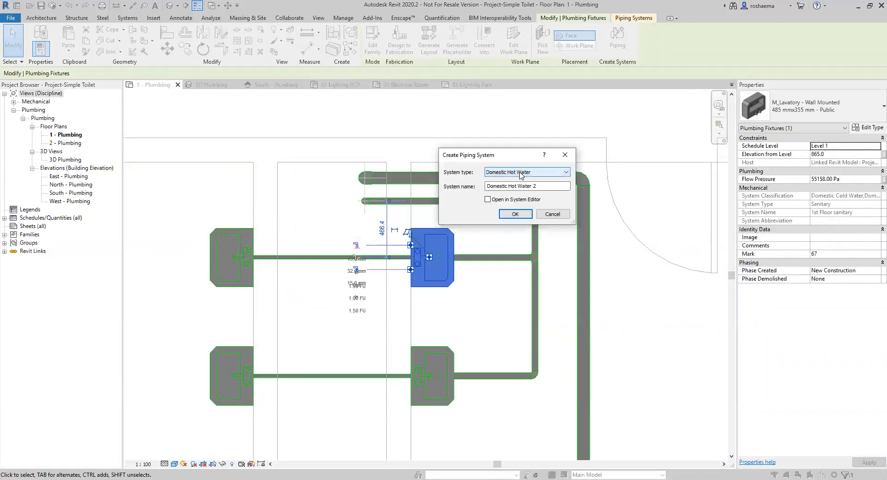
left_click(487, 199)
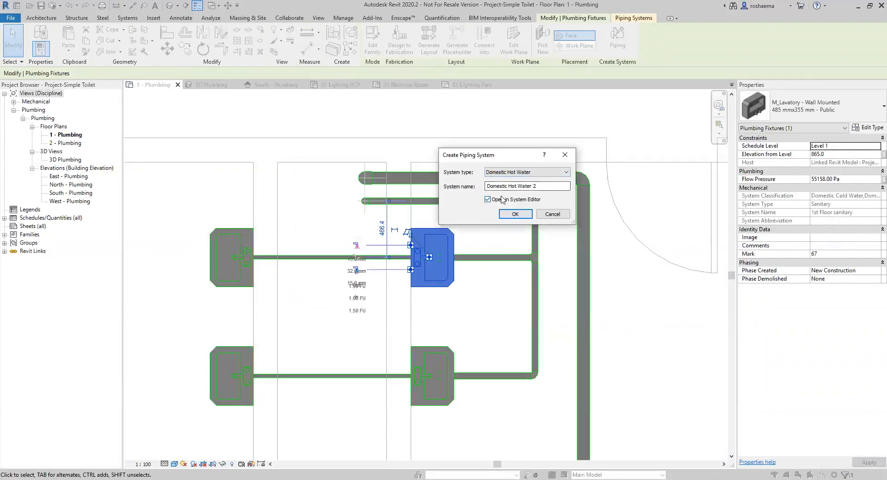
left_click(514, 215)
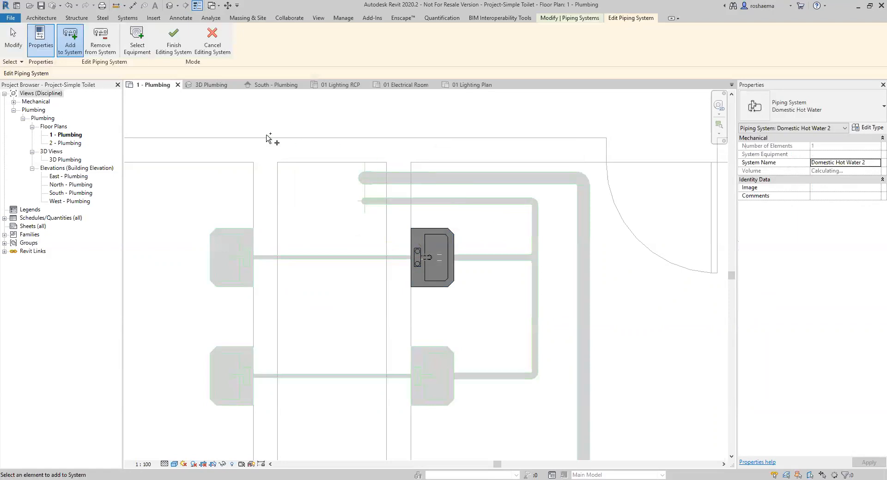
Add the lower-right, lower-left and upper-left lavatories to the hot water system and finish editing.
left_click(418, 398)
left_click(248, 404)
left_click(246, 285)
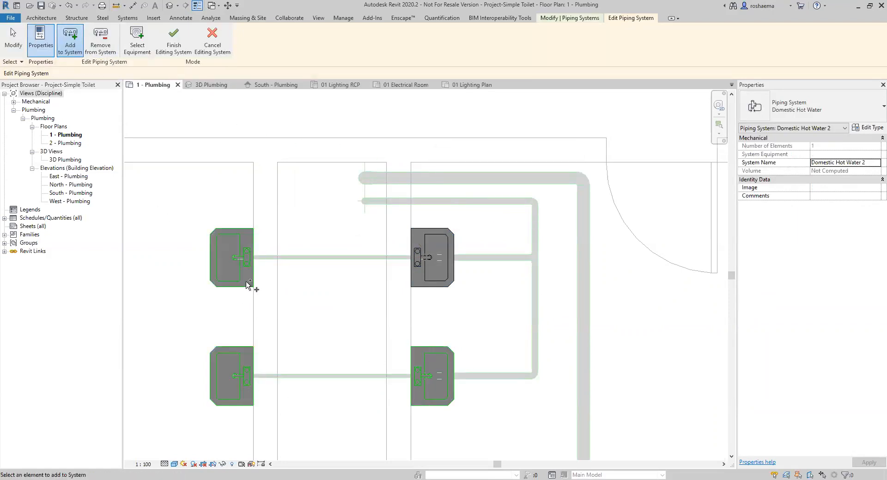
left_click(170, 44)
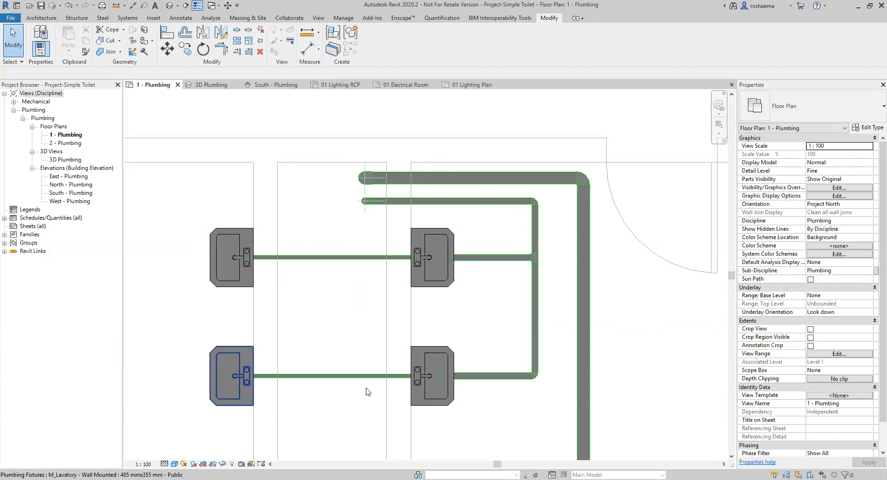
Generate and finish the pipe layout for the Domestic Hot Water 2 system.
left_click(418, 281)
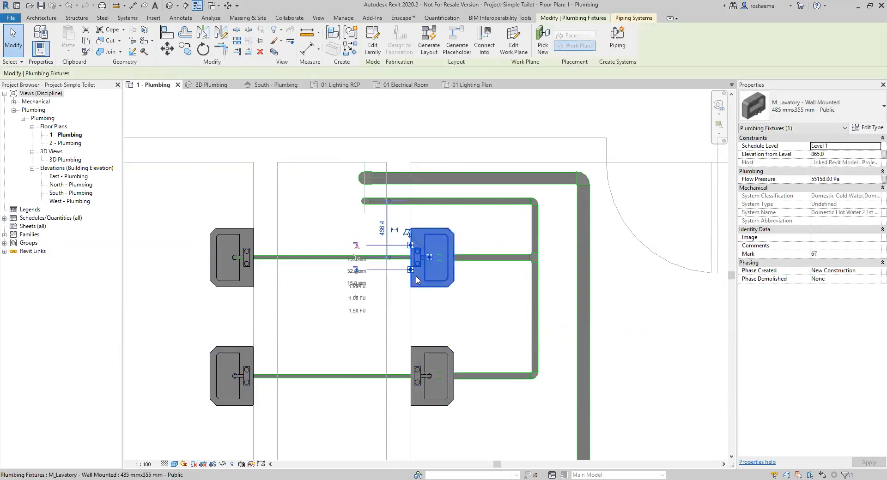
left_click(429, 48)
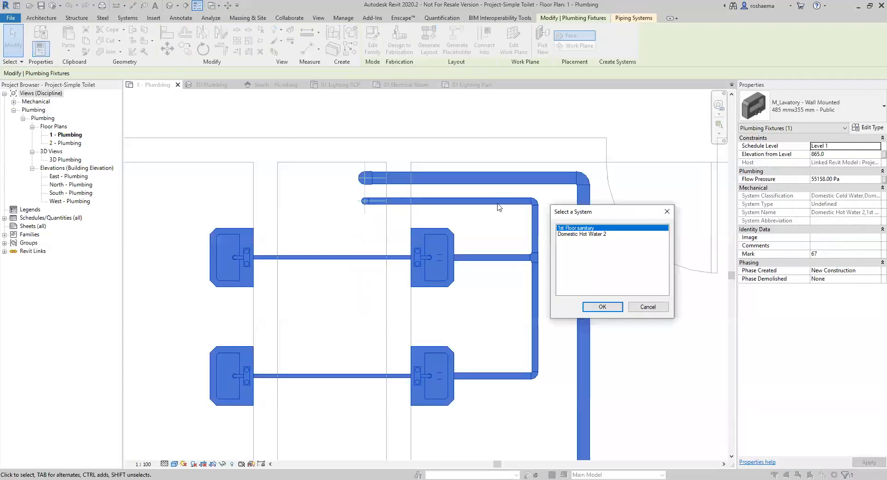
left_click(574, 235)
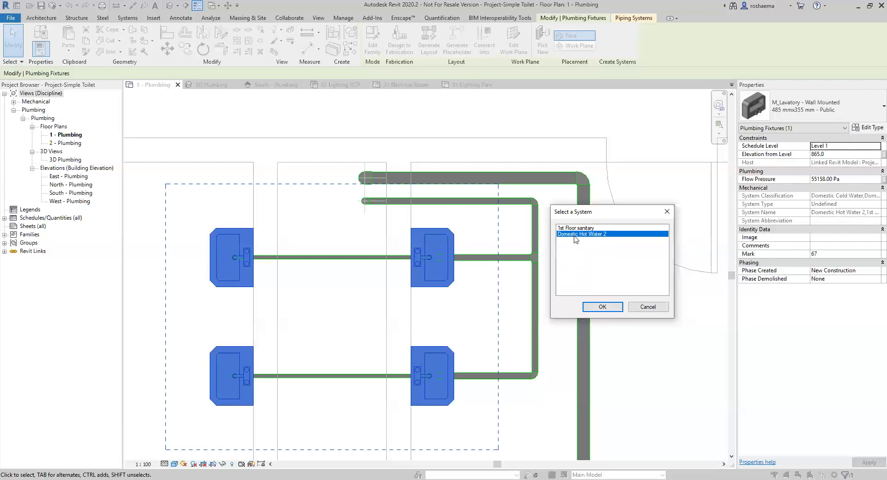
scroll(319, 332, "down", 2)
middle_click_drag(322, 335, 375, 257)
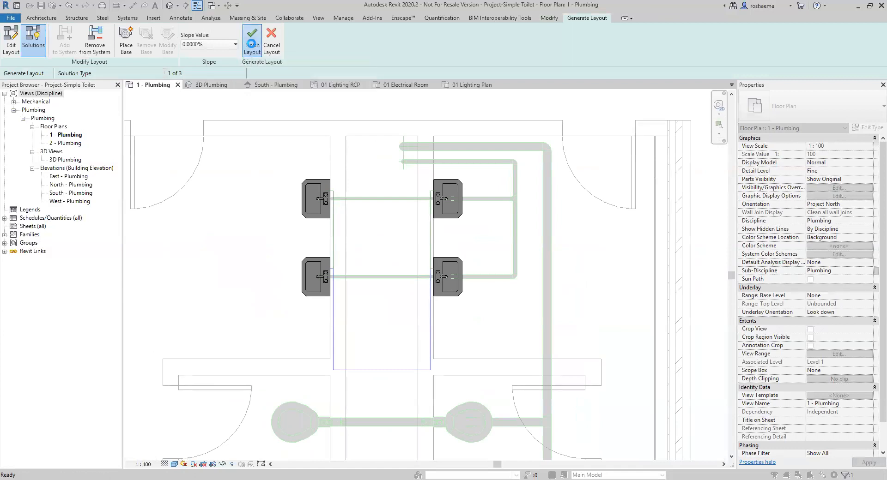
left_click(252, 47)
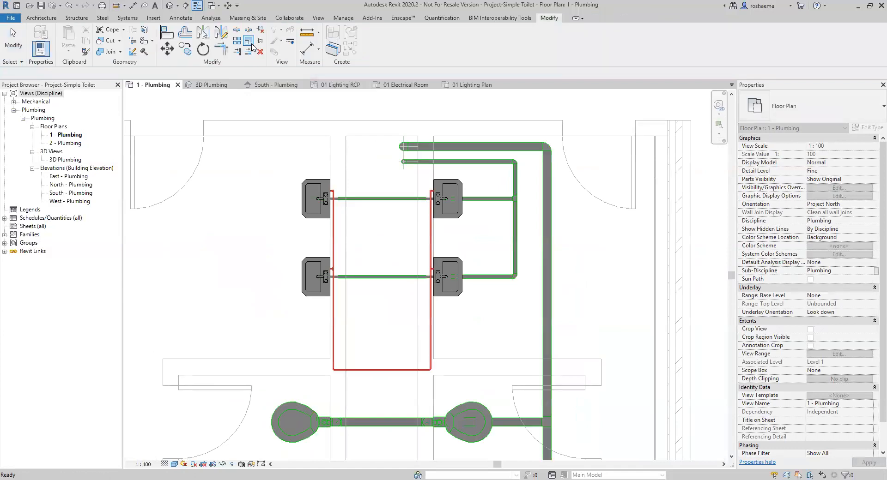
Review the hot water piping in 3D Plumbing, then switch to the South - Plumbing elevation.
left_click(208, 85)
middle_click_drag(412, 201, 381, 279)
left_click(265, 85)
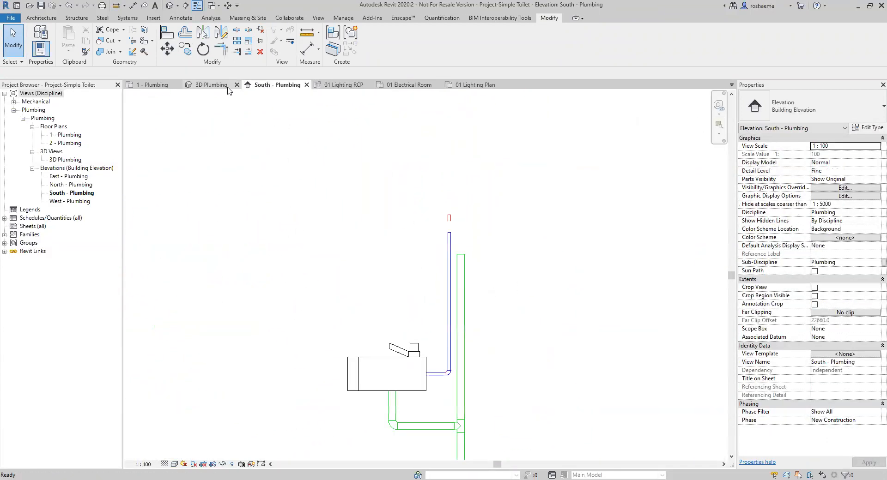
On the 1 - Plumbing plan, create a Domestic Cold Water 2 system from the upper-right lavatory.
left_click(153, 85)
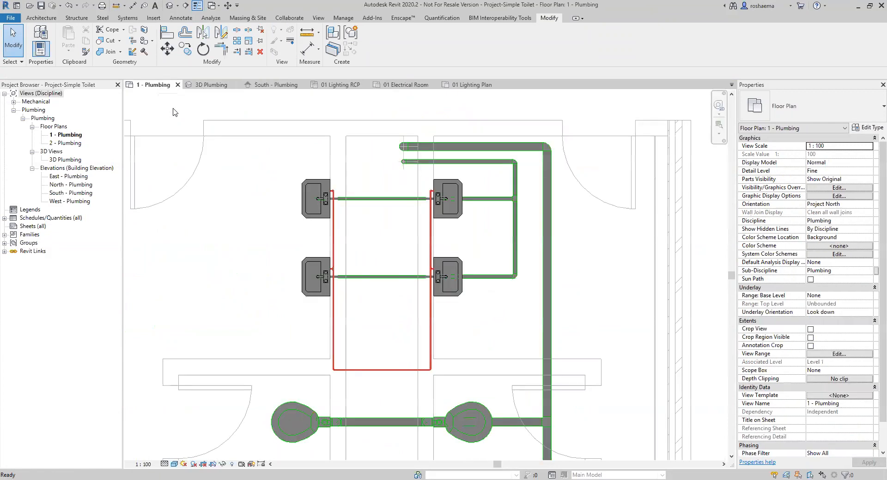
left_click(444, 217)
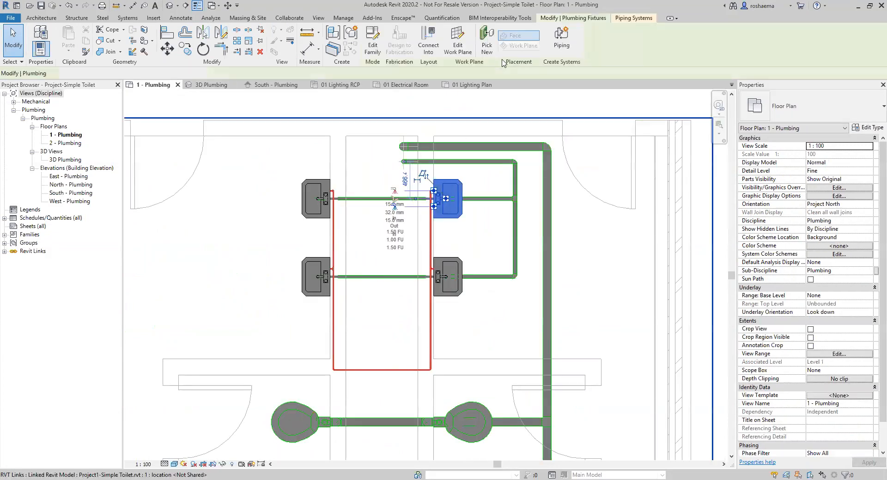
left_click(563, 45)
left_click(561, 174)
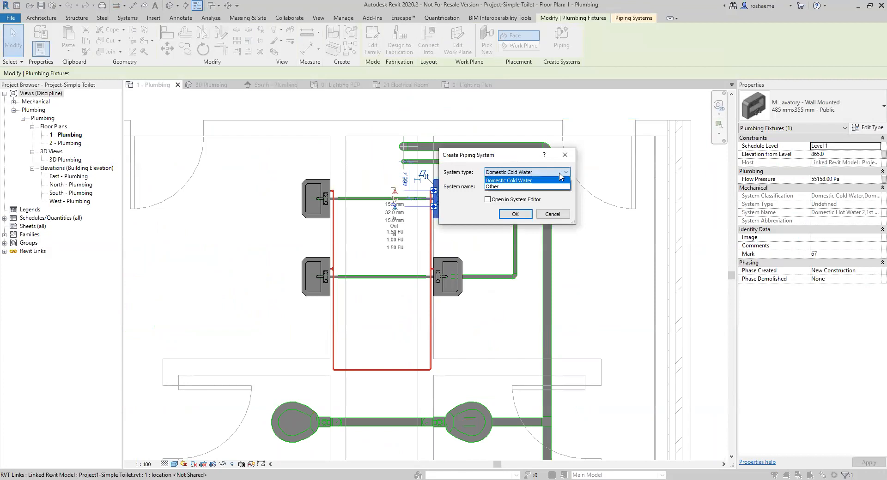
left_click(532, 182)
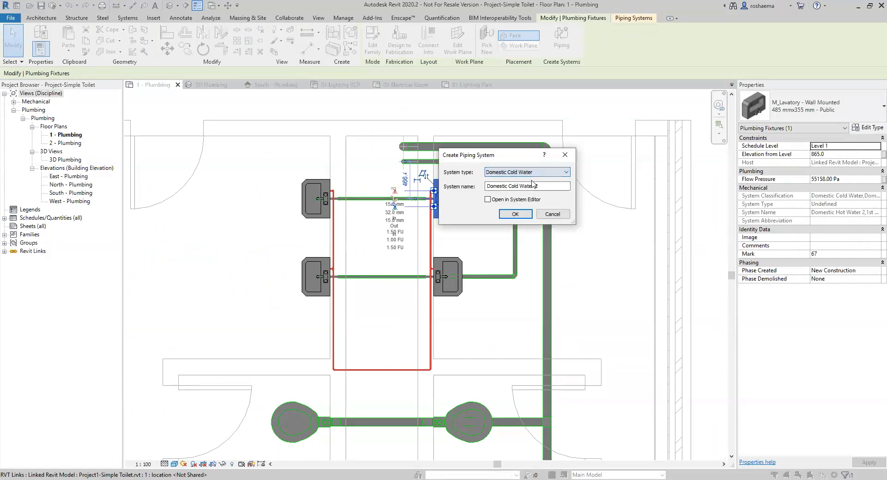
left_click(489, 200)
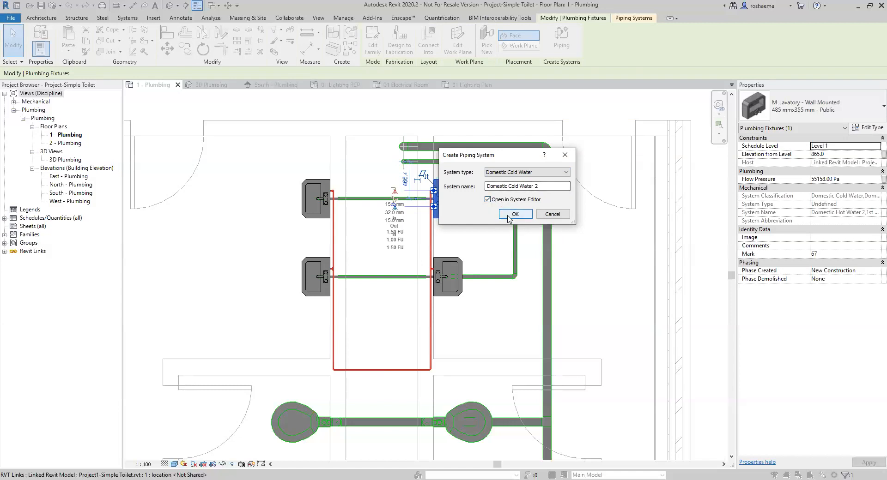
left_click(508, 219)
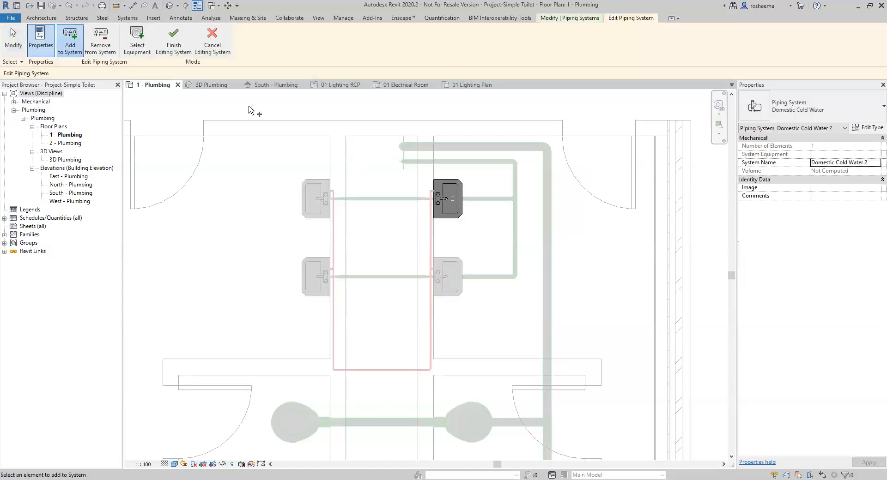
Add the other three lavatories to the cold water system and finish editing.
left_click(450, 295)
left_click(318, 291)
left_click(317, 210)
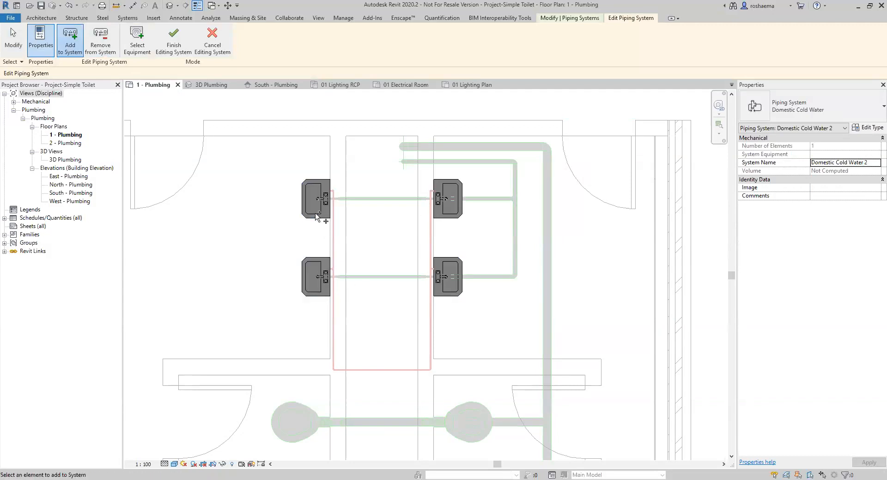
left_click(180, 45)
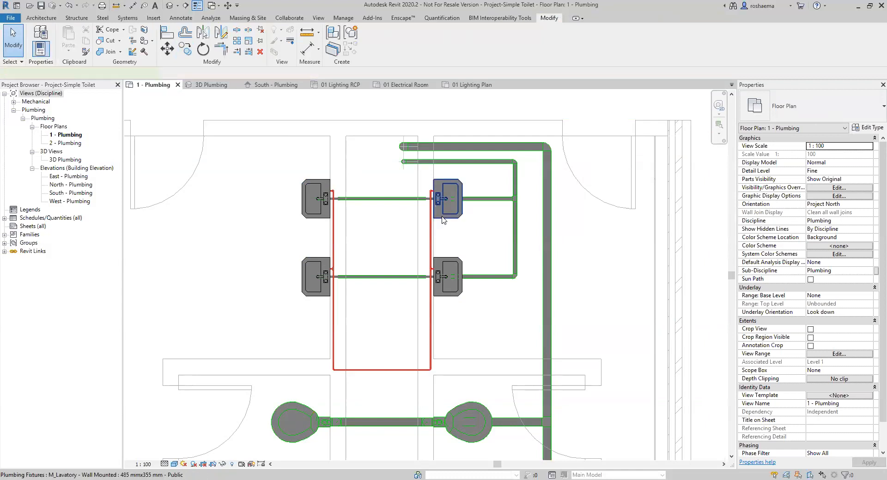
Generate and finish the Domestic Cold Water 2 pipe layout, then view it in 3D Plumbing.
left_click(442, 220)
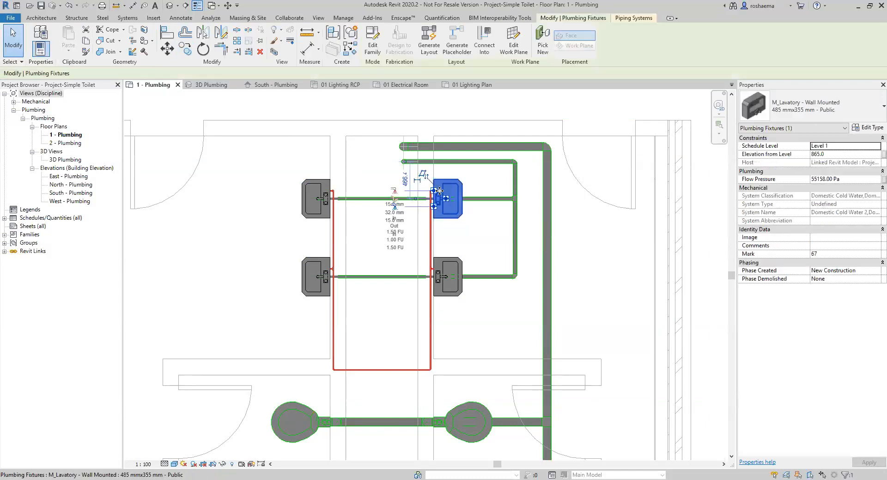
left_click(428, 46)
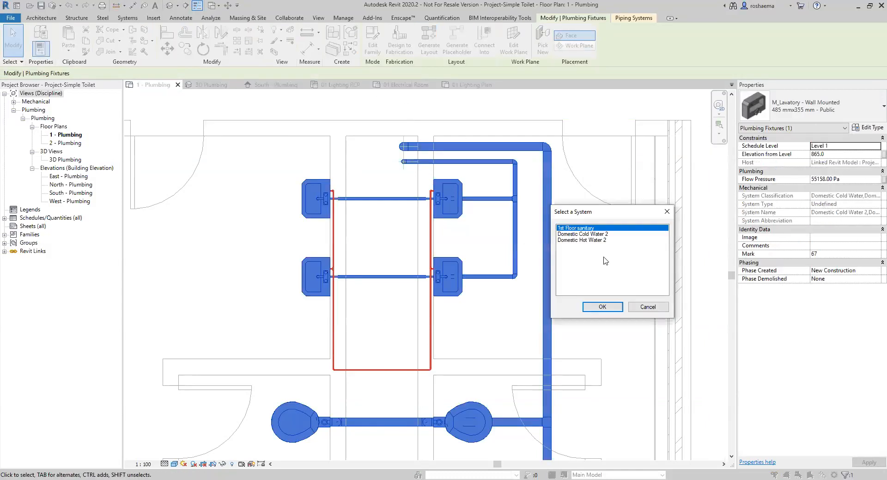
left_click(587, 234)
left_click(601, 306)
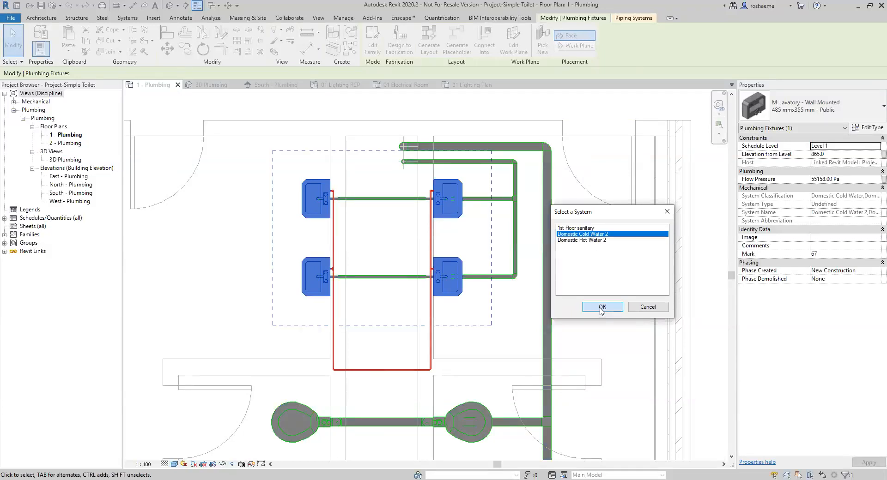
left_click(252, 41)
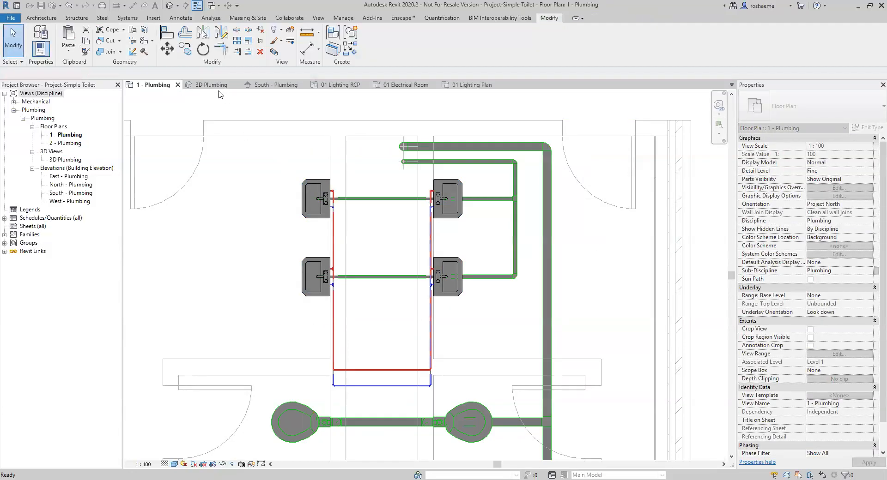
left_click(213, 85)
scroll(339, 262, "down", 3)
middle_click_drag(308, 294, 456, 273)
left_click(394, 300)
middle_click_drag(394, 300, 457, 276, "shift")
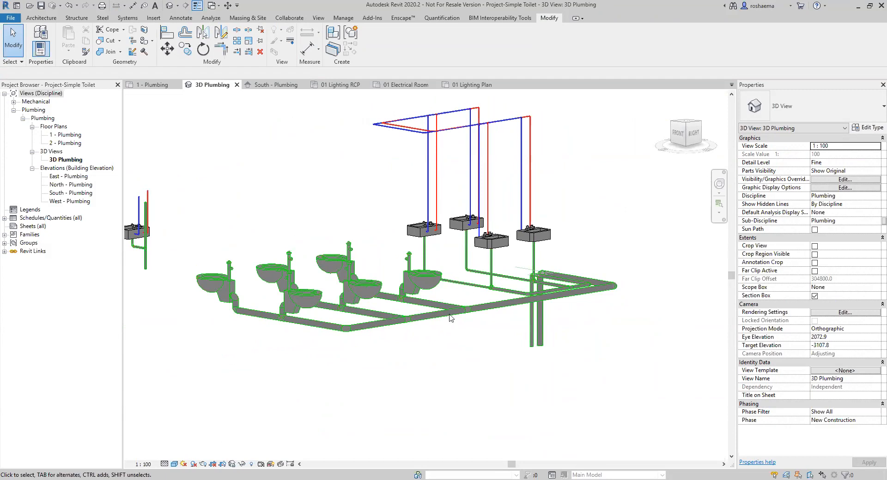
middle_click_drag(347, 374, 418, 362)
scroll(269, 265, "up", 3)
middle_click_drag(269, 265, 340, 303)
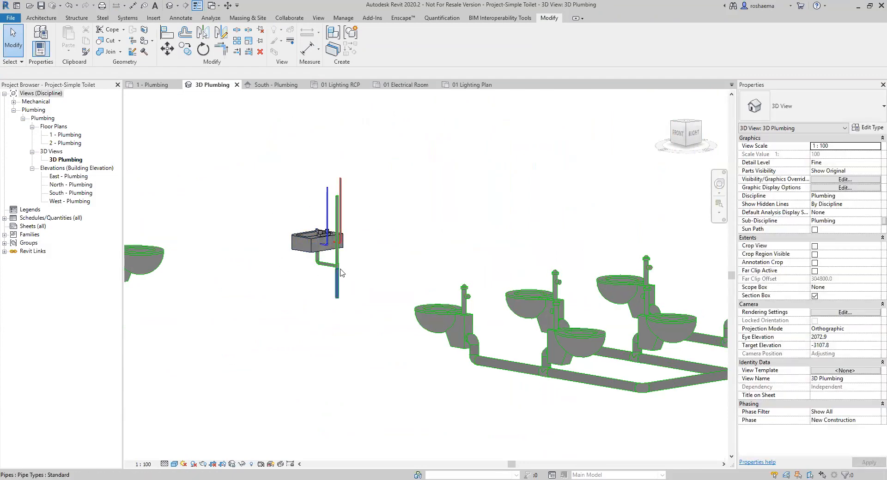
scroll(350, 319, "down", 3)
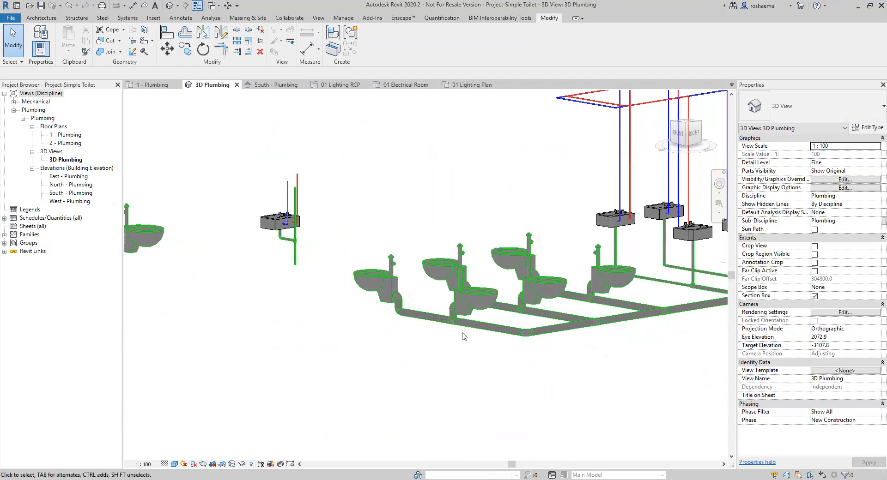
middle_click_drag(390, 354, 335, 372)
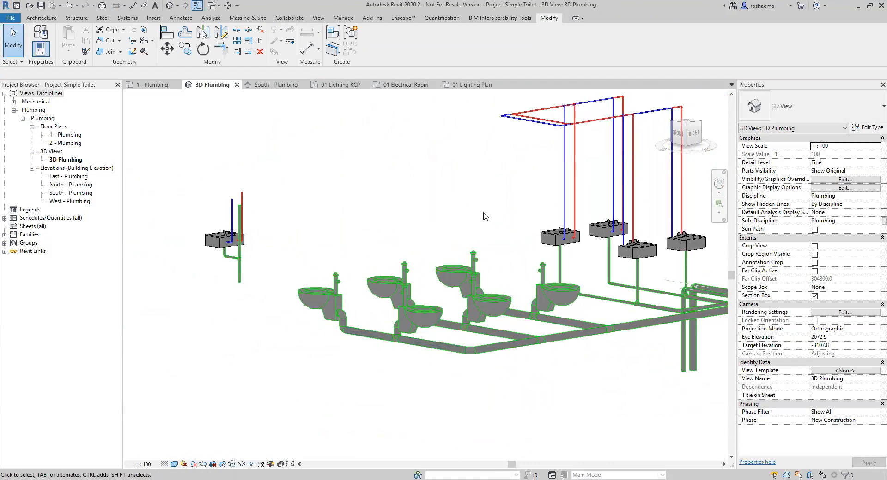
middle_click_drag(482, 213, 457, 241)
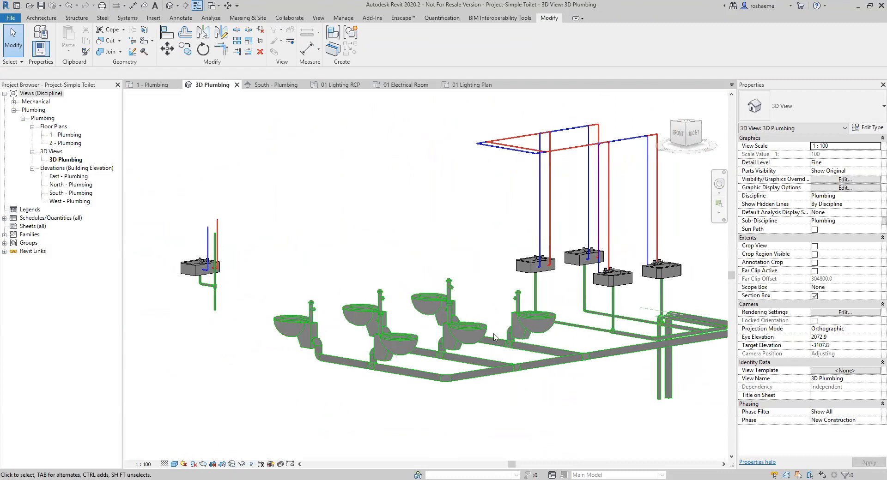
scroll(394, 245, "down", 1)
middle_click_drag(333, 307, 361, 278)
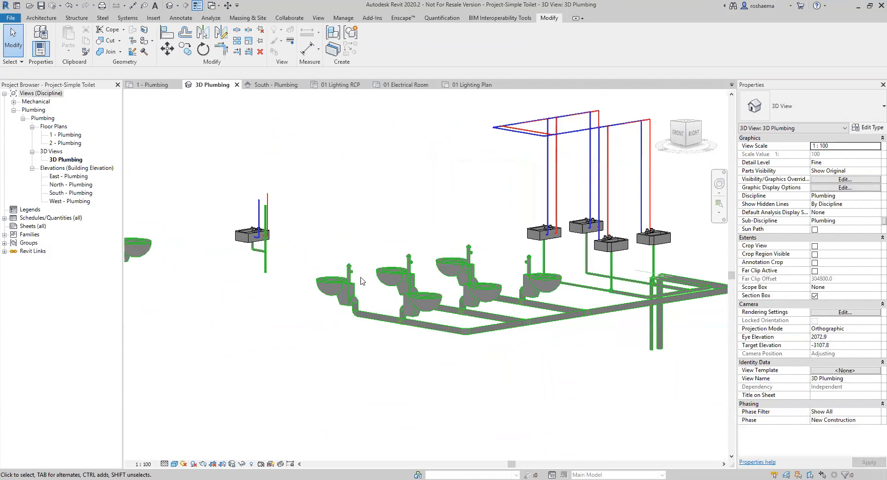
Open the System Browser filtered to Piping and expand the Domestic Cold Water, Domestic Hot Water and Sanitary systems.
right_click(250, 342)
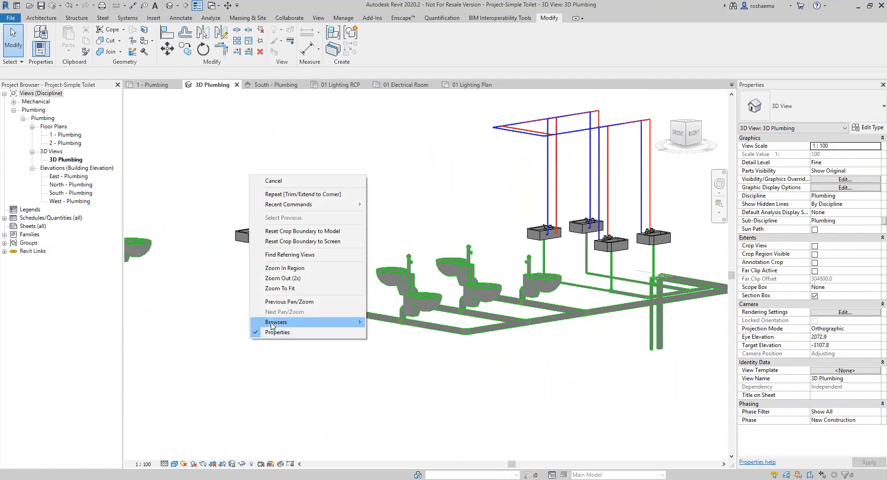
mouse_move(272, 323)
left_click(400, 332)
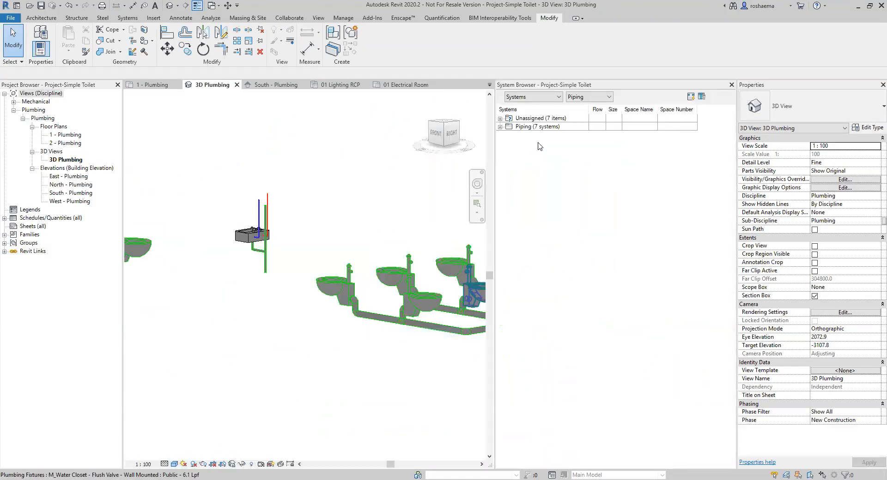
left_click(606, 97)
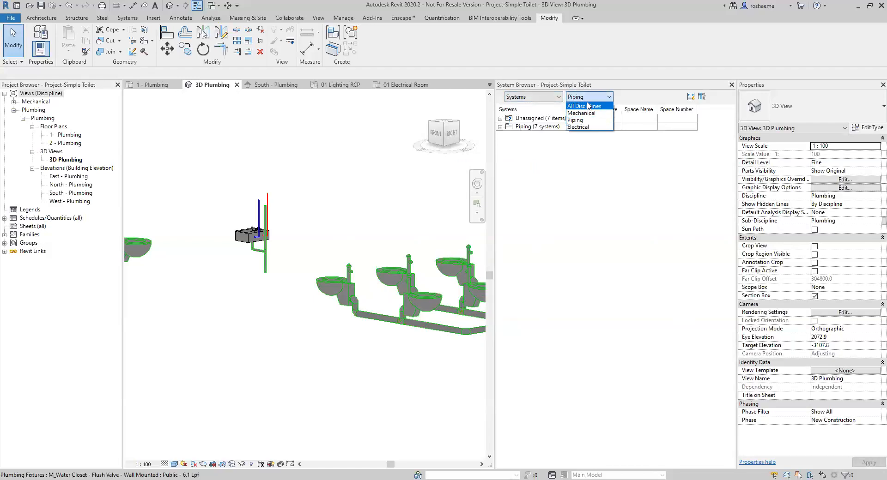
left_click(587, 122)
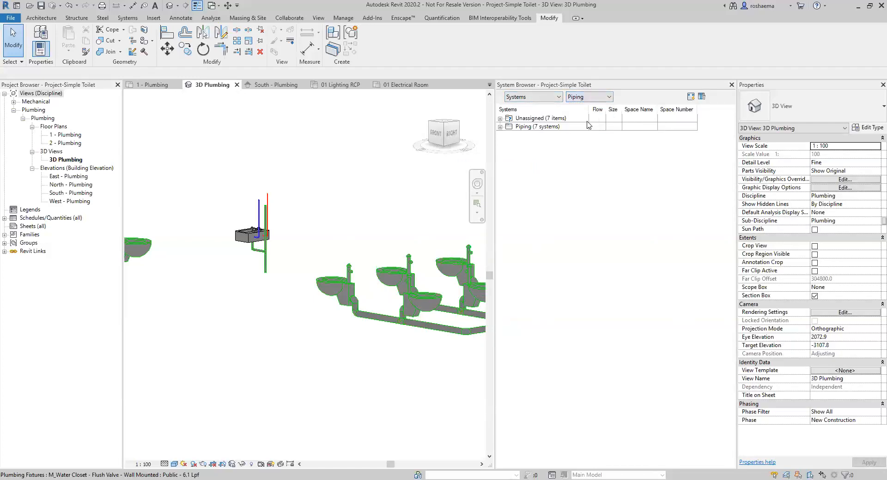
left_click(499, 127)
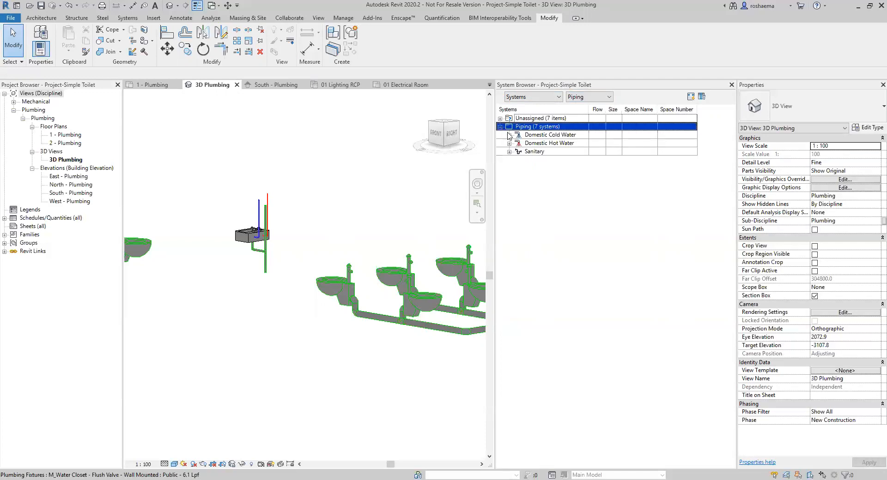
left_click(509, 135)
left_click(509, 160)
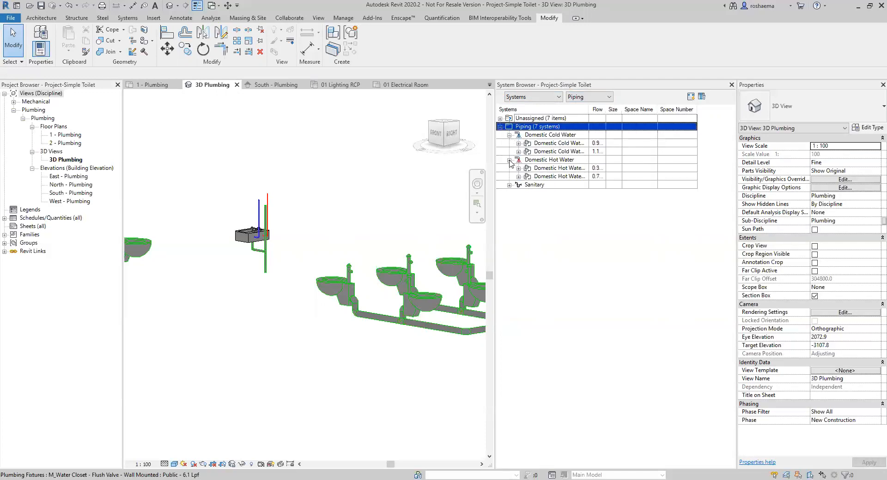
left_click(512, 193)
left_click(509, 185)
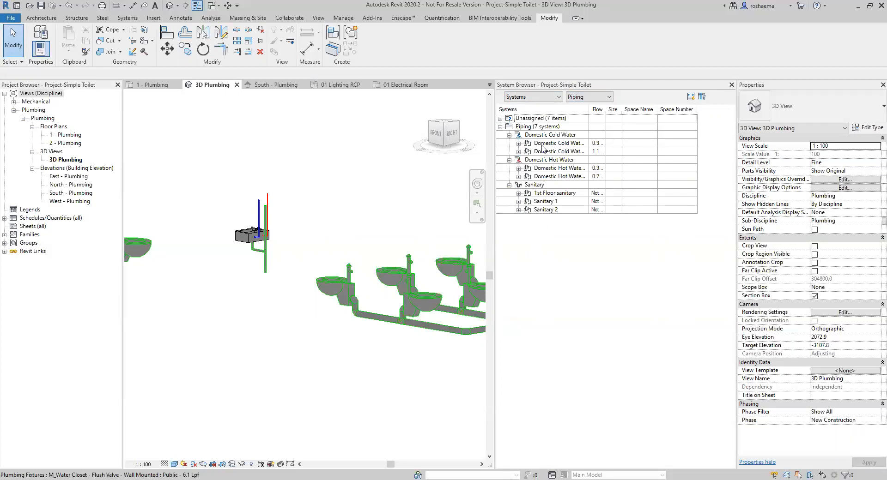
Compare the 1st Floor sanitary, Sanitary 1 and Sanitary 2 systems, delete Sanitary 1, and close the browser.
scroll(305, 296, "down", 3)
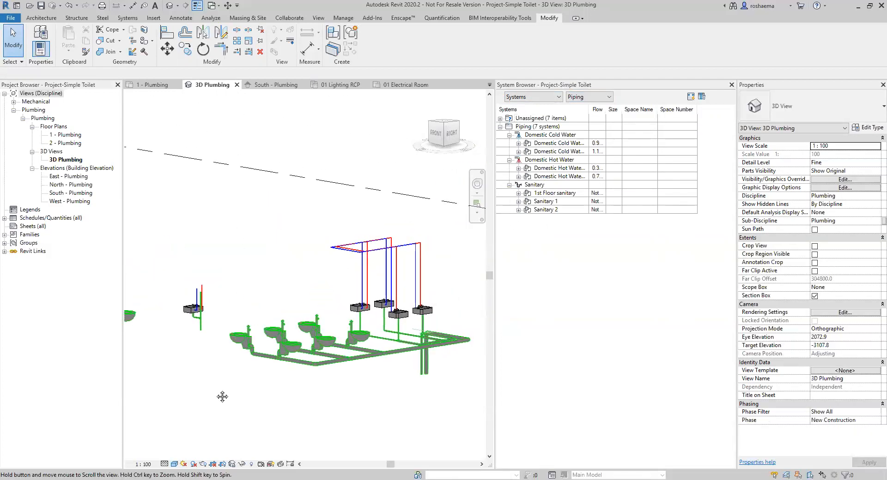
left_click(518, 194)
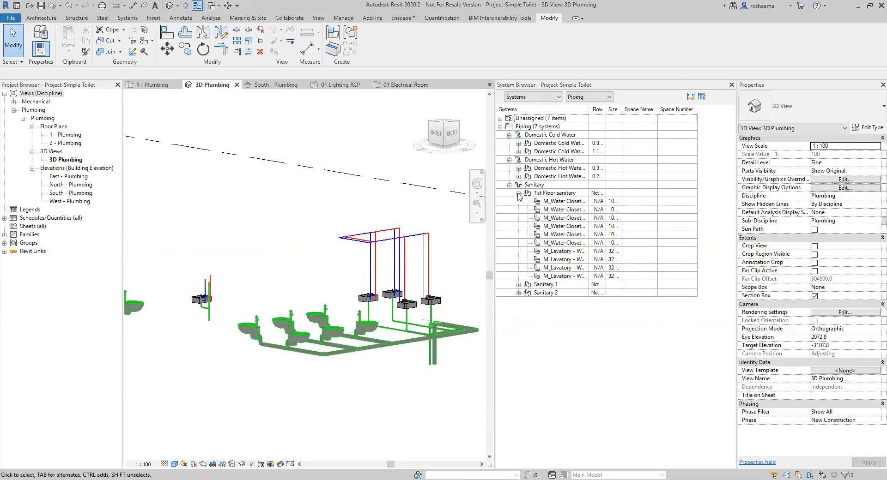
left_click(555, 193)
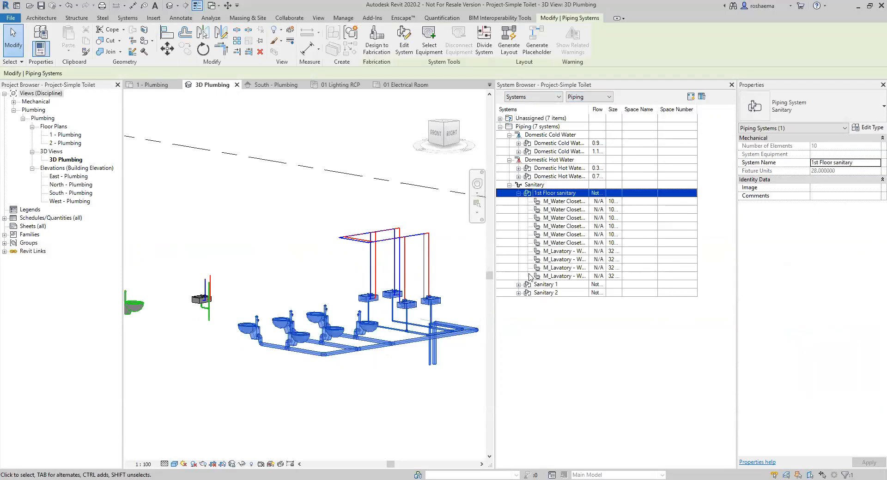
left_click(518, 284)
left_click(541, 286)
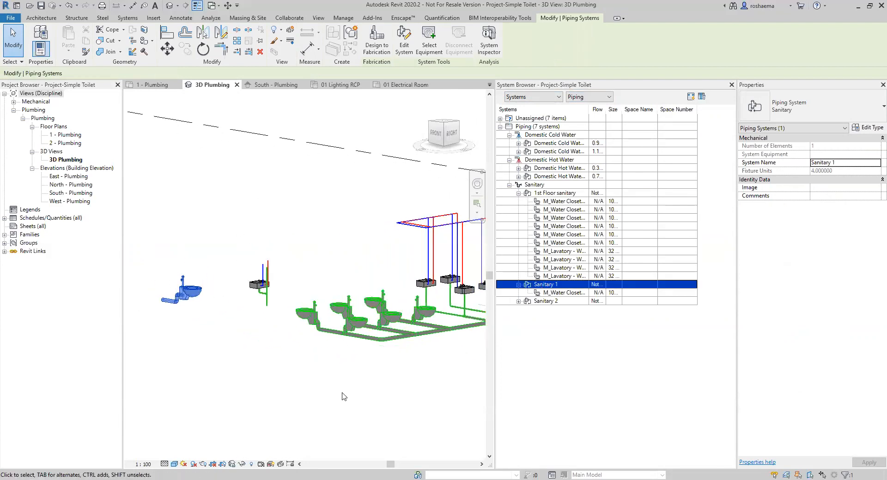
left_click(518, 301)
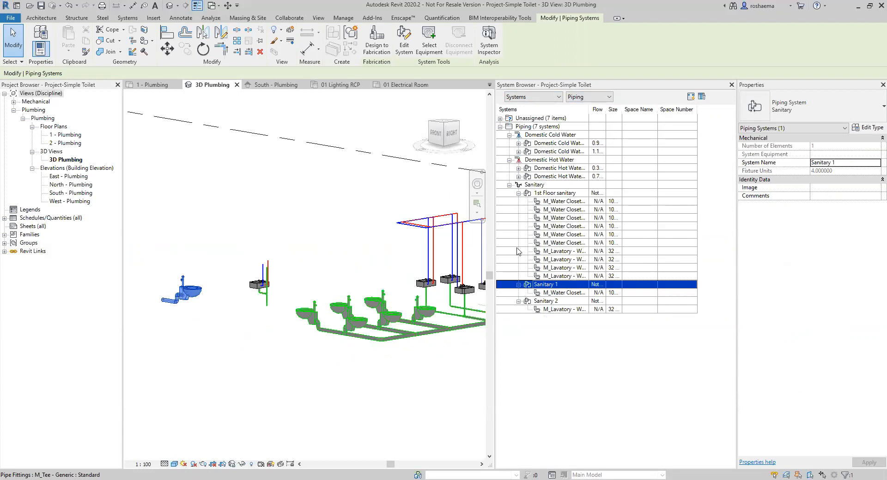
left_click(563, 276, "ctrl")
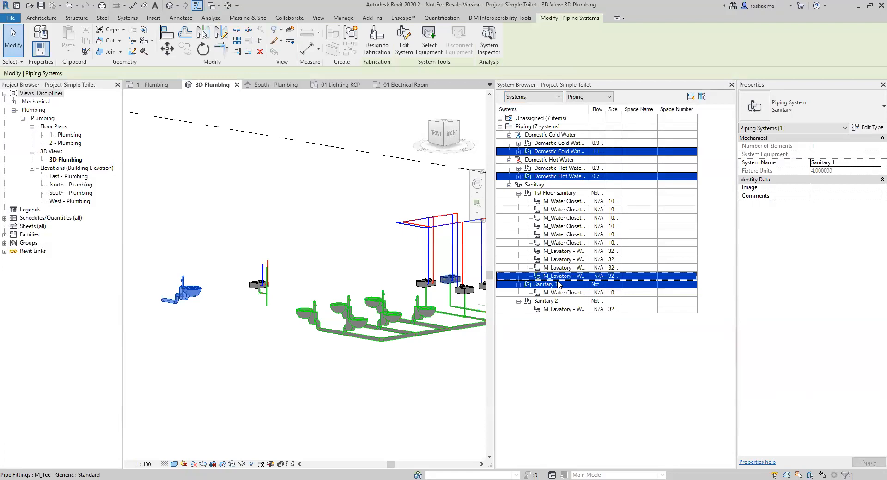
key("Delete")
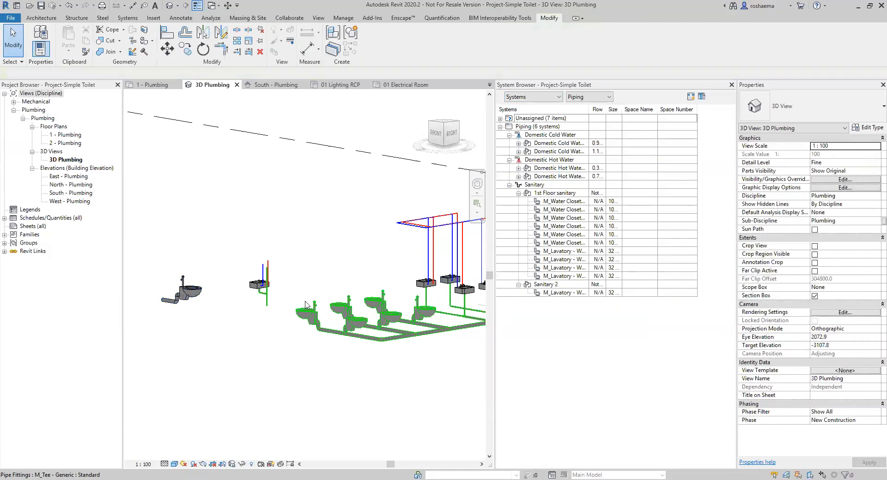
left_click(731, 84)
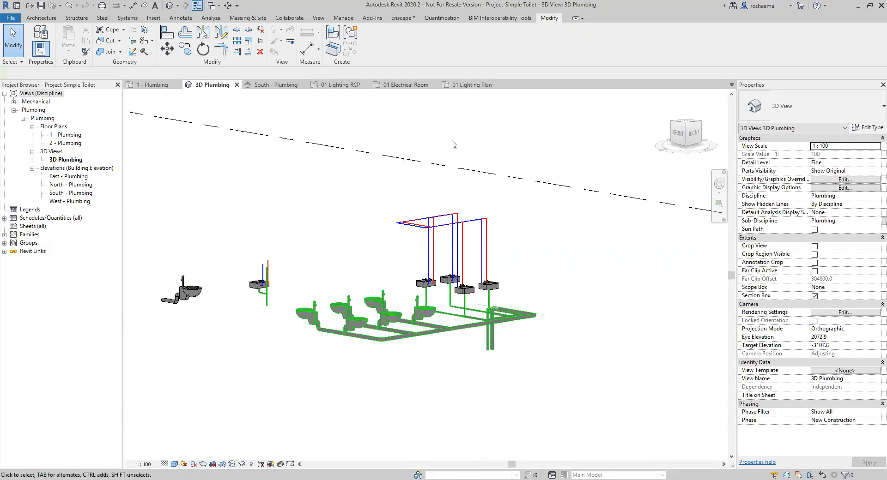
Reframe the plumbing model, then open the ACAD Systems Calendar of Events page from the Events Calendar menu.
scroll(288, 306, "up", 1)
middle_click_drag(291, 329, 314, 311)
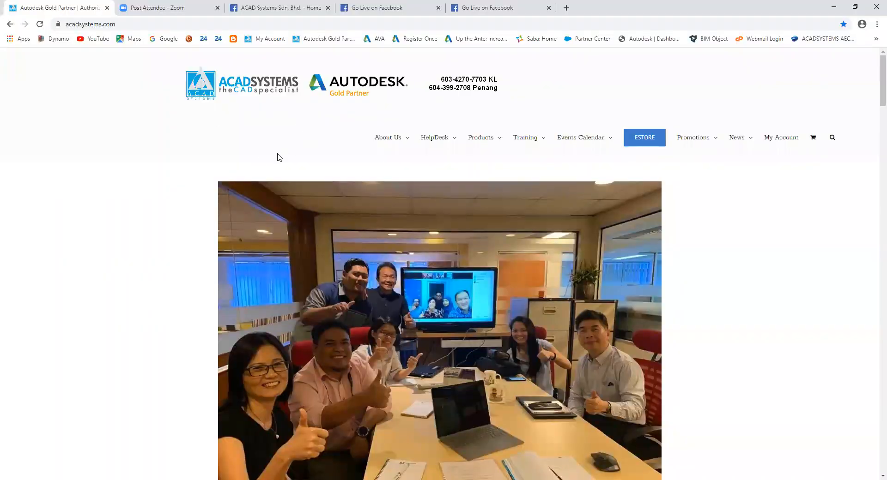
scroll(207, 227, "down", 2)
scroll(206, 225, "up", 2)
scroll(206, 184, "down", 5)
scroll(214, 167, "up", 5)
mouse_move(581, 134)
left_click(588, 169)
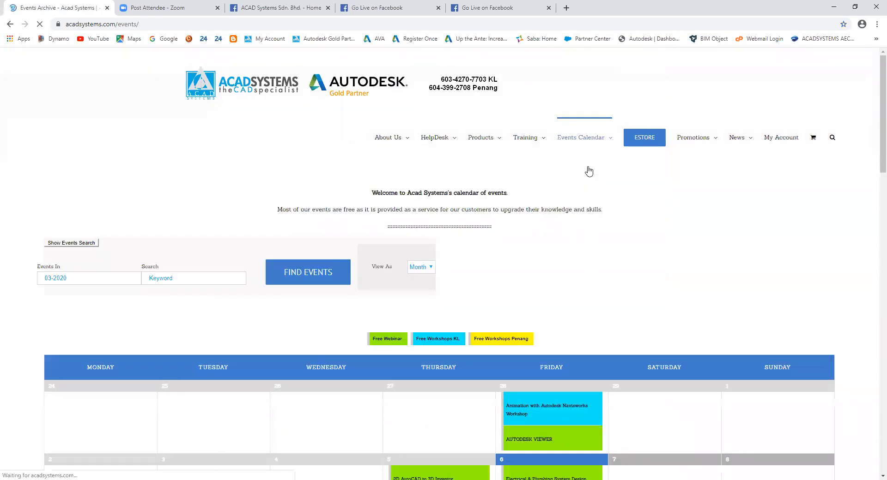
Switch the March 2020 events calendar from Month view to List view.
scroll(329, 314, "down", 3)
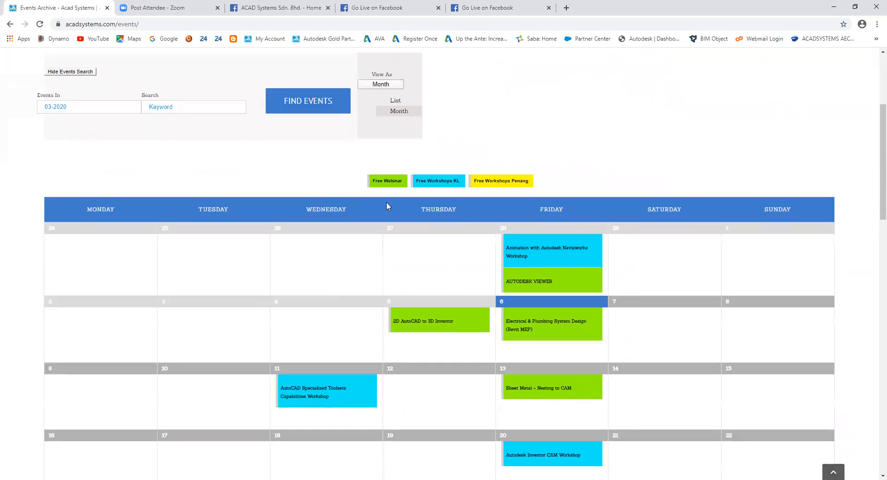
scroll(425, 138, "up", 4)
left_click(392, 287)
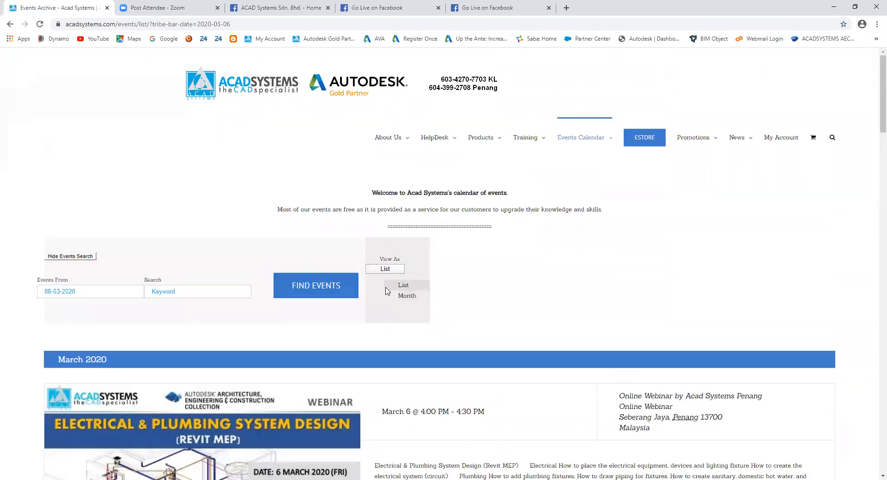
Open the March 11 AutoCAD Specialized Toolsets Capability workshop details from the event list.
scroll(226, 302, "down", 4)
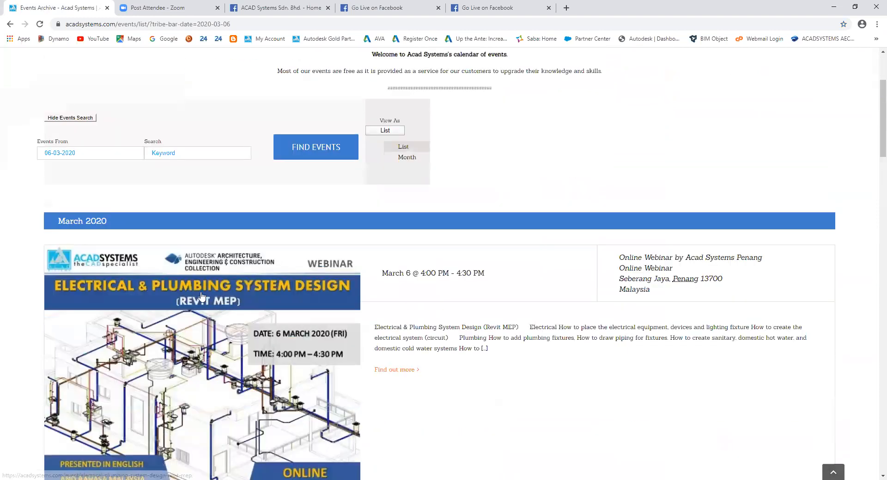
scroll(204, 308, "down", 2)
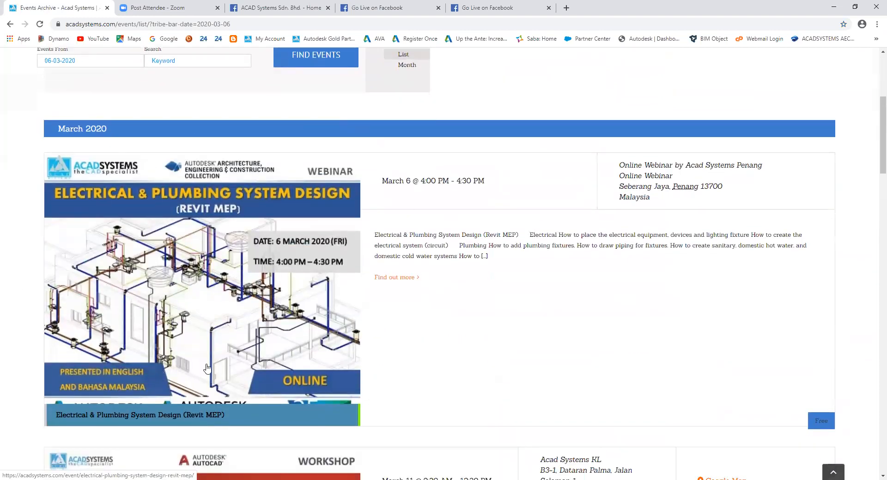
scroll(305, 312, "down", 10)
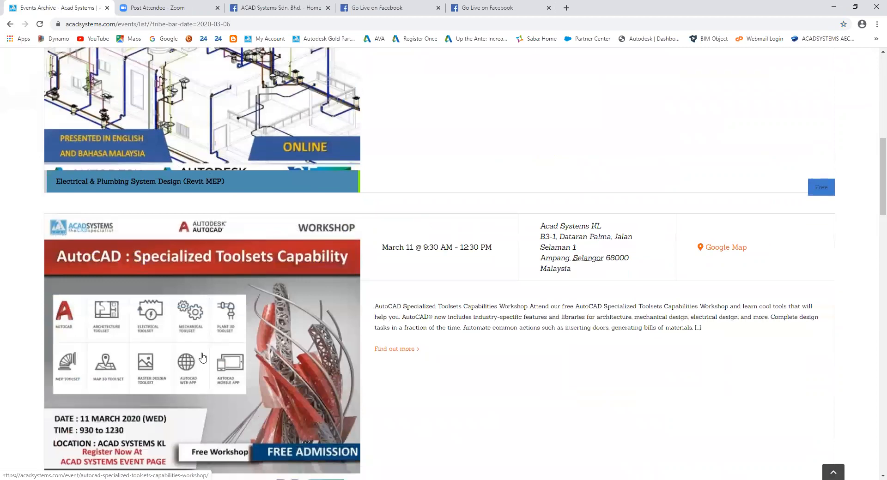
scroll(197, 365, "down", 6)
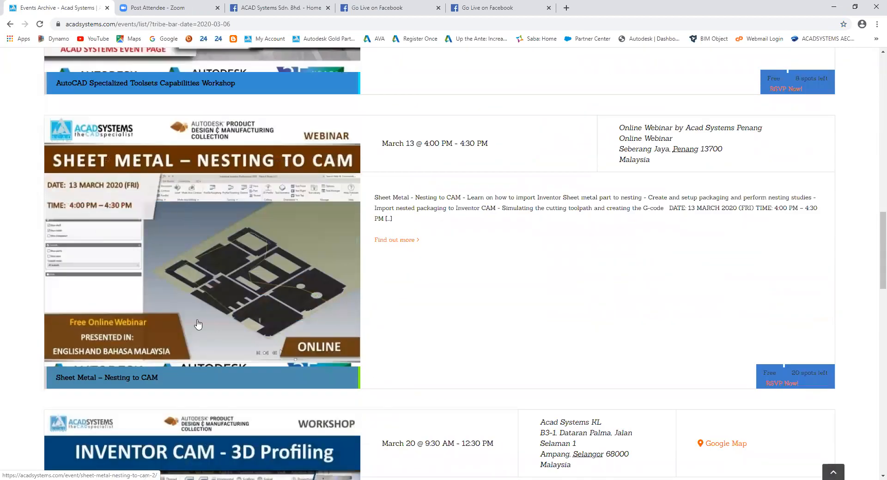
scroll(205, 328, "up", 8)
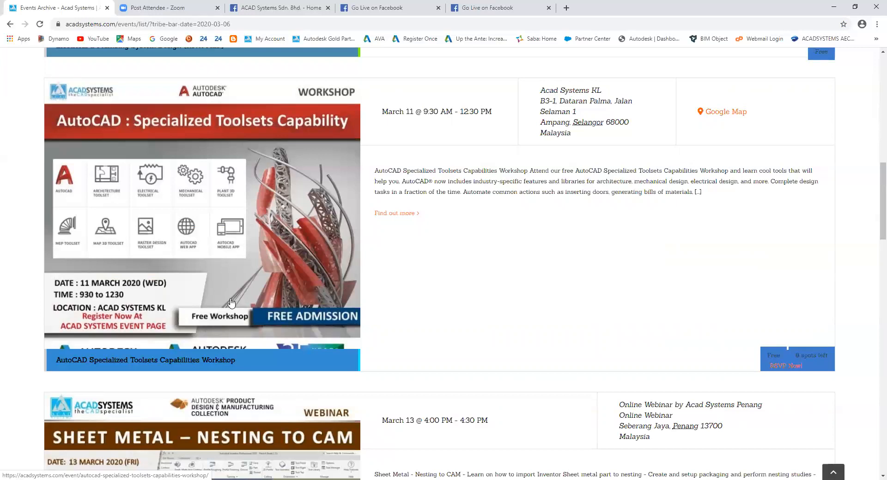
left_click(228, 253)
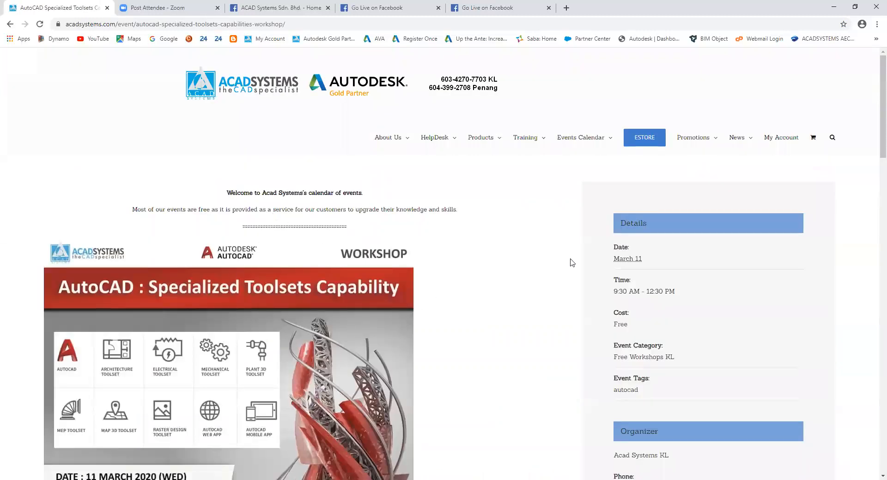
scroll(642, 323, "down", 5)
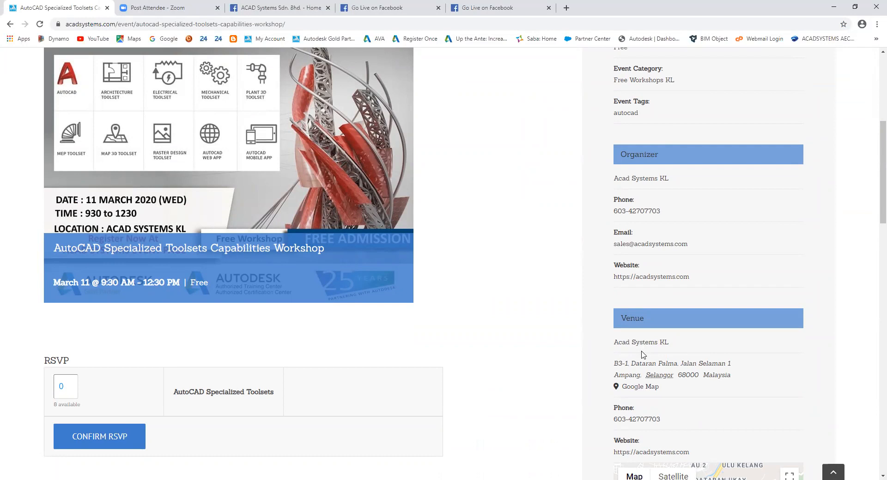
scroll(271, 171, "up", 2)
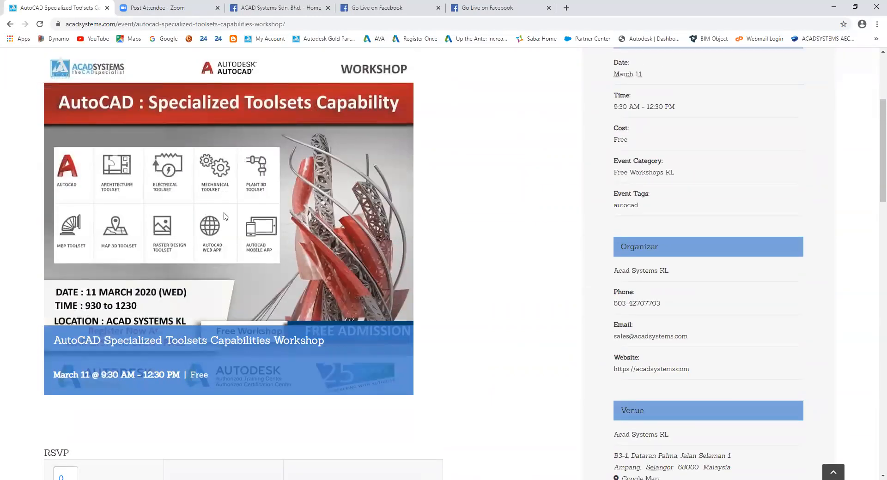
scroll(138, 314, "down", 3)
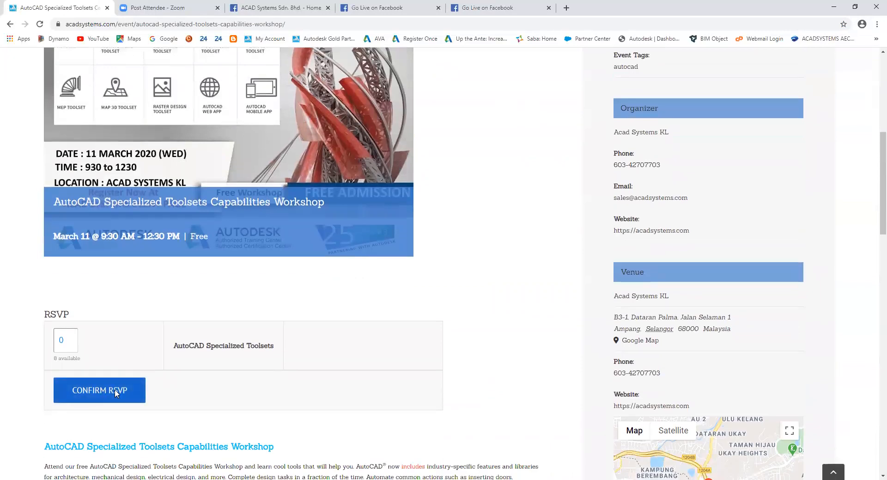
scroll(116, 392, "up", 6)
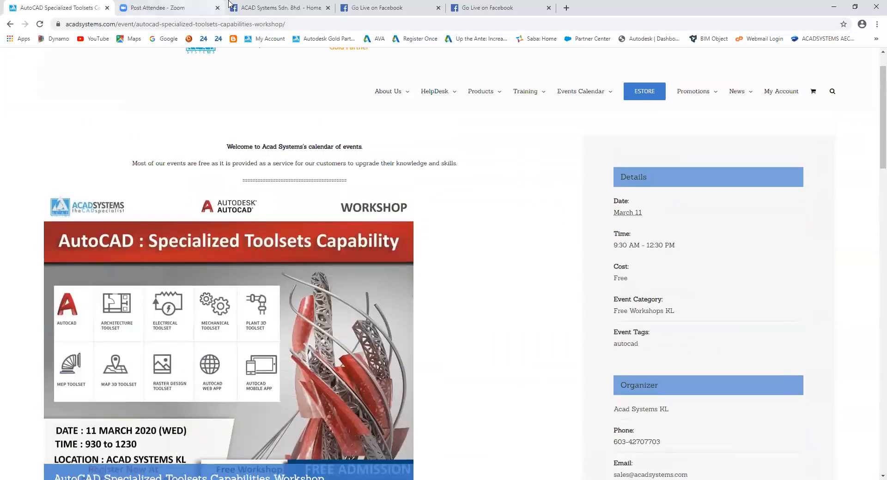
left_click(254, 4)
scroll(357, 217, "down", 5)
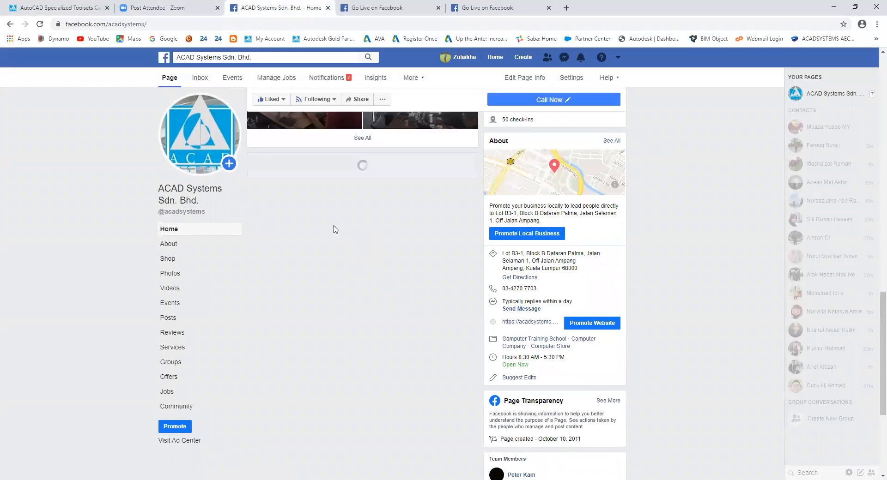
scroll(352, 240, "down", 7)
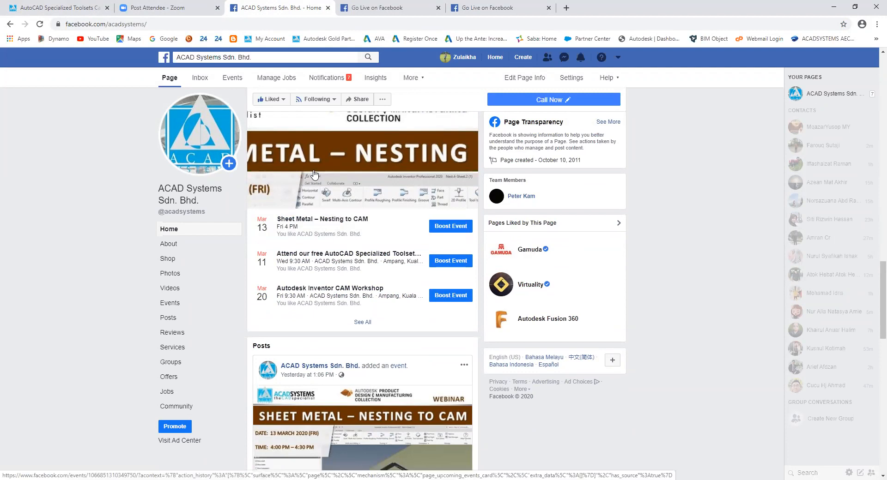
scroll(316, 183, "down", 1)
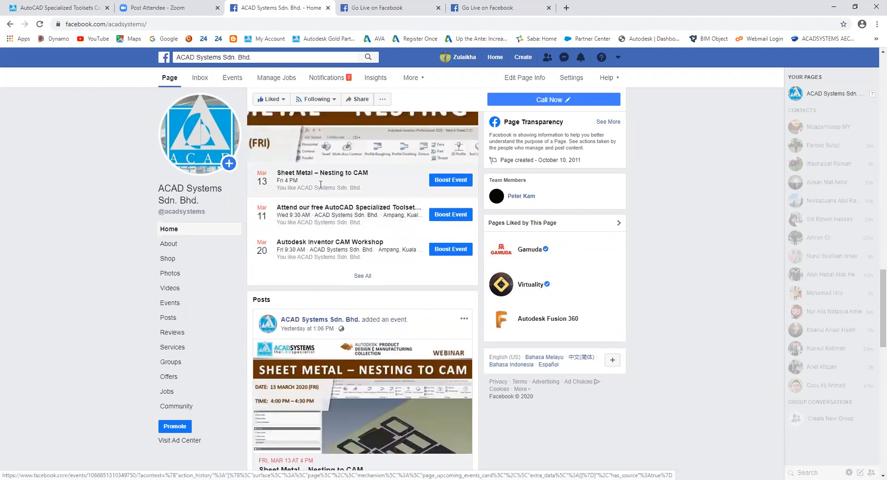
scroll(331, 258, "down", 3)
scroll(331, 227, "up", 4)
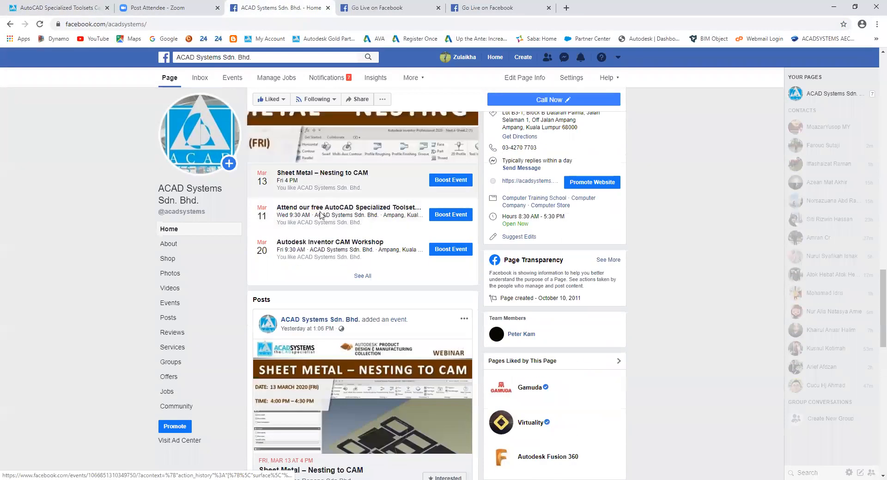
scroll(323, 231, "down", 7)
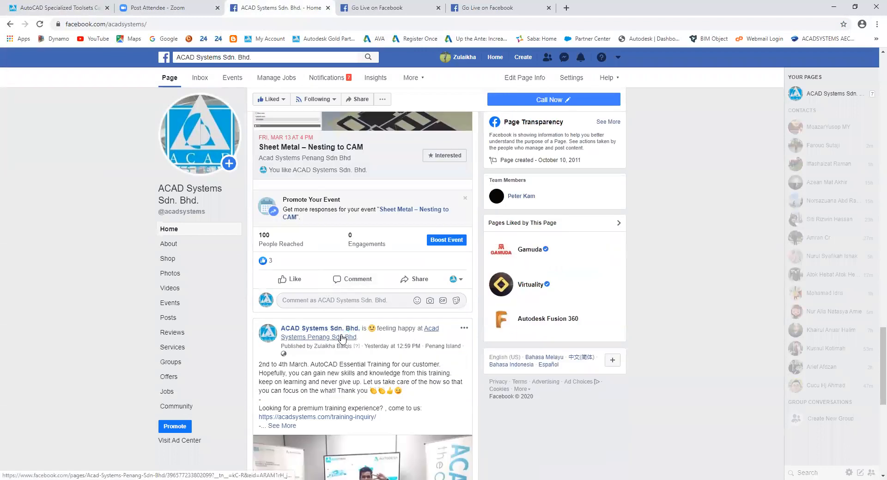
scroll(342, 342, "down", 7)
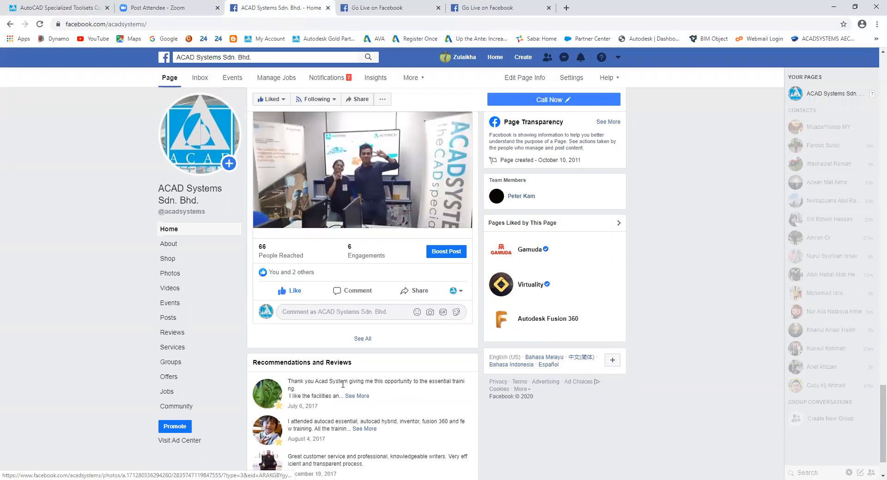
scroll(344, 360, "up", 7)
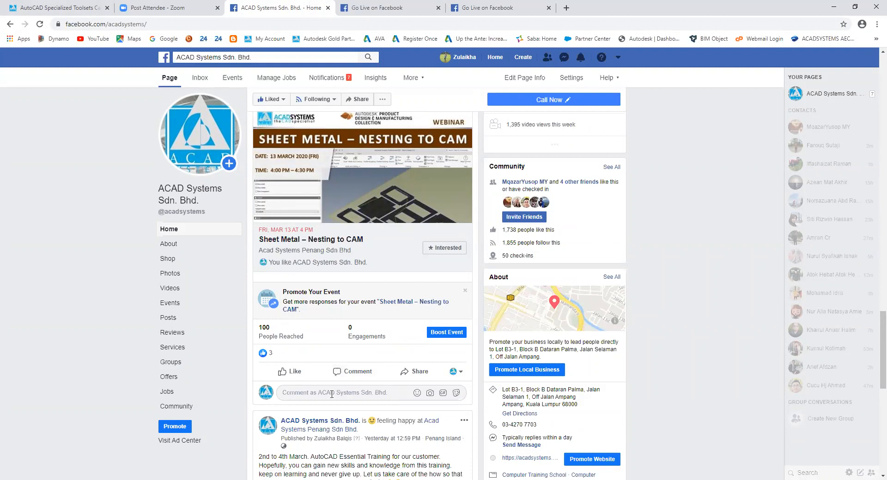
scroll(332, 393, "up", 10)
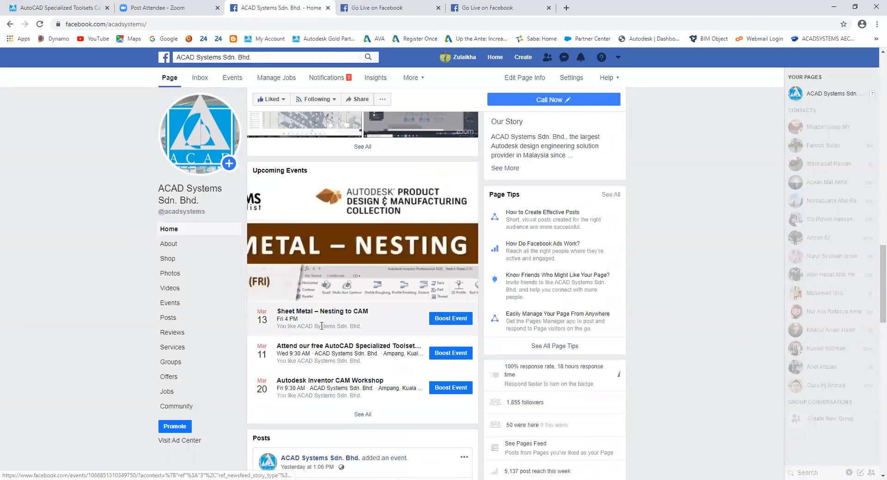
left_click(54, 4)
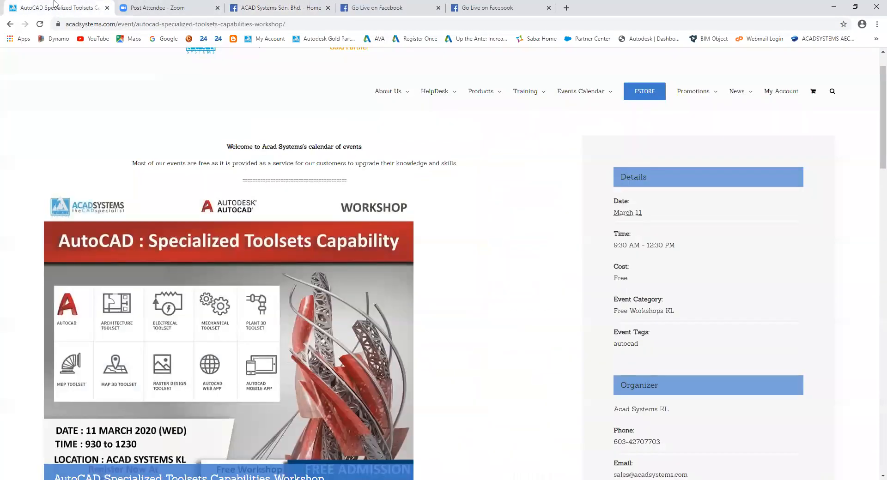
scroll(309, 328, "down", 10)
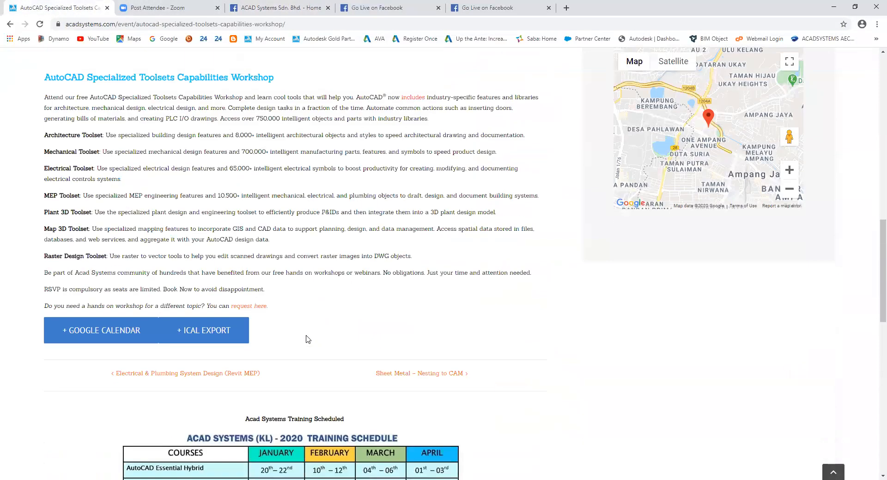
scroll(292, 325, "up", 10)
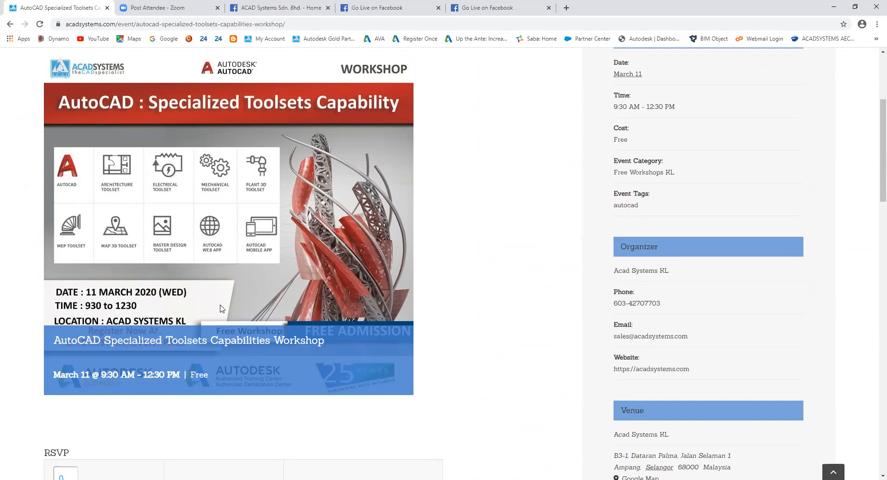
scroll(178, 377, "down", 4)
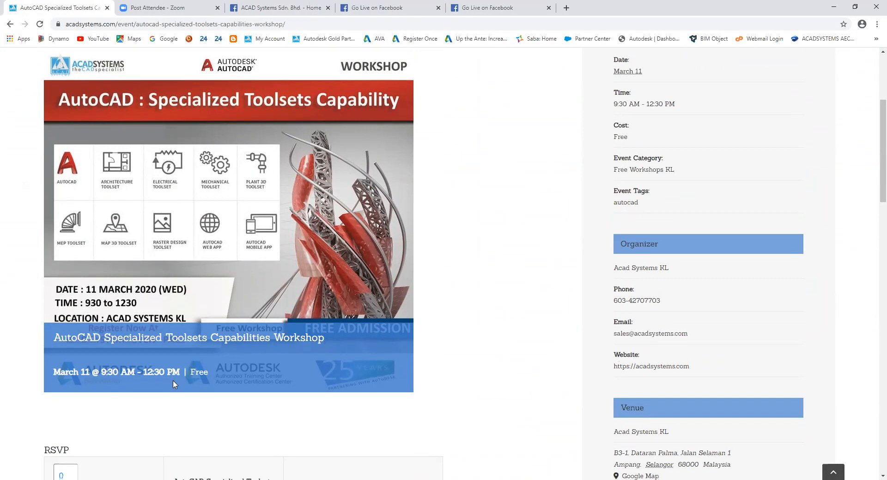
scroll(175, 384, "down", 7)
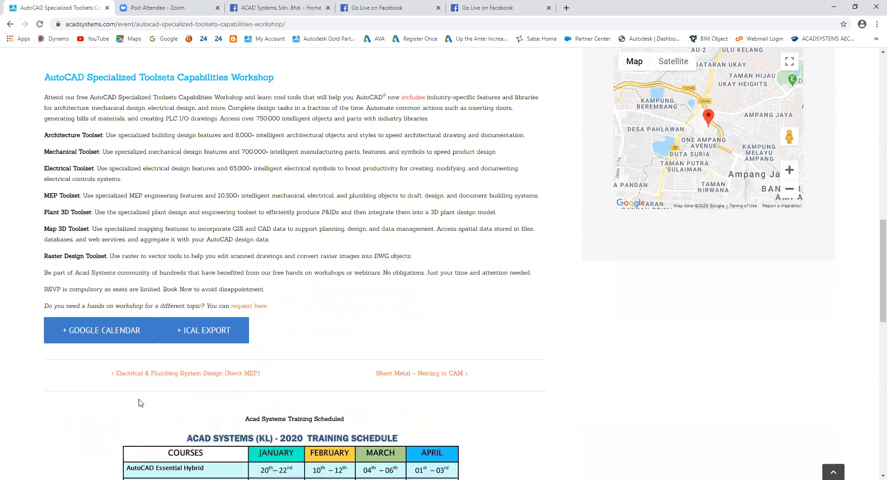
Open and read through the 'request here.' workshop form, then show PowerPoint's closing slide 5.
left_click(247, 306)
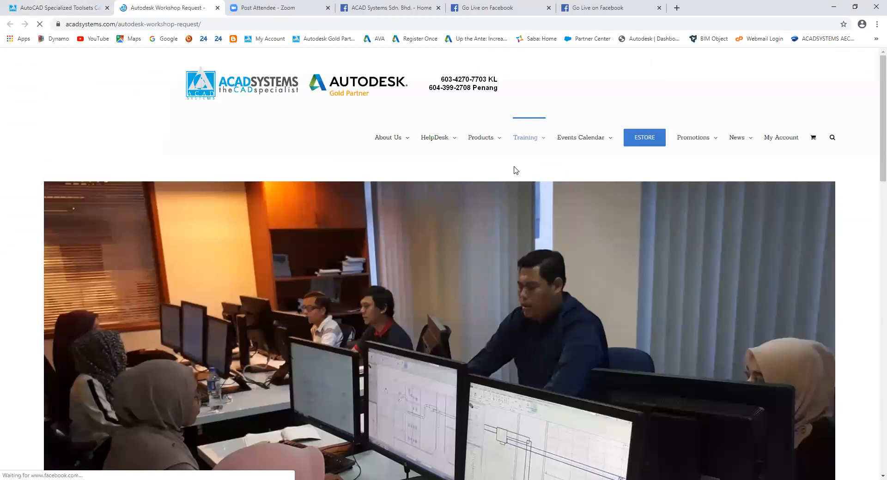
scroll(415, 171, "down", 1)
scroll(415, 172, "down", 10)
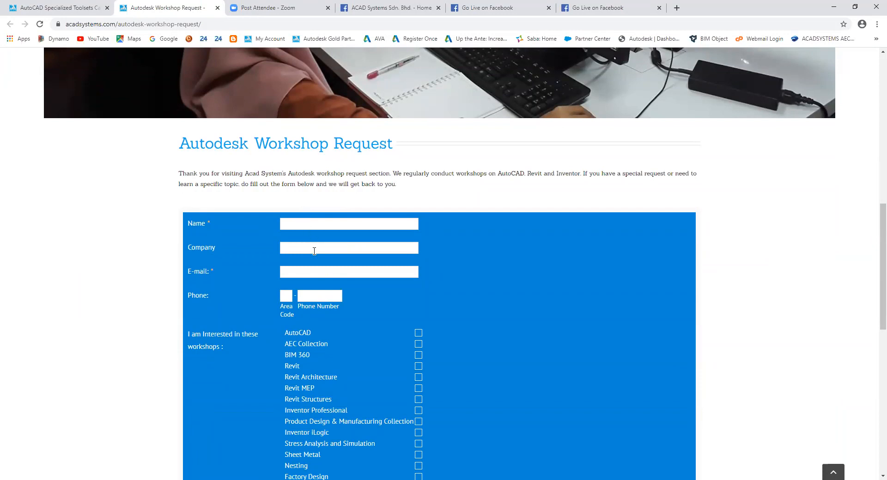
scroll(298, 310, "down", 2)
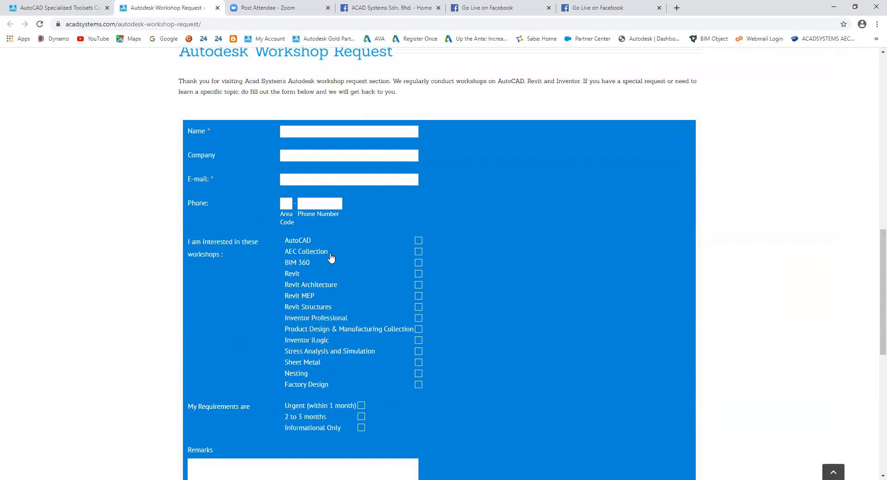
scroll(346, 284, "down", 3)
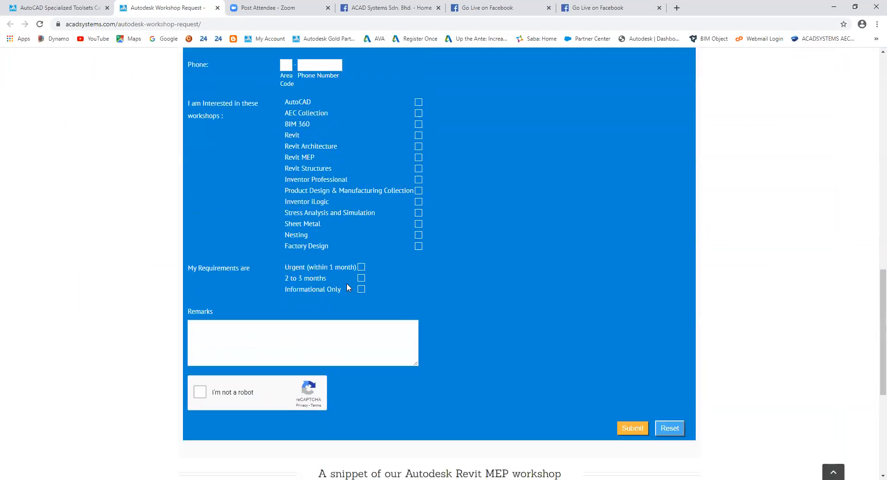
scroll(337, 309, "down", 2)
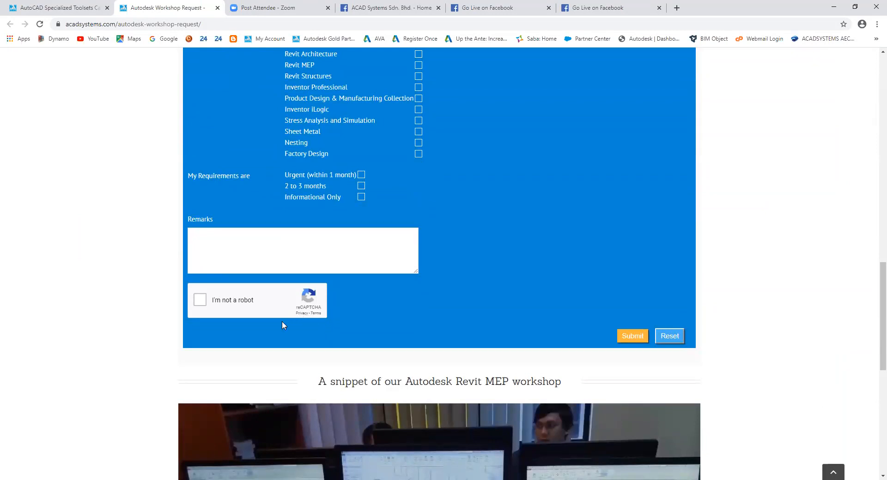
scroll(282, 325, "down", 4)
scroll(281, 344, "up", 20)
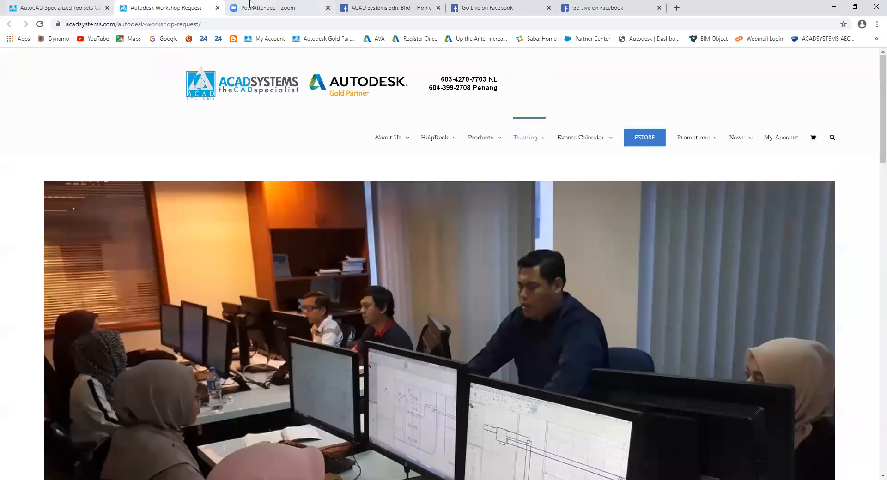
left_click(199, 447)
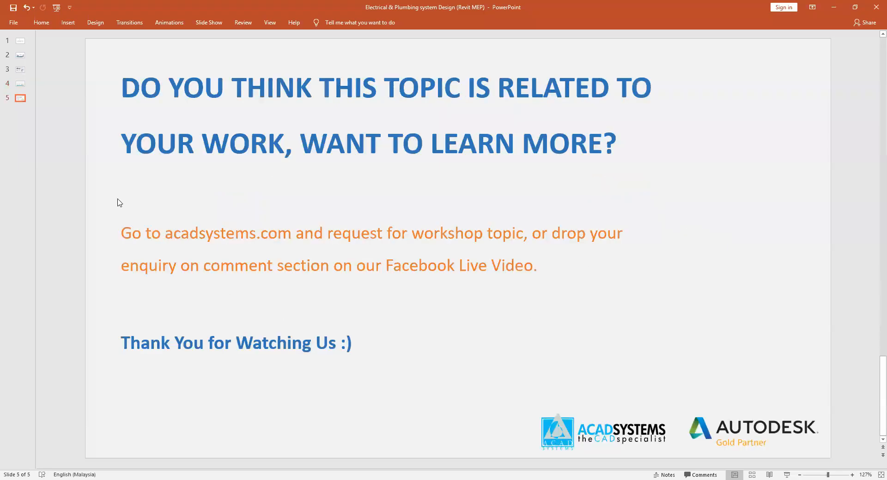